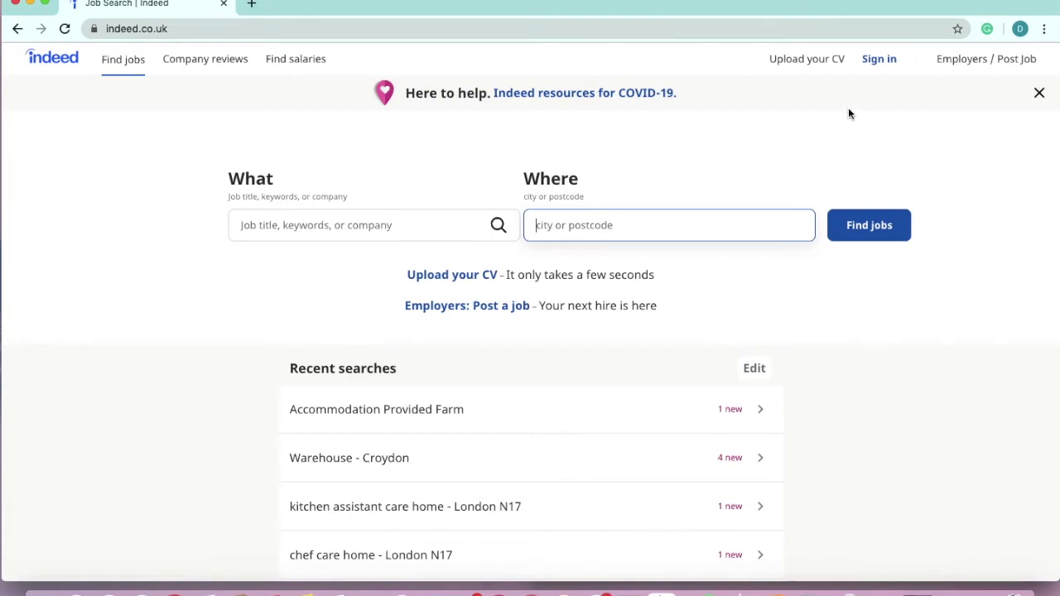
- Go from the Sign in page to the free Create an Account page
click(887, 61)
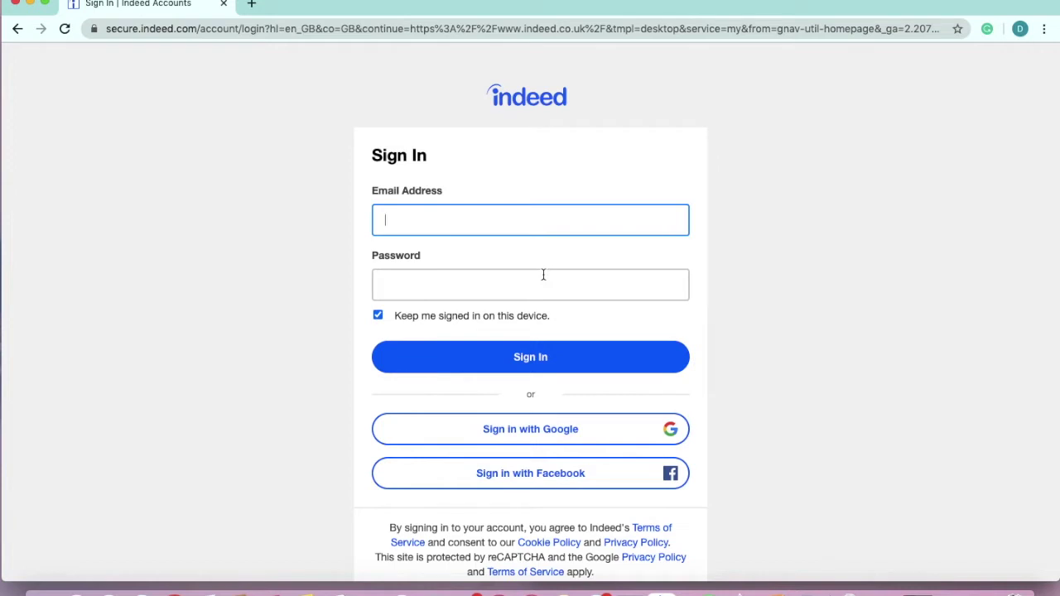
scroll(543, 274, down, 1)
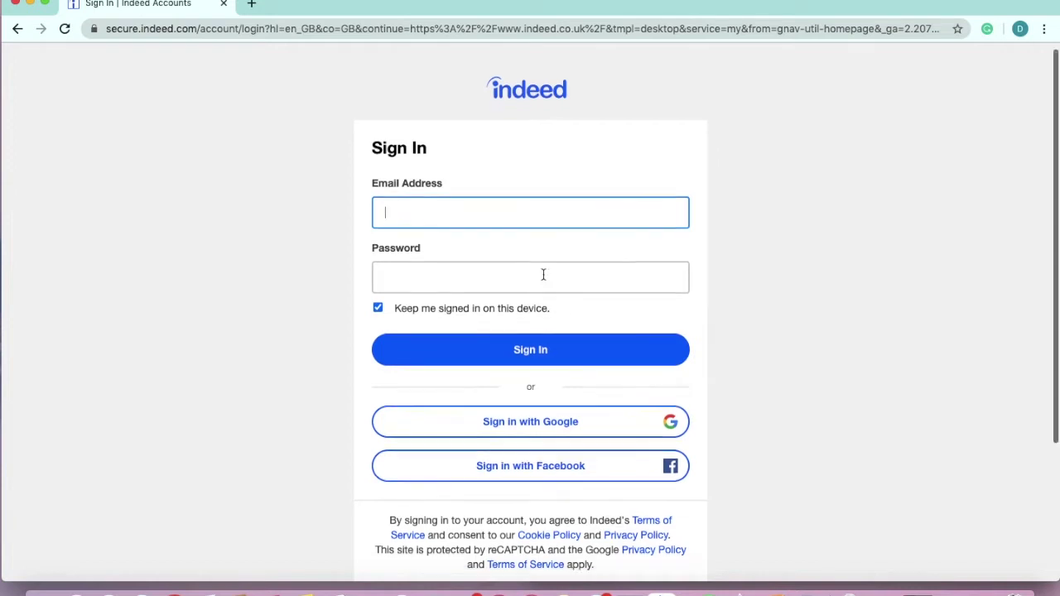
scroll(543, 274, down, 2)
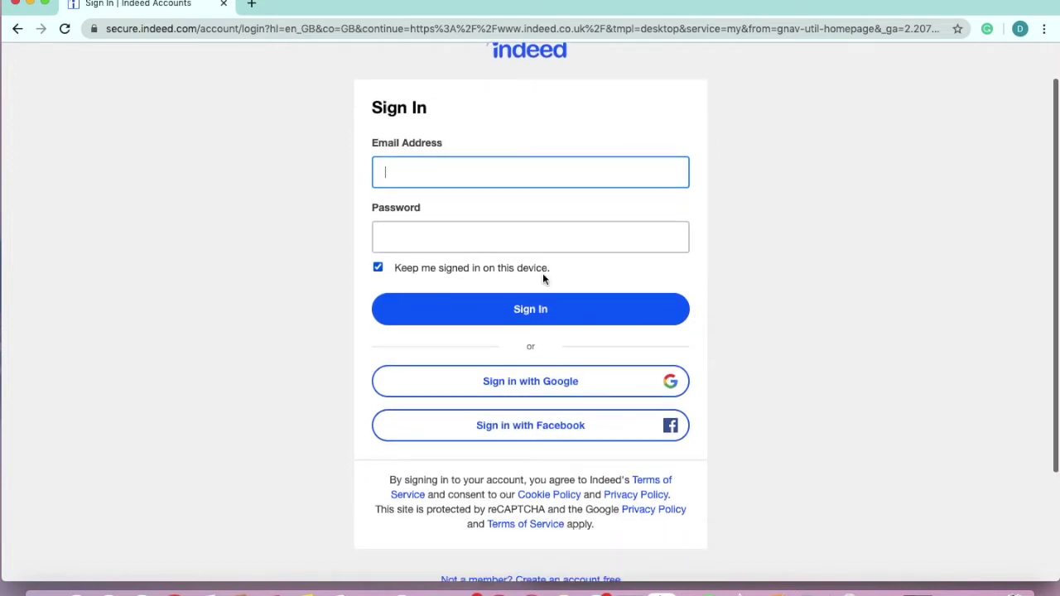
scroll(544, 279, down, 5)
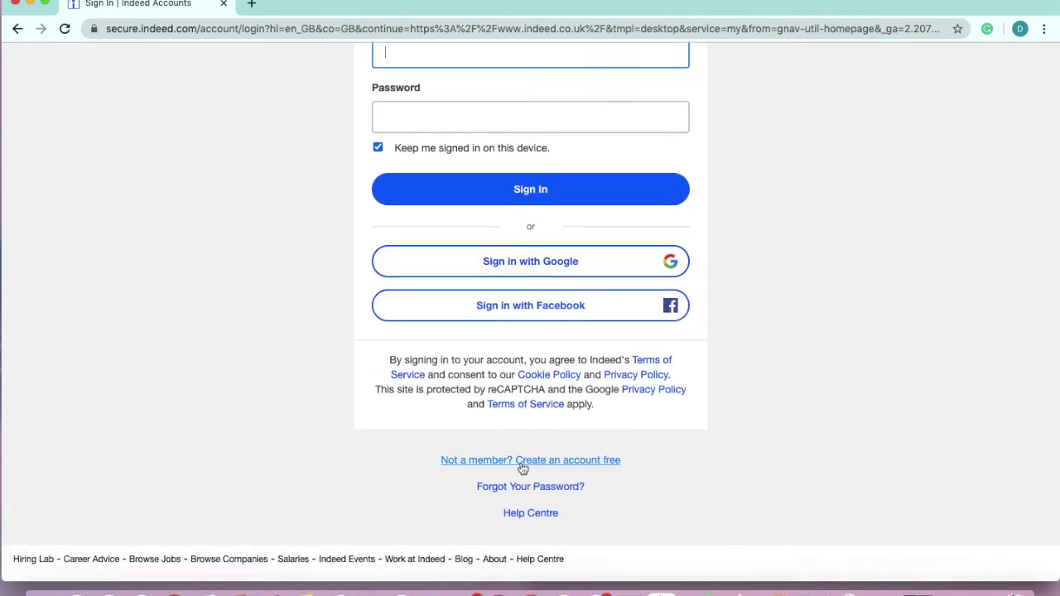
click(523, 466)
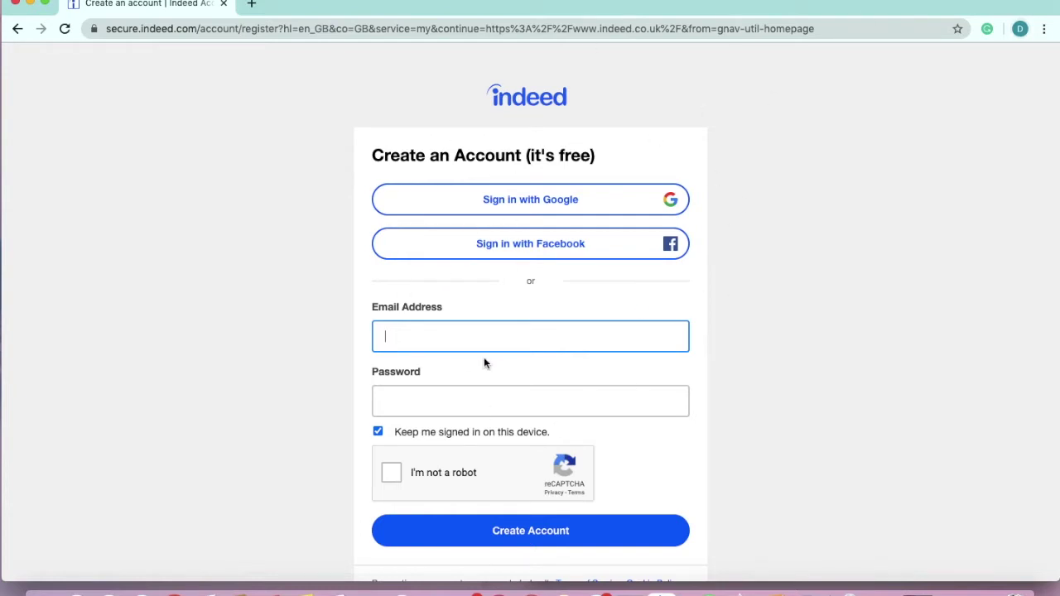
- Register a new account with the user's email address and a password, passing the robot check
scroll(506, 326, down, 1)
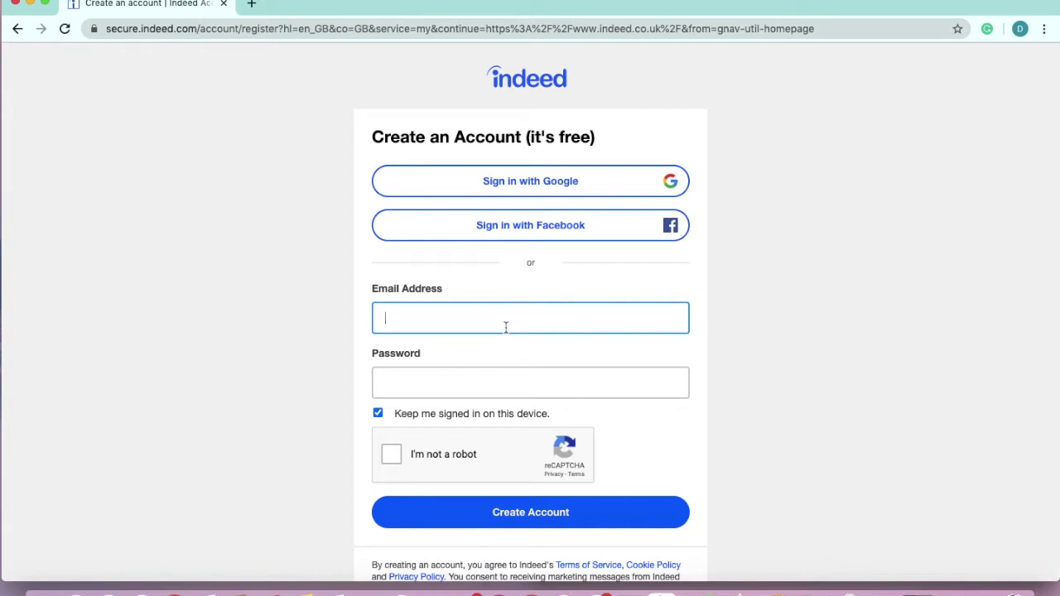
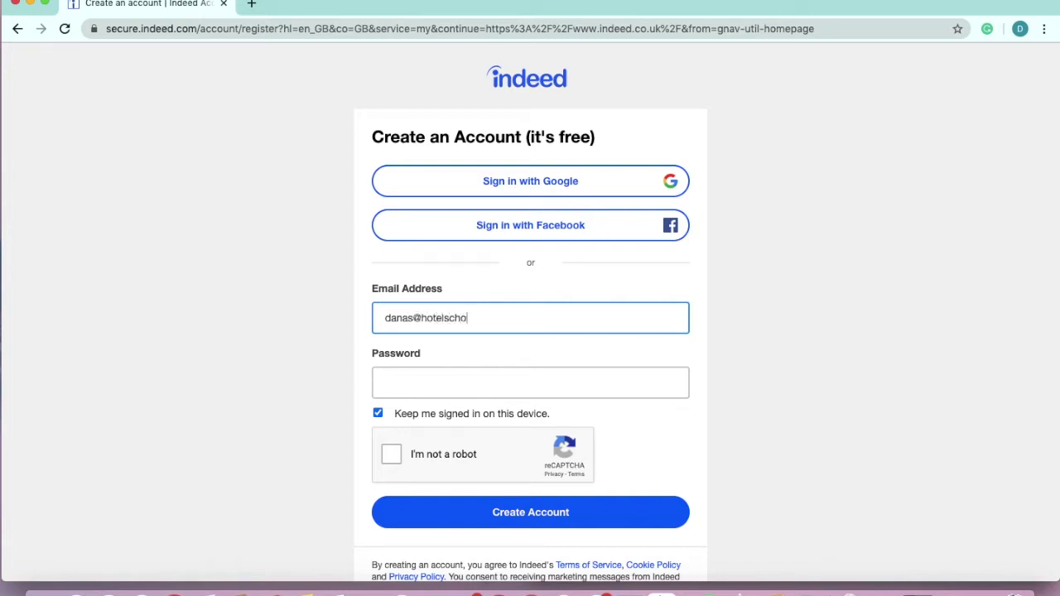
click(498, 386)
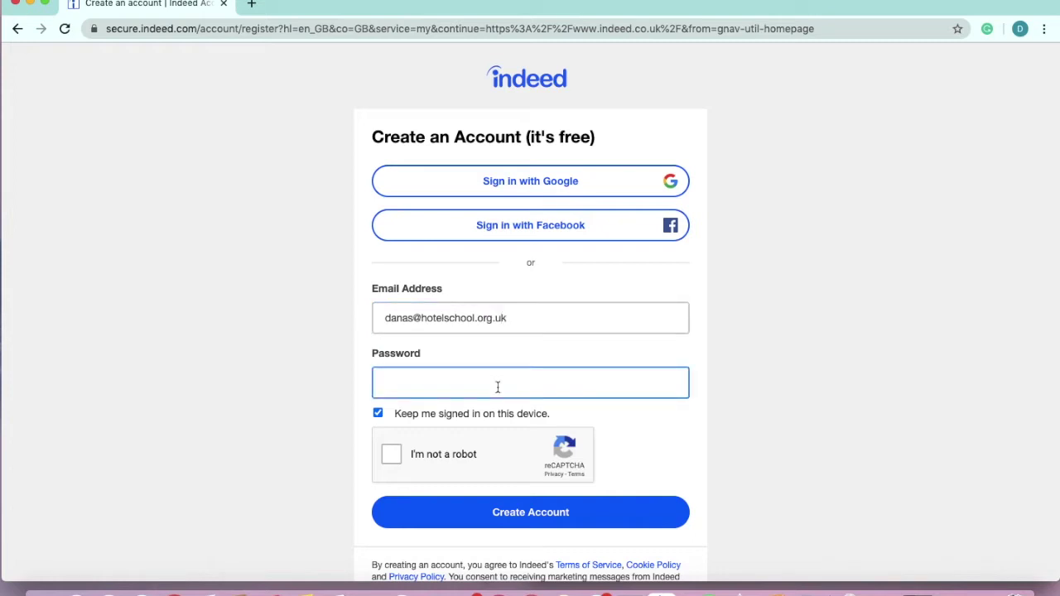
text(••••••••••••••••)
click(394, 458)
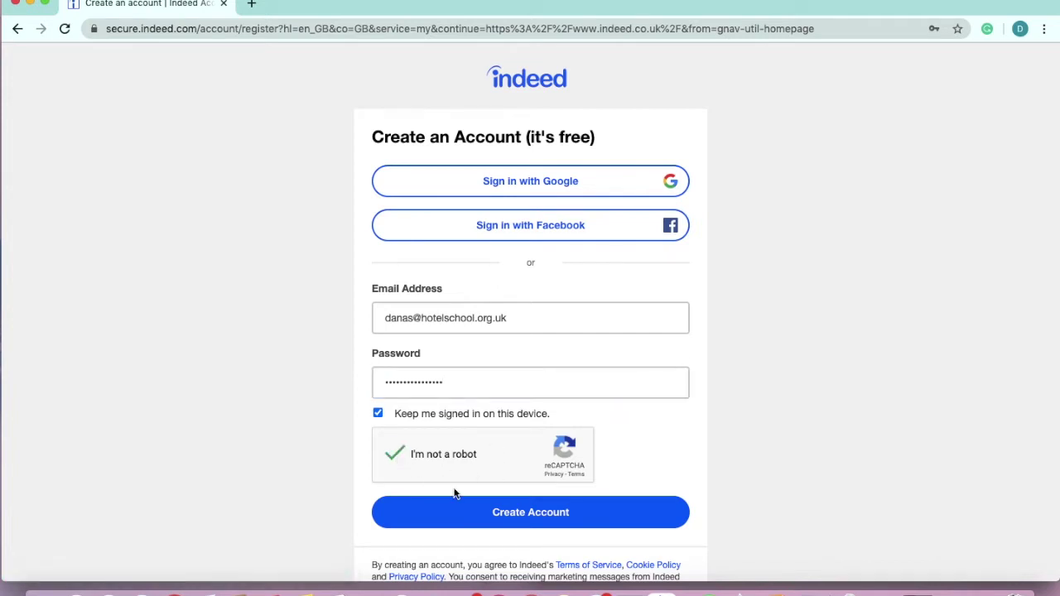
click(497, 513)
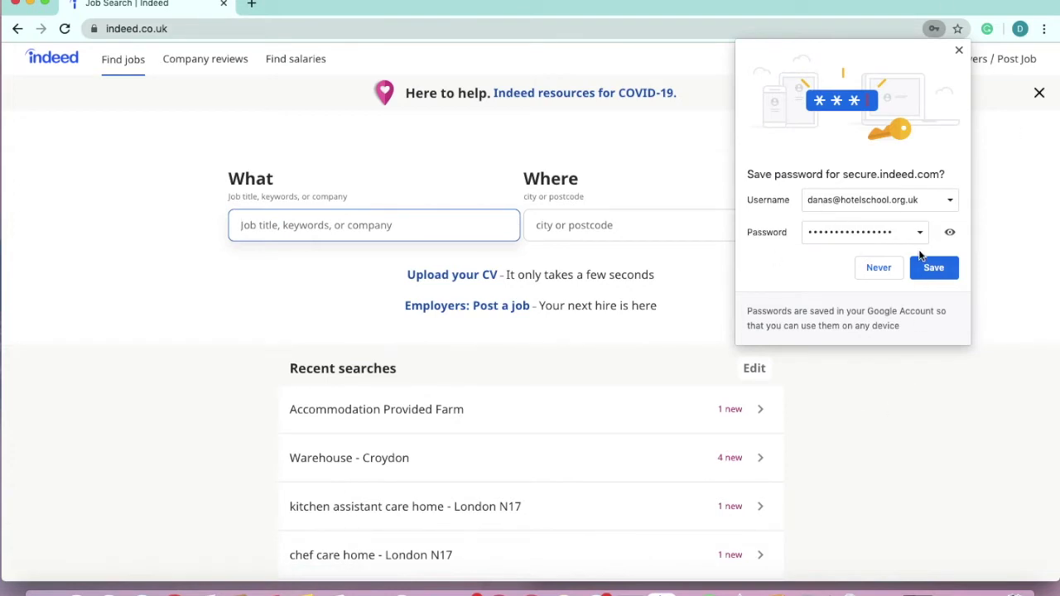
- Save the new password in the browser and open the messages area
click(931, 268)
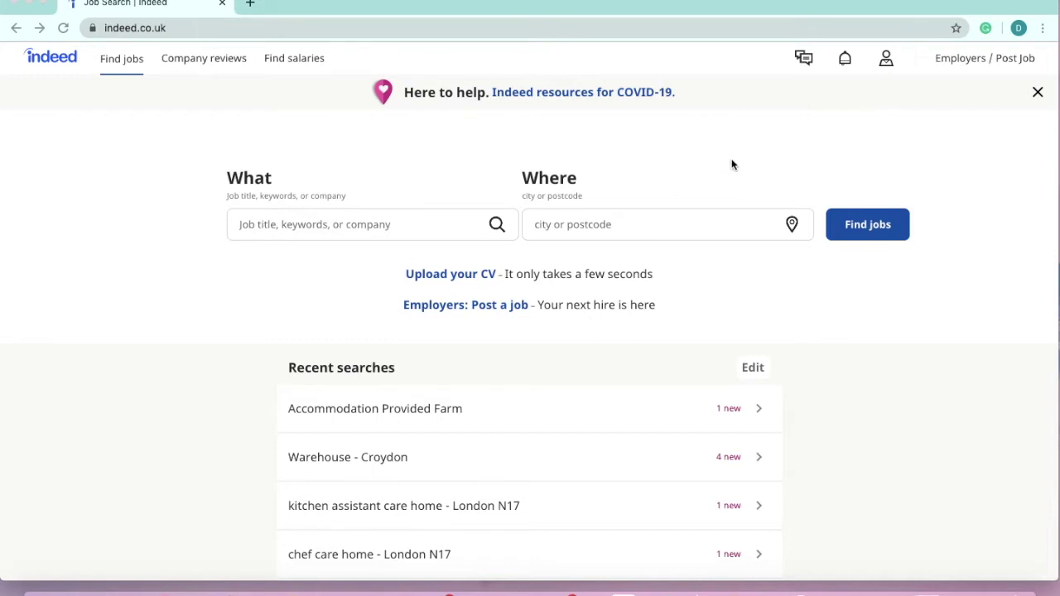
click(797, 60)
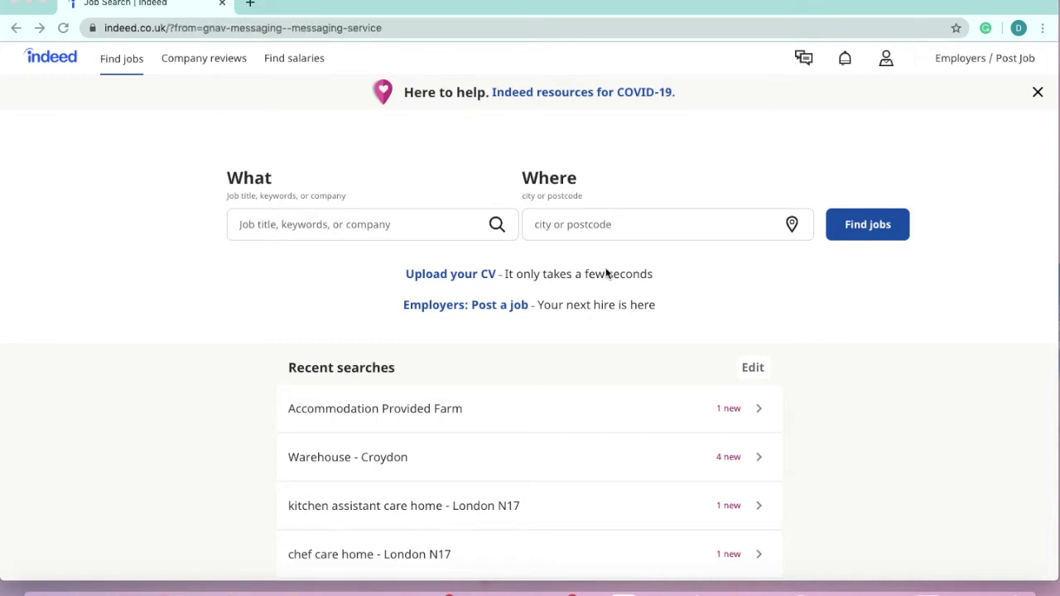
- Review My jobs and Email preferences from the account menu, ending on Search preferences
click(887, 60)
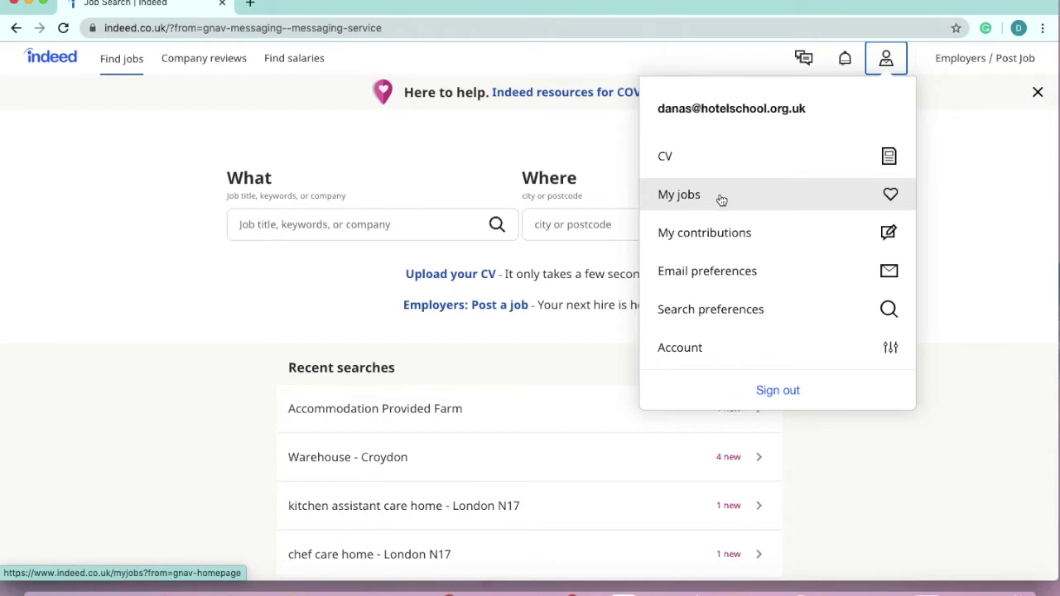
click(719, 197)
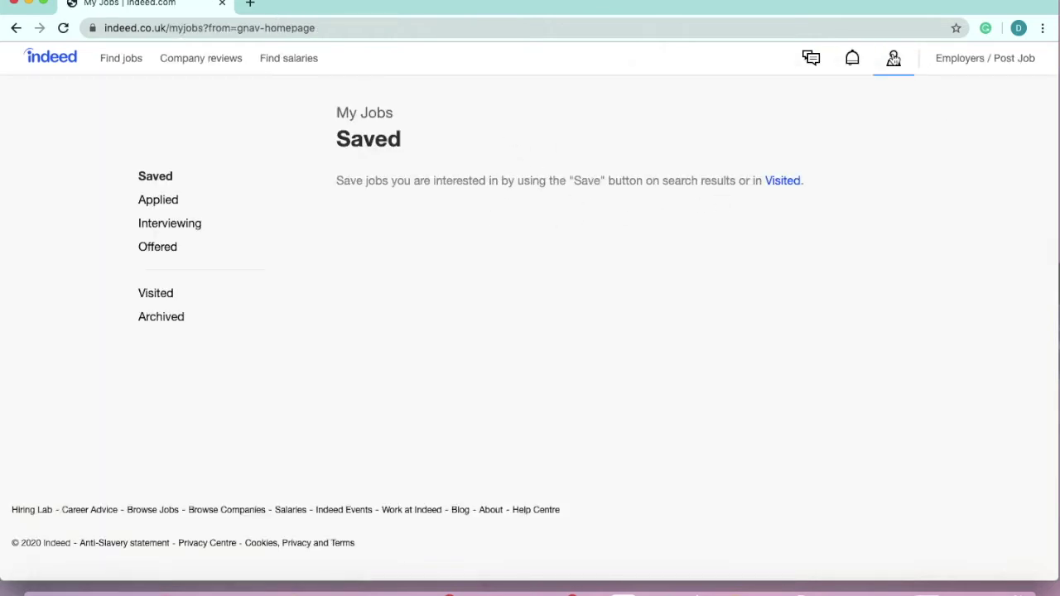
click(894, 58)
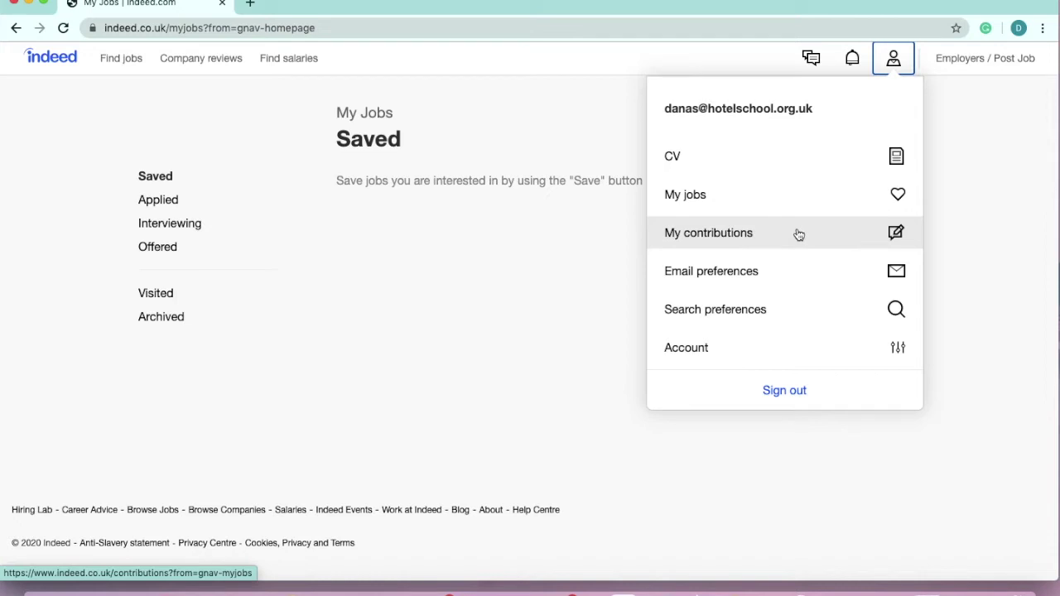
click(795, 272)
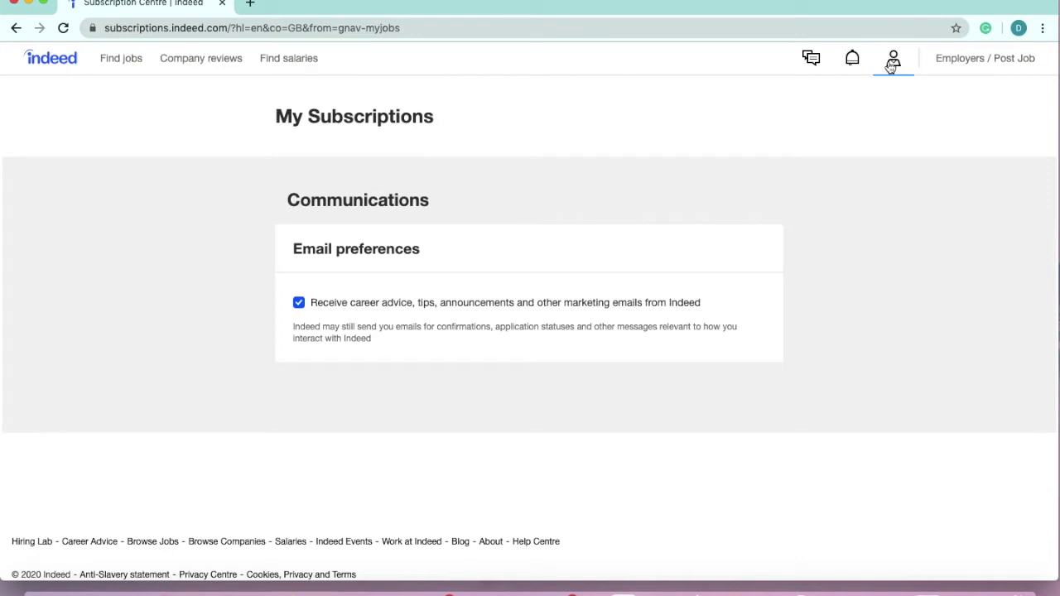
click(892, 66)
click(798, 319)
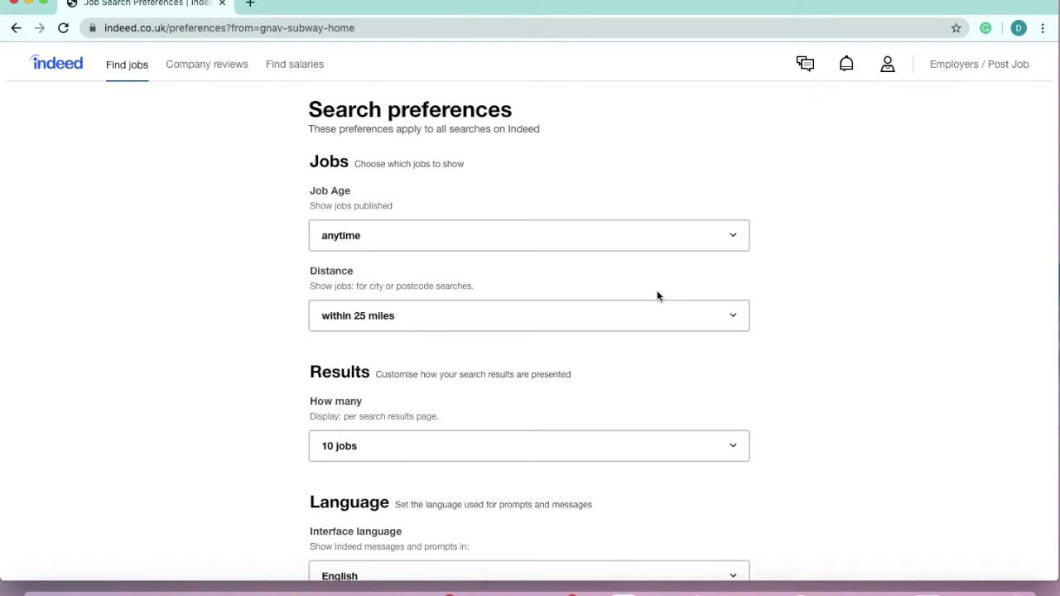
- Set Job Age to within 15 days and Distance to within 15 miles, then save
click(613, 246)
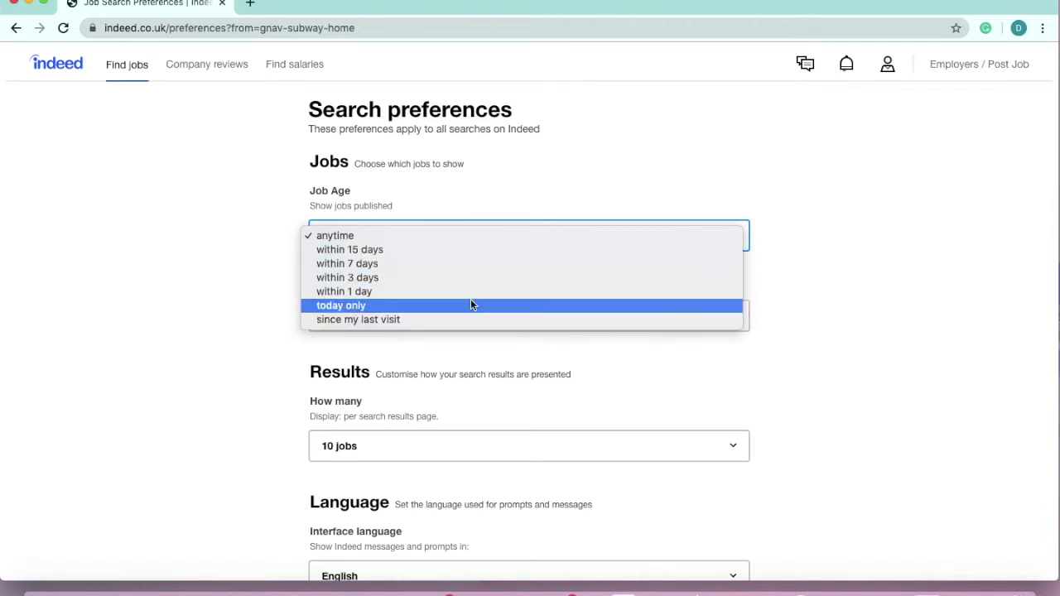
click(457, 250)
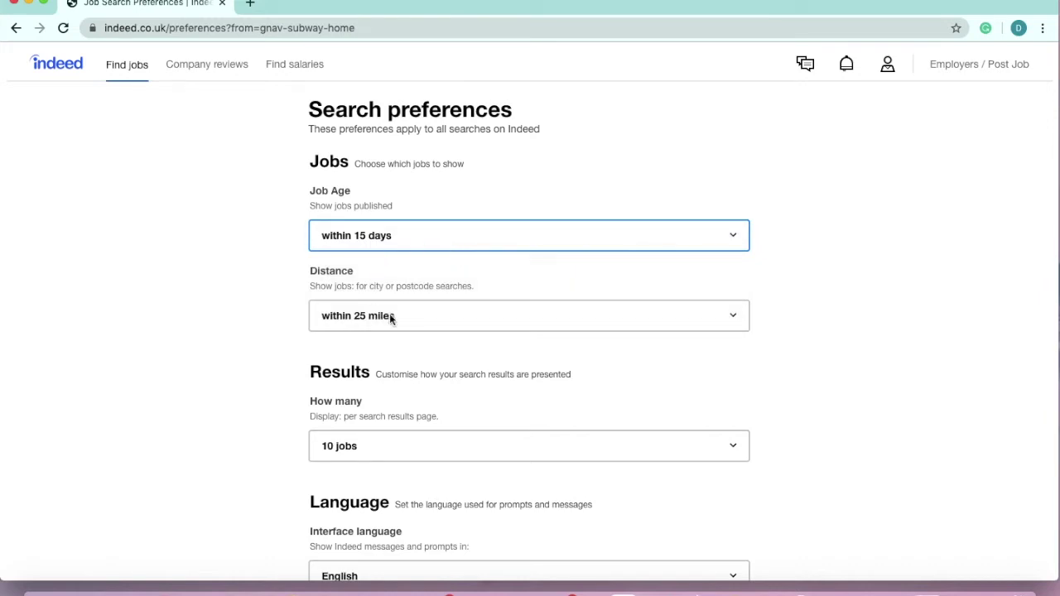
click(473, 325)
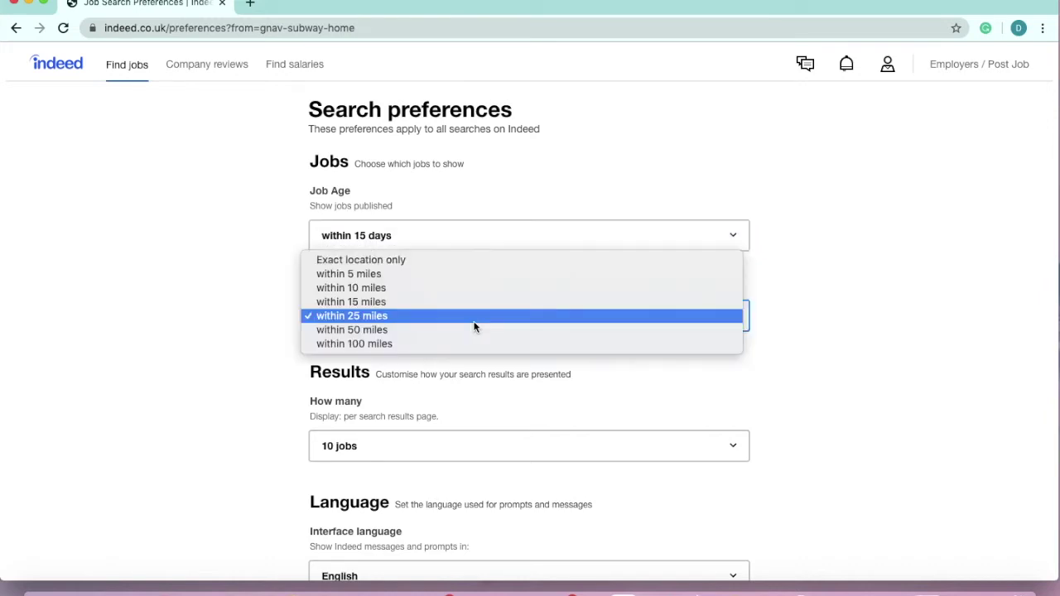
click(429, 303)
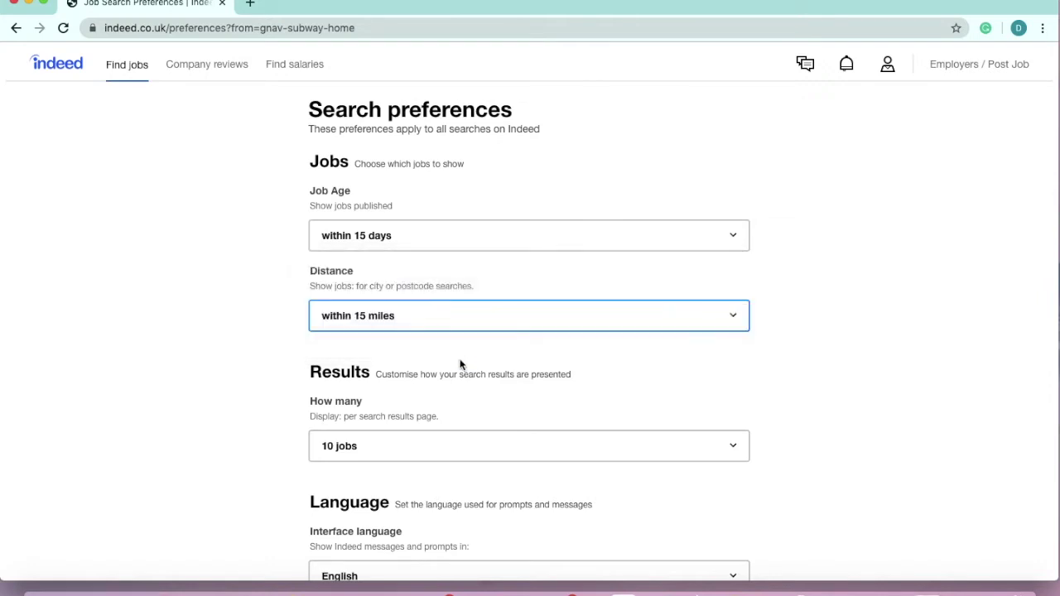
scroll(462, 363, down, 2)
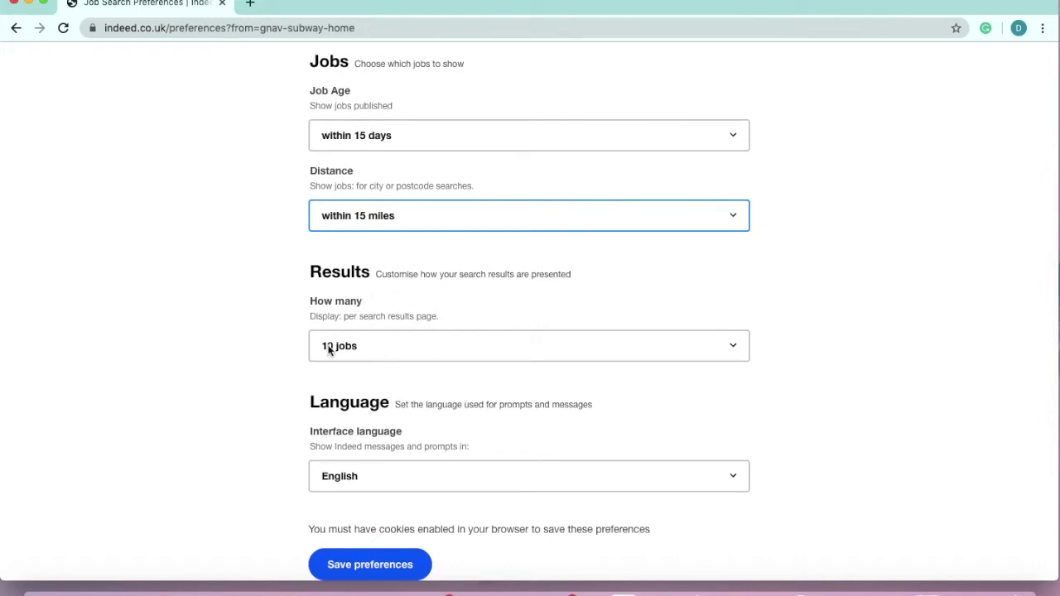
scroll(442, 368, down, 1)
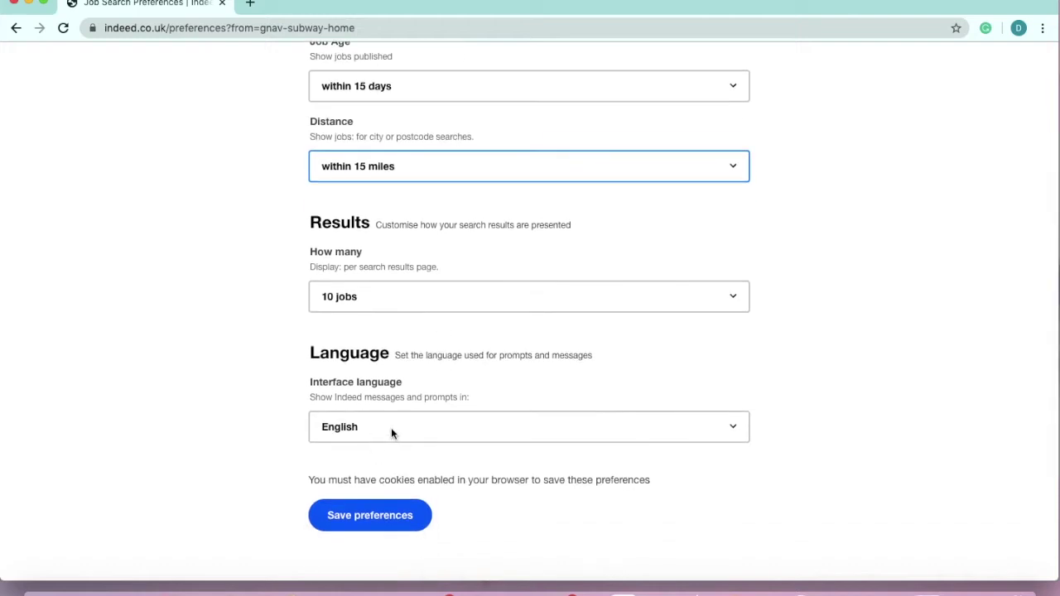
scroll(393, 433, down, 1)
click(395, 478)
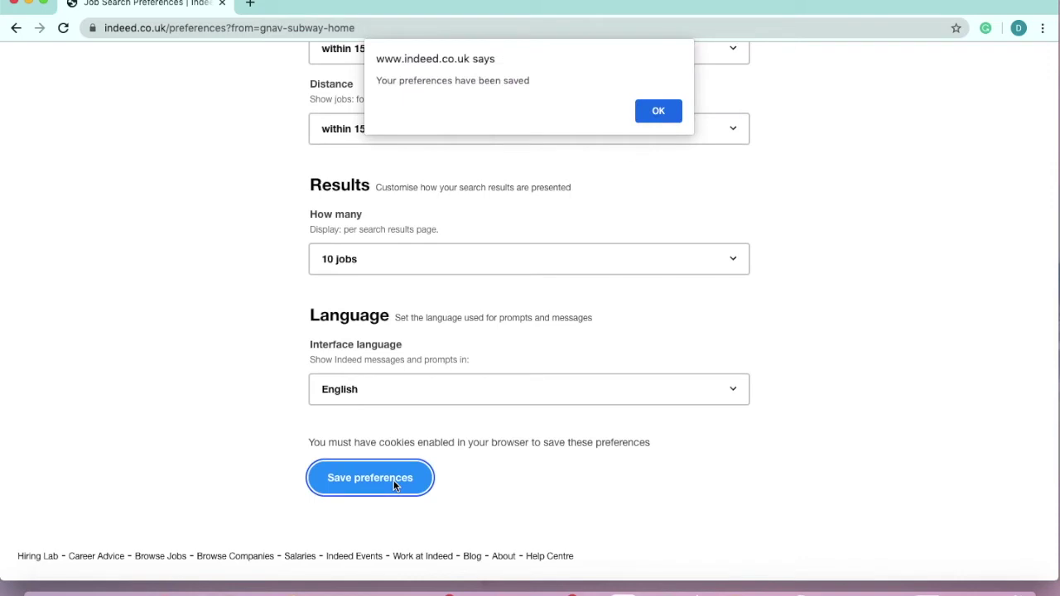
click(661, 112)
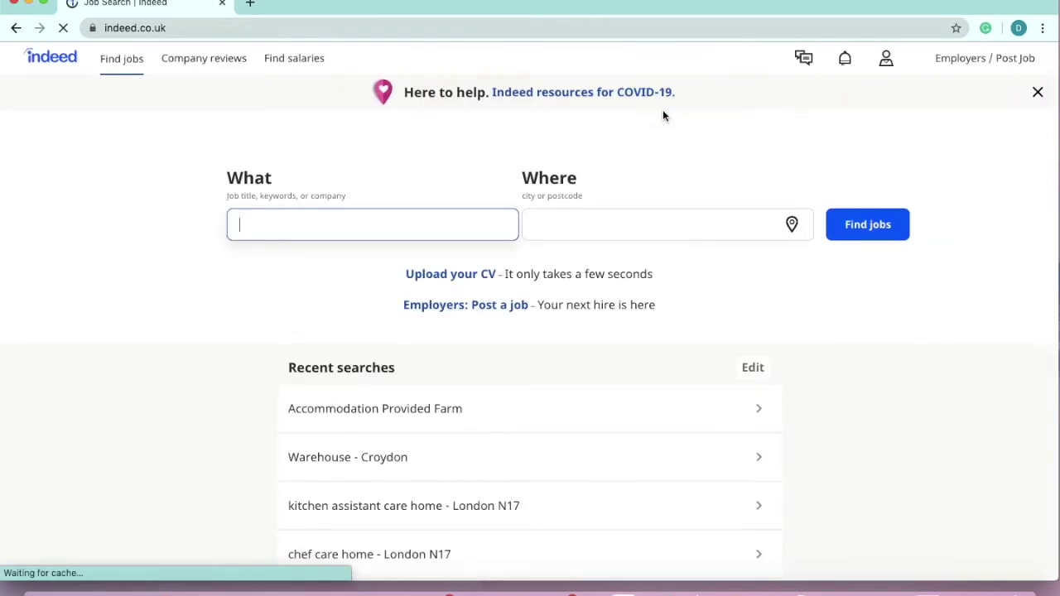
- Review the Account settings page's email, password and phone details, then reopen the account menu
click(882, 64)
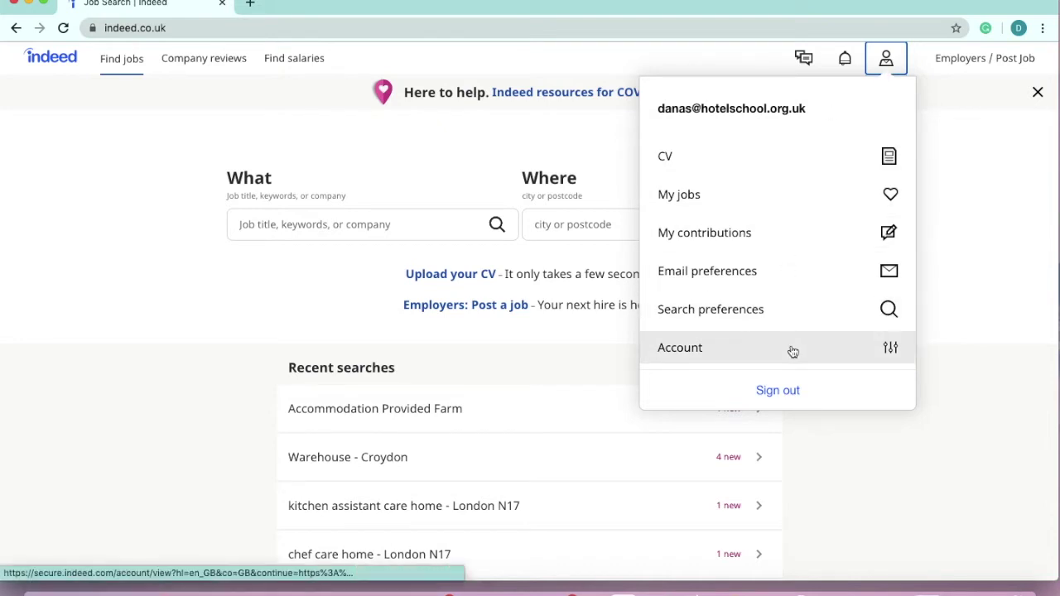
click(682, 352)
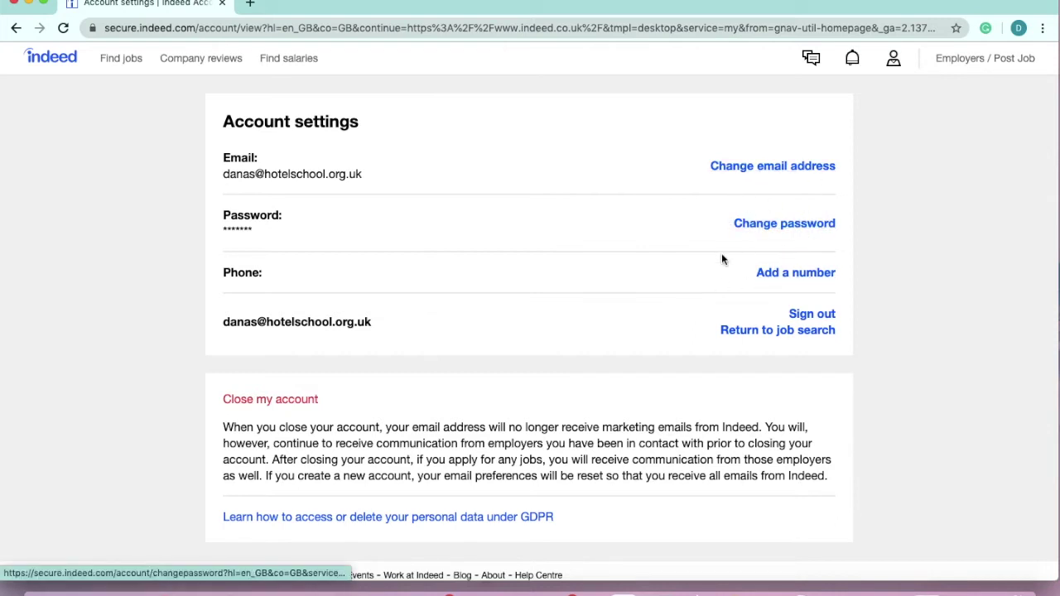
scroll(531, 482, down, 1)
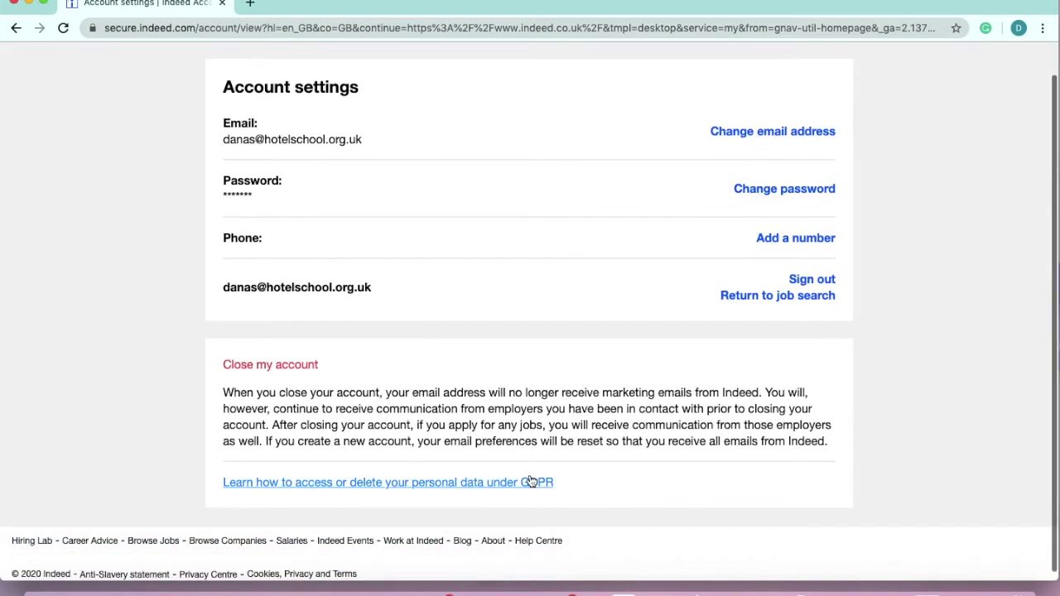
click(267, 370)
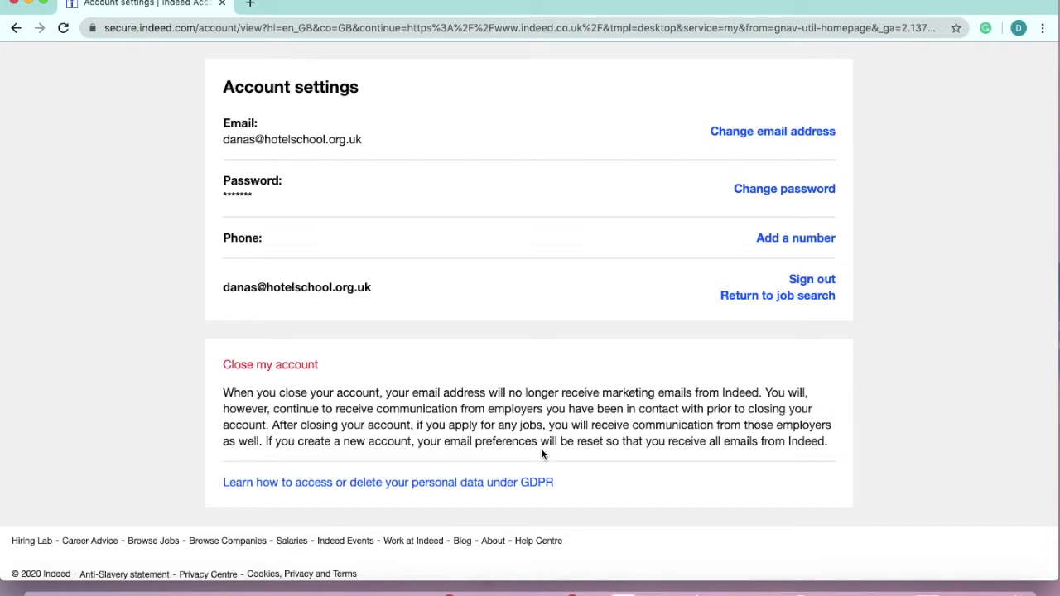
scroll(541, 365, up, 2)
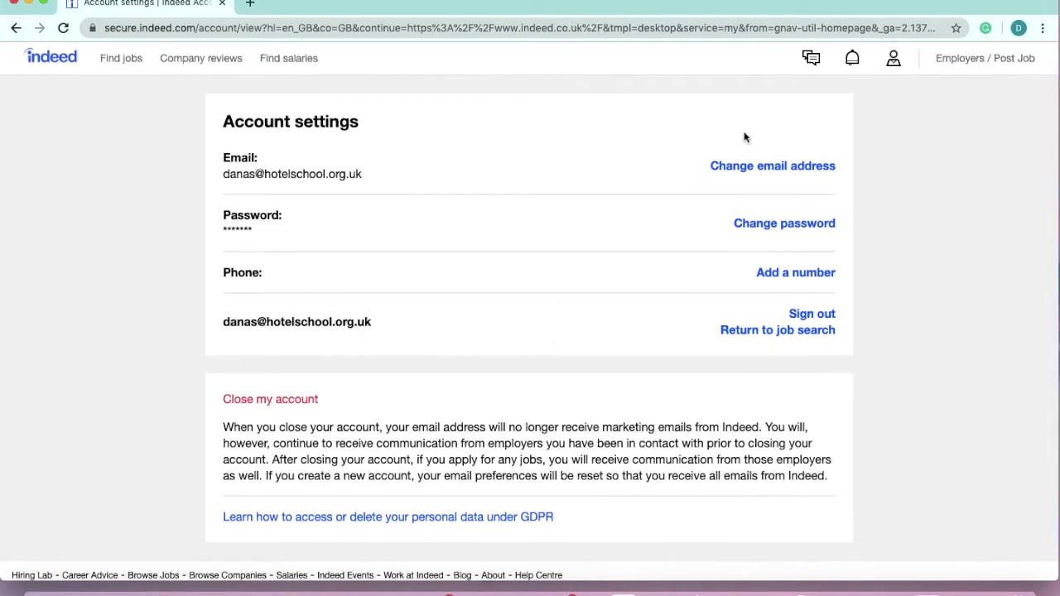
click(898, 65)
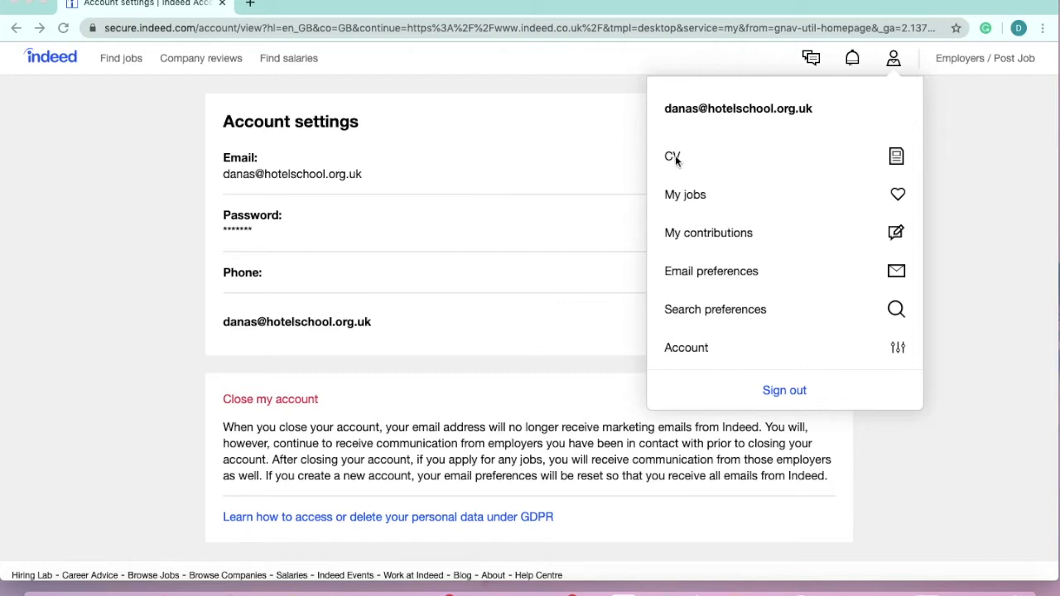
- Upload the resume PDF from the CV folder to prefill an online CV
click(865, 164)
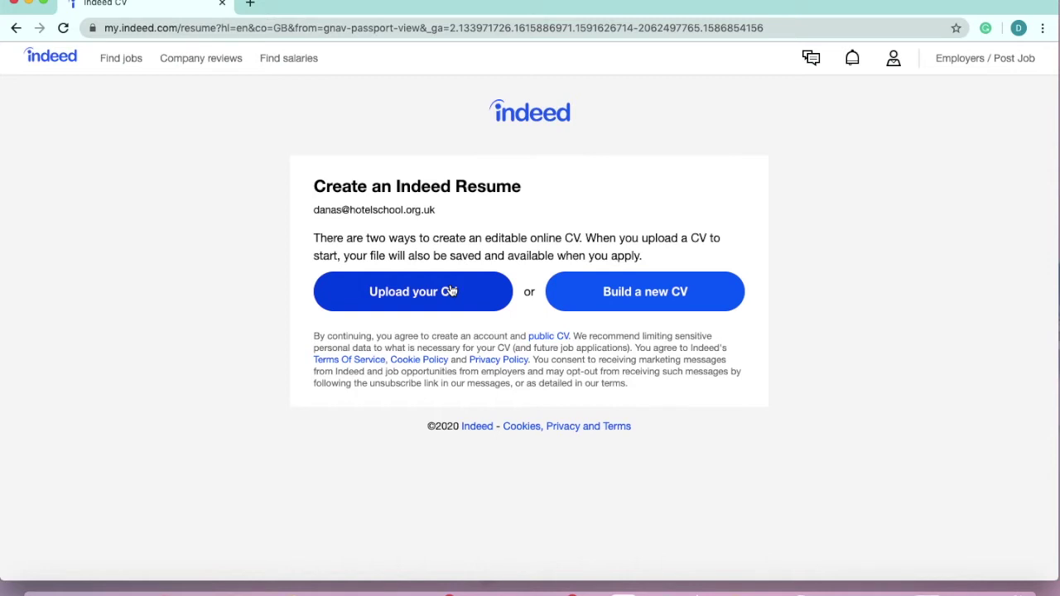
click(450, 288)
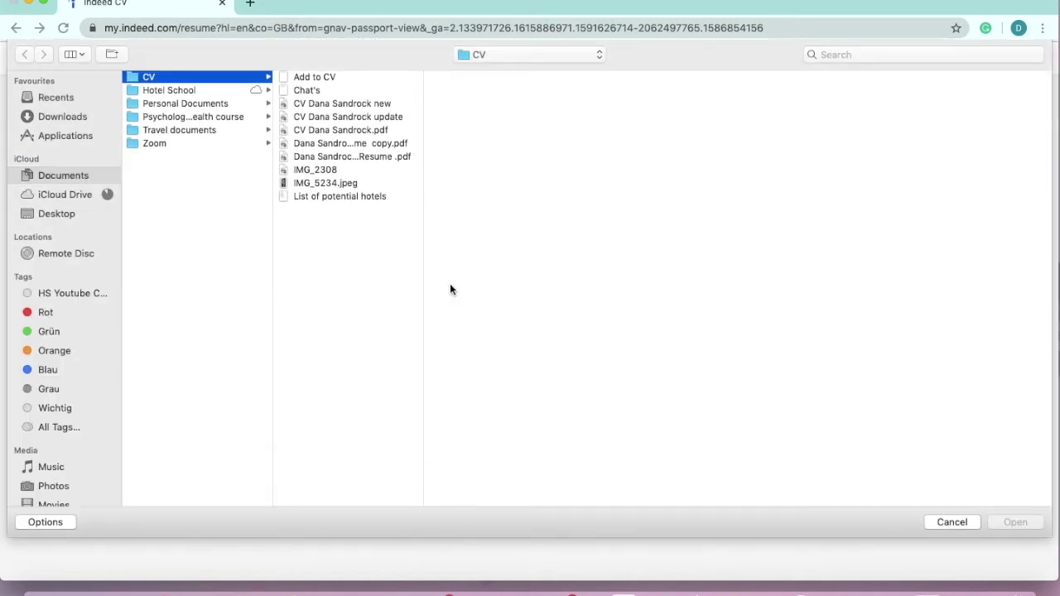
click(374, 101)
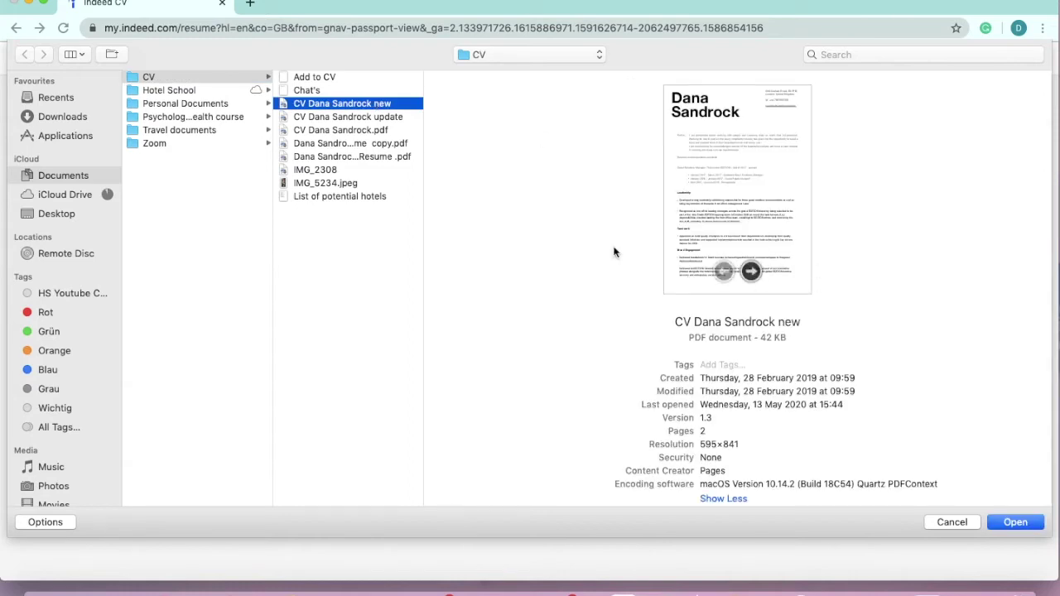
click(367, 157)
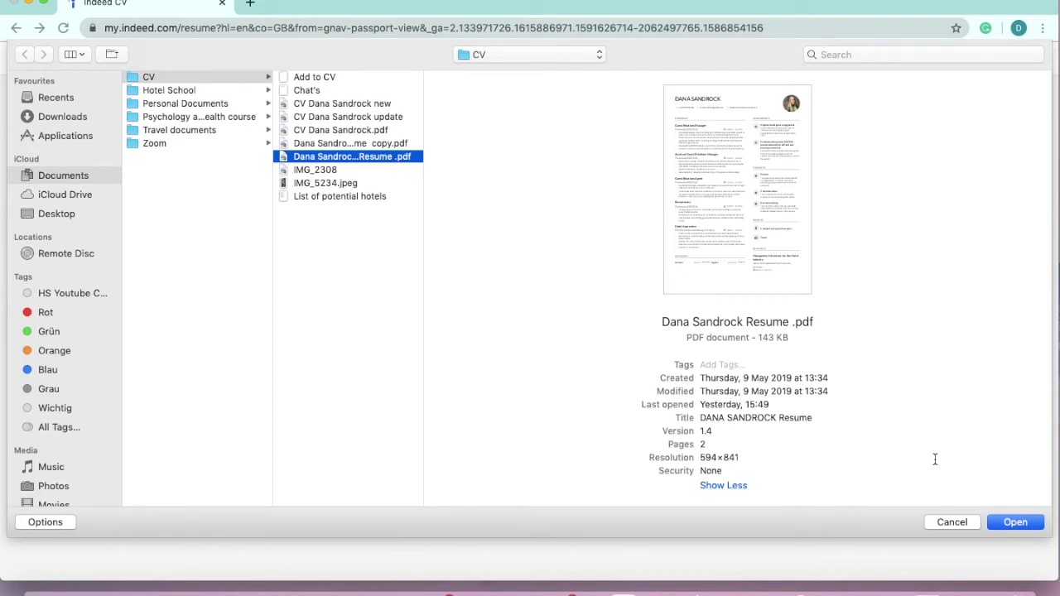
click(1018, 524)
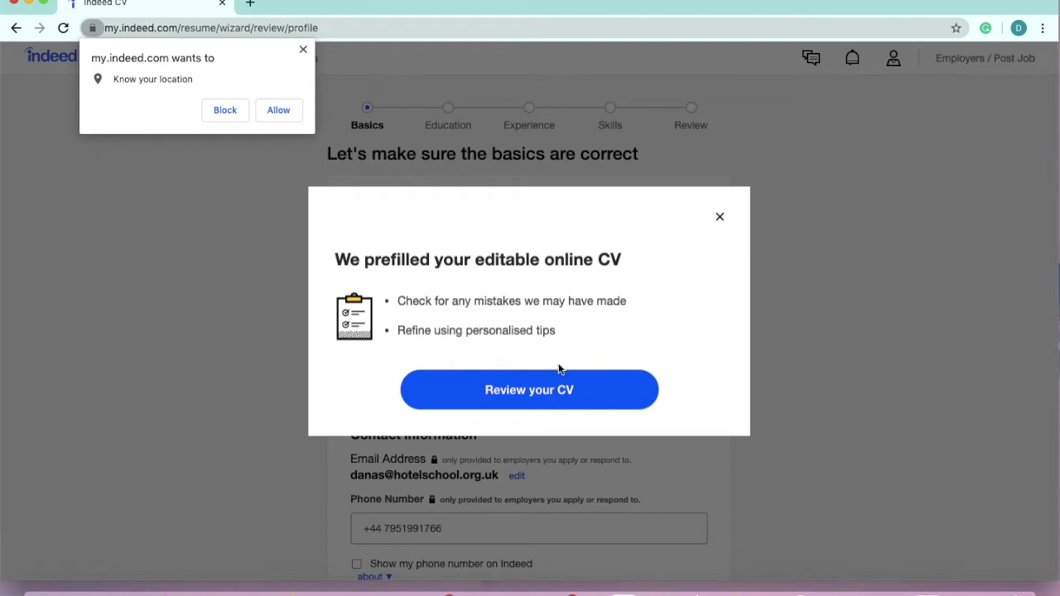
- Start the CV review, block the location request, and fill City as London with the phone number
click(548, 397)
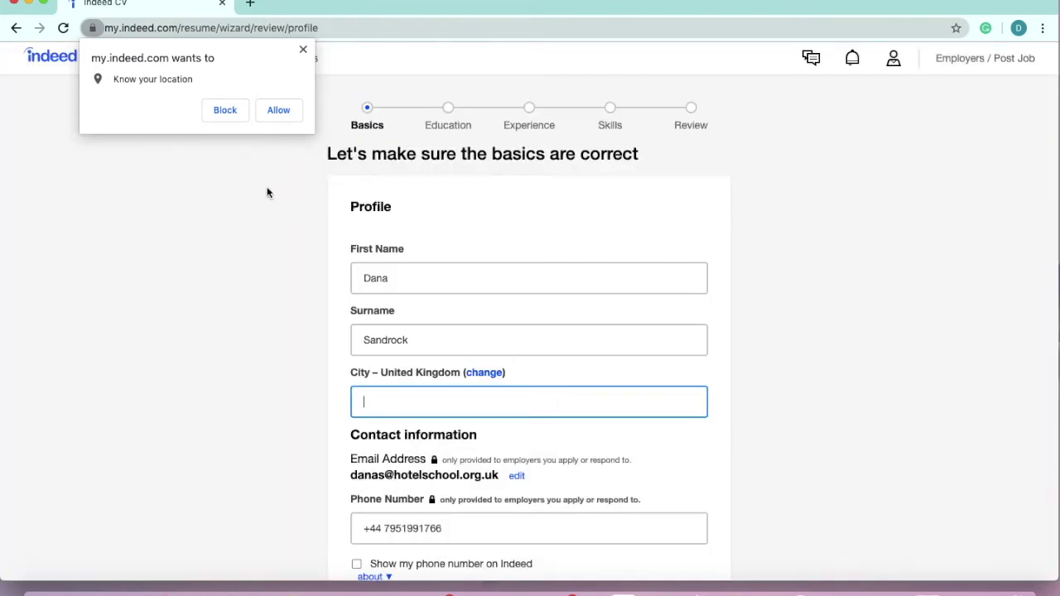
click(230, 109)
scroll(504, 308, down, 2)
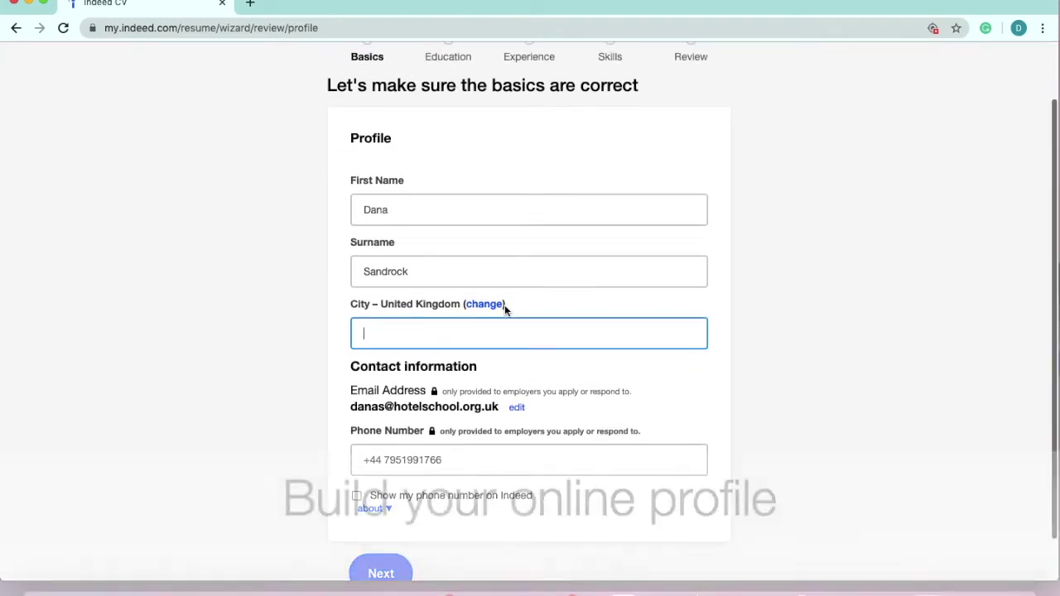
scroll(505, 310, up, 2)
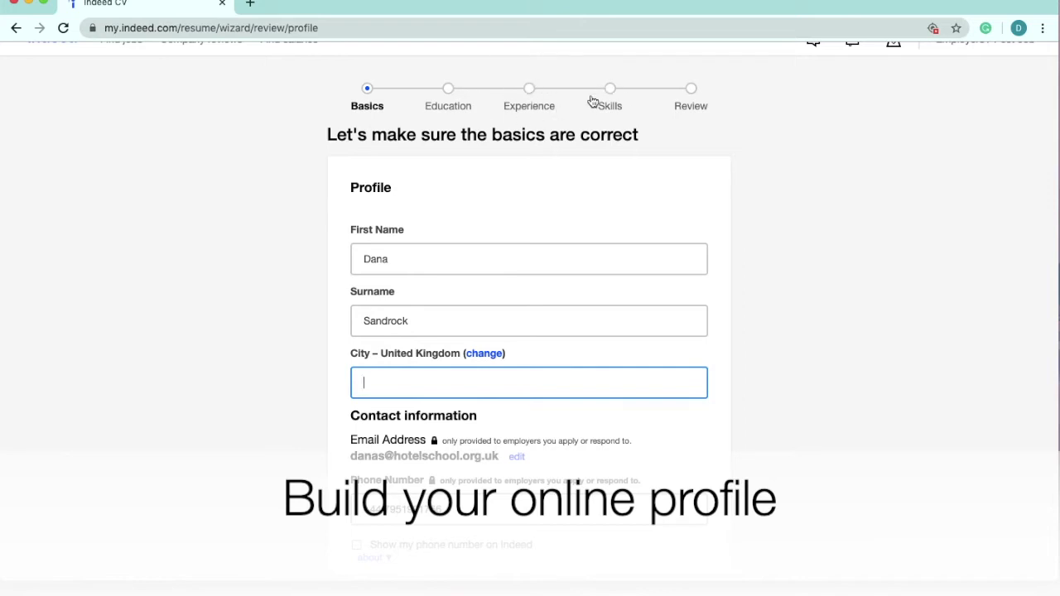
scroll(686, 108, down, 1)
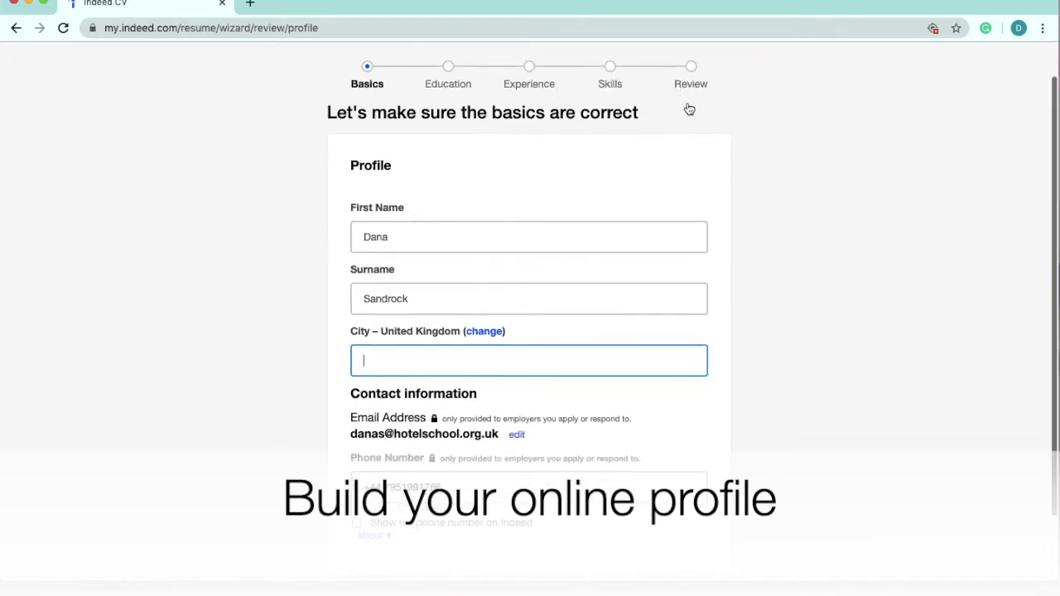
scroll(687, 107, down, 3)
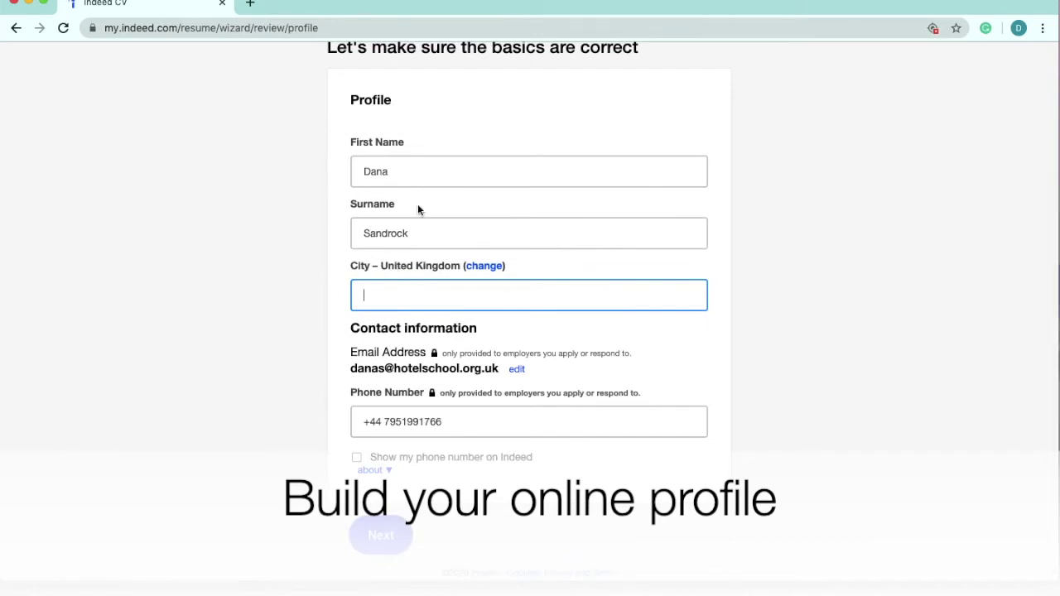
text(London)
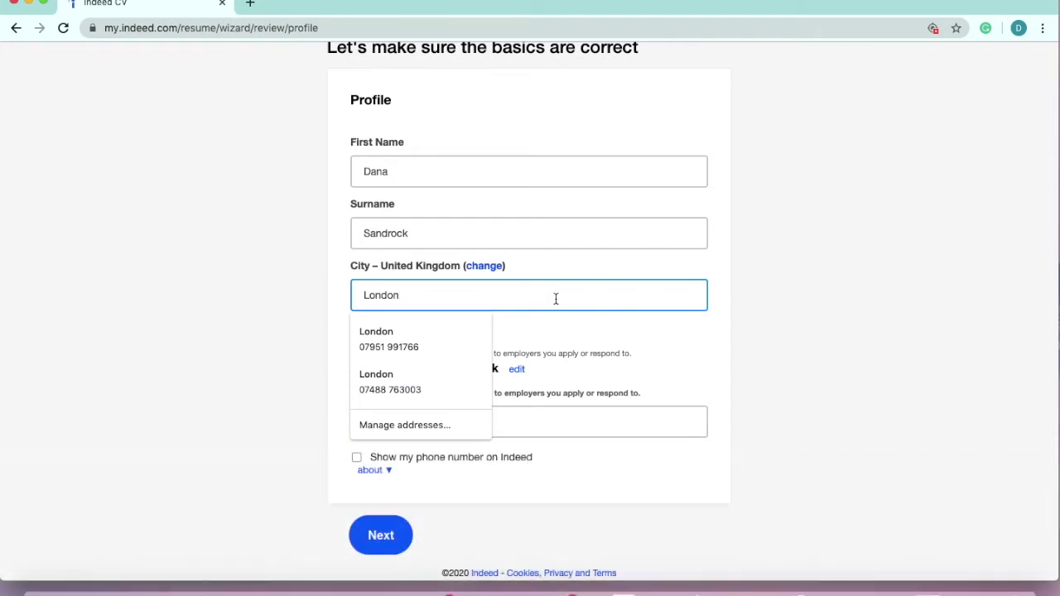
click(443, 331)
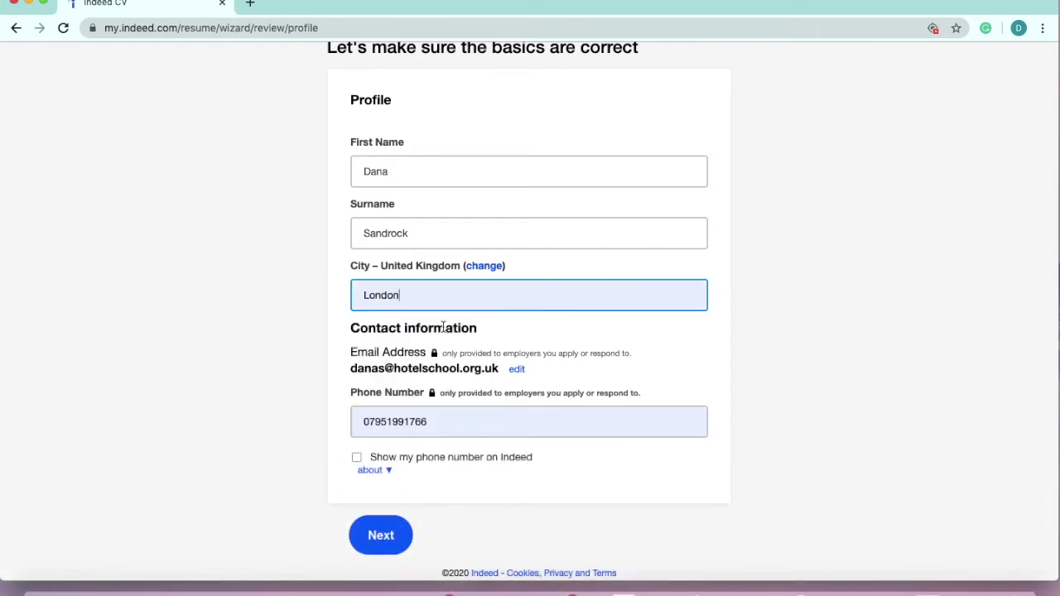
click(455, 426)
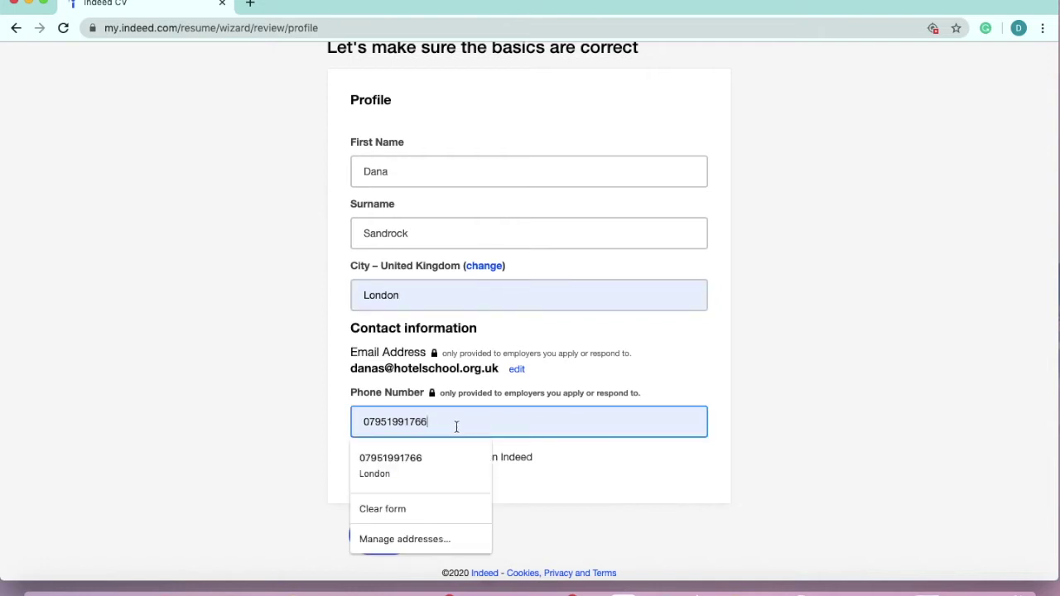
click(468, 462)
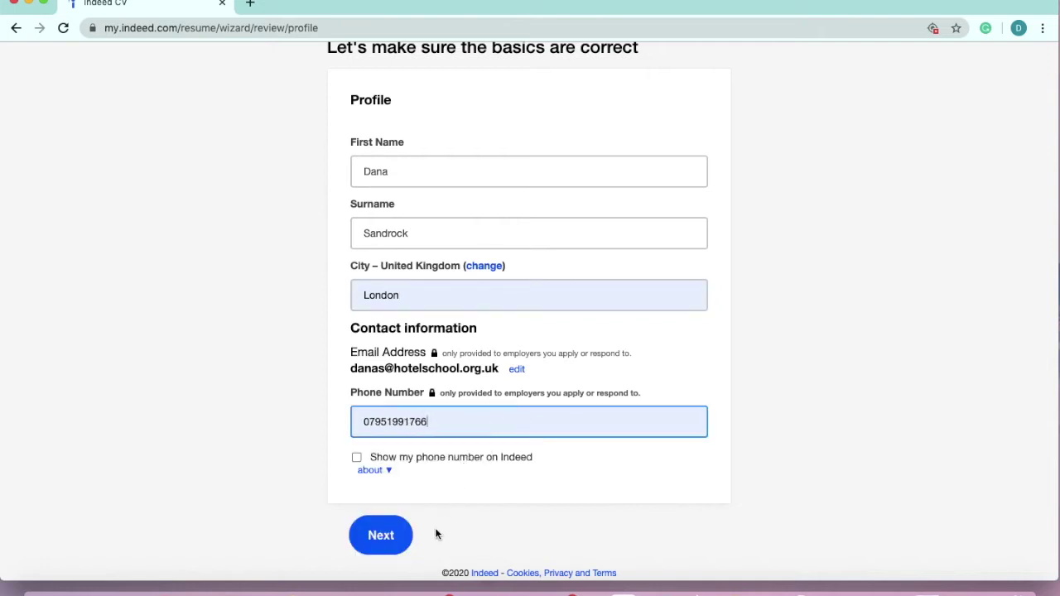
- Move to the Education step and add an entry with Degree set to Other
click(388, 540)
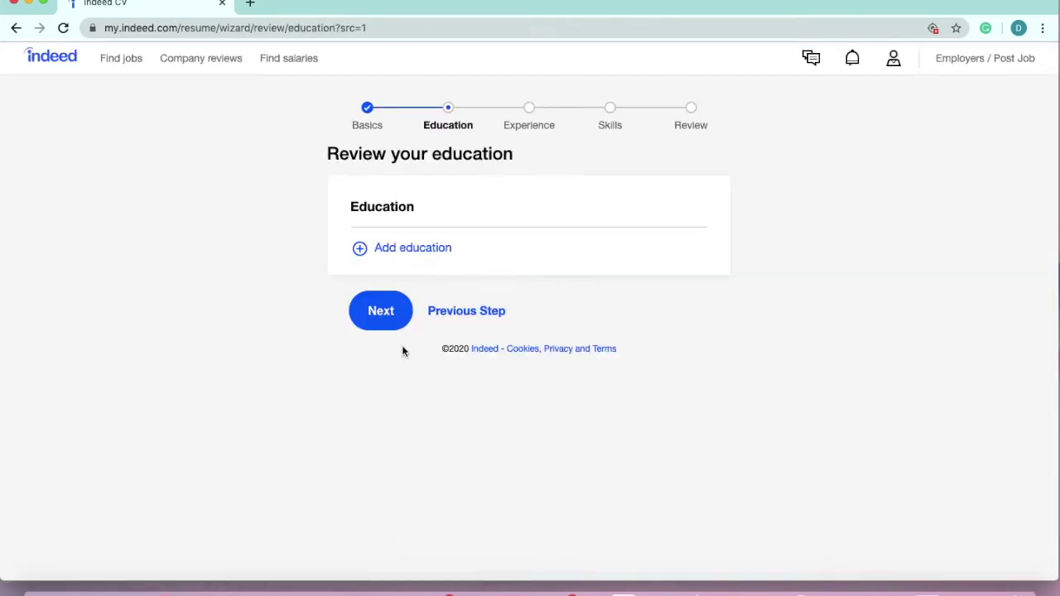
click(419, 253)
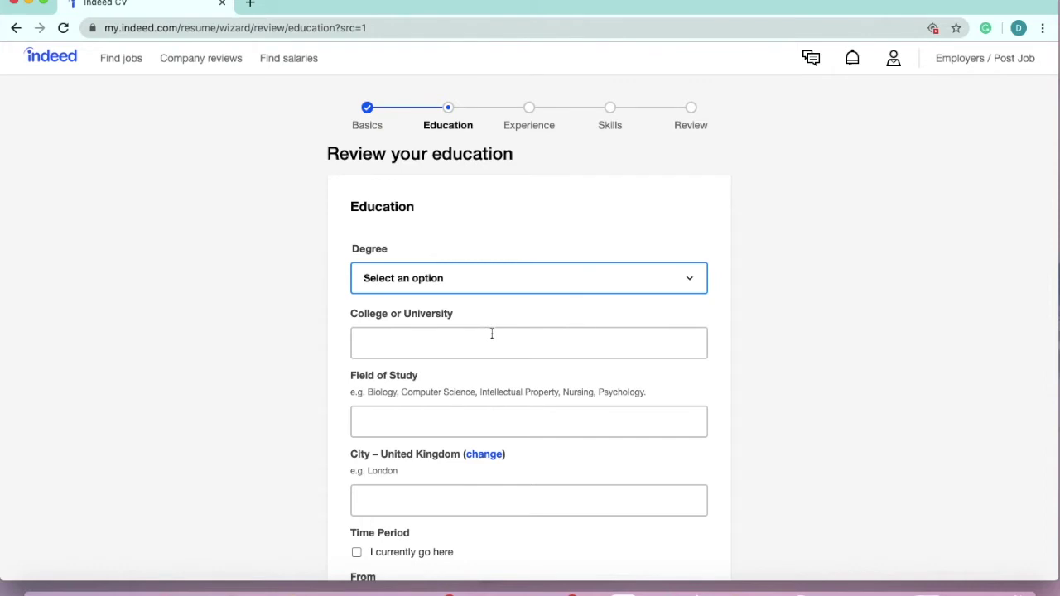
scroll(491, 333, down, 2)
scroll(491, 334, up, 1)
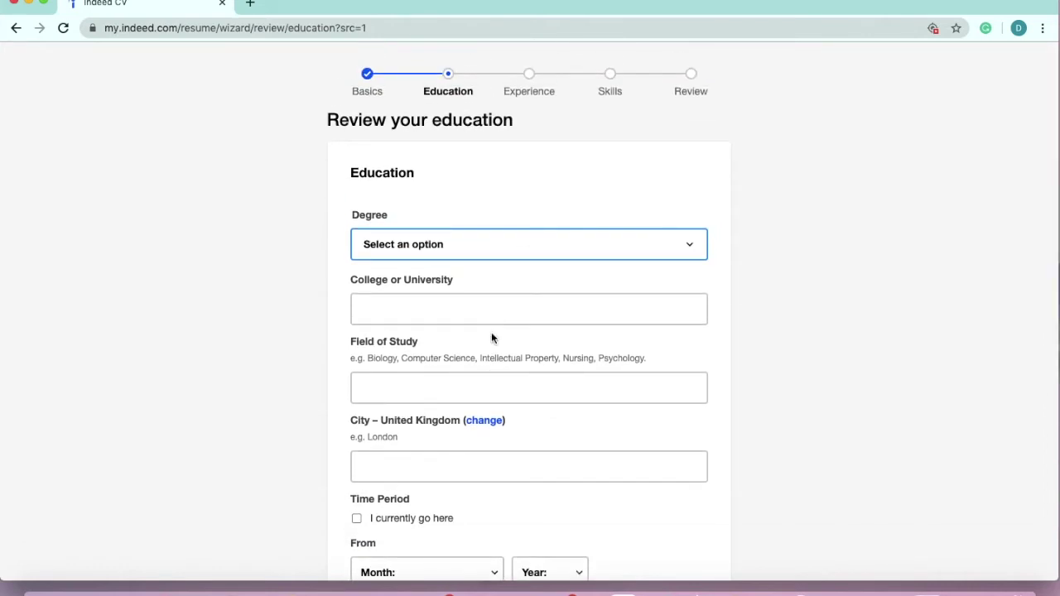
scroll(491, 338, down, 1)
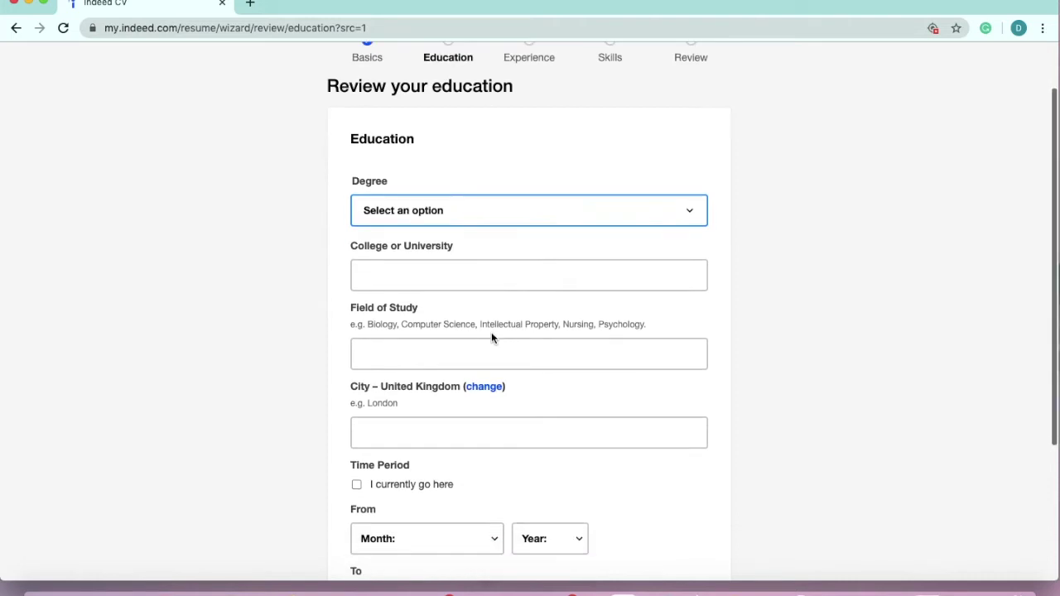
click(490, 209)
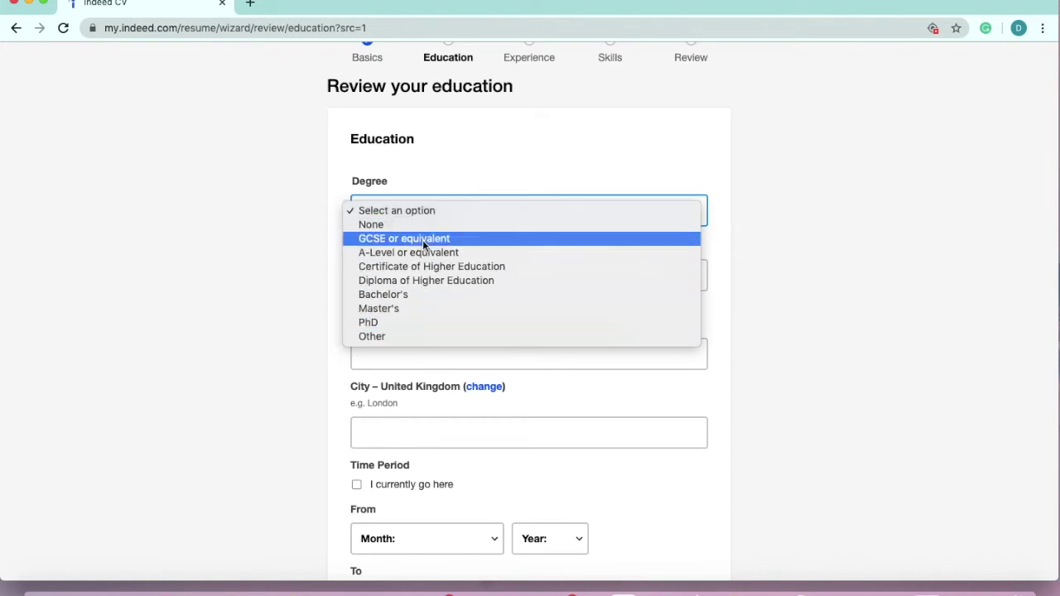
click(422, 336)
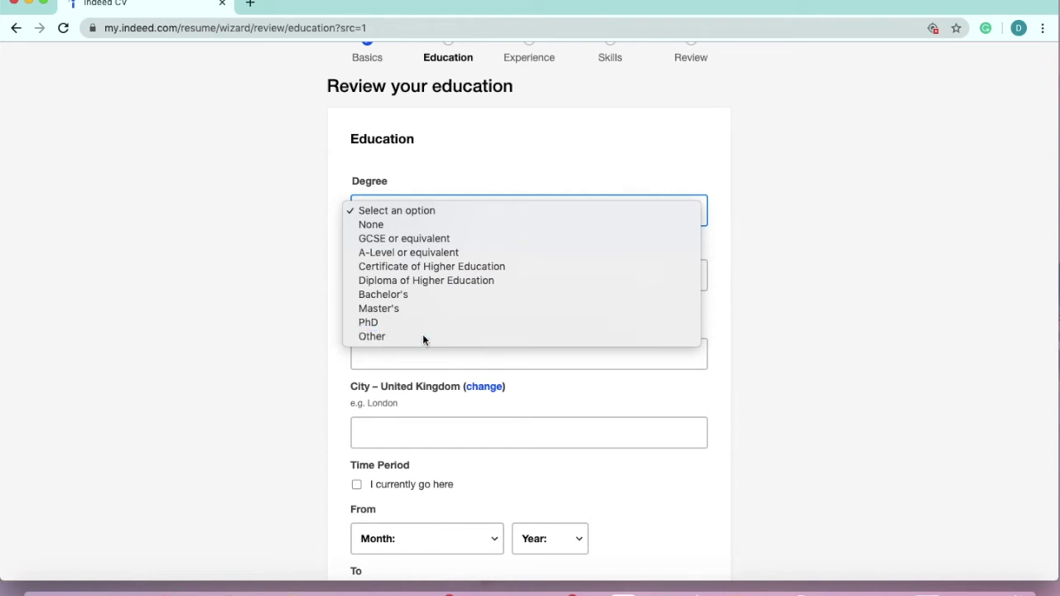
- Enter Hotel School as the college or university and save the education entry
click(464, 318)
text(Hotel sc)
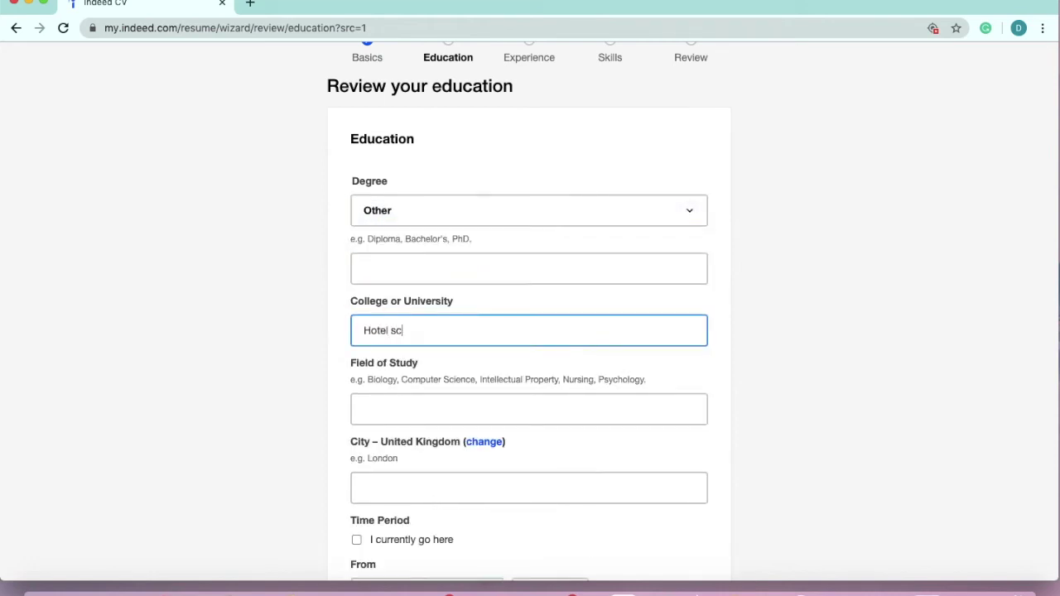
key(BackSpace)
key(BackSpace)
text(Sch)
key(BackSpace)
text(hoo)
scroll(484, 372, down, 5)
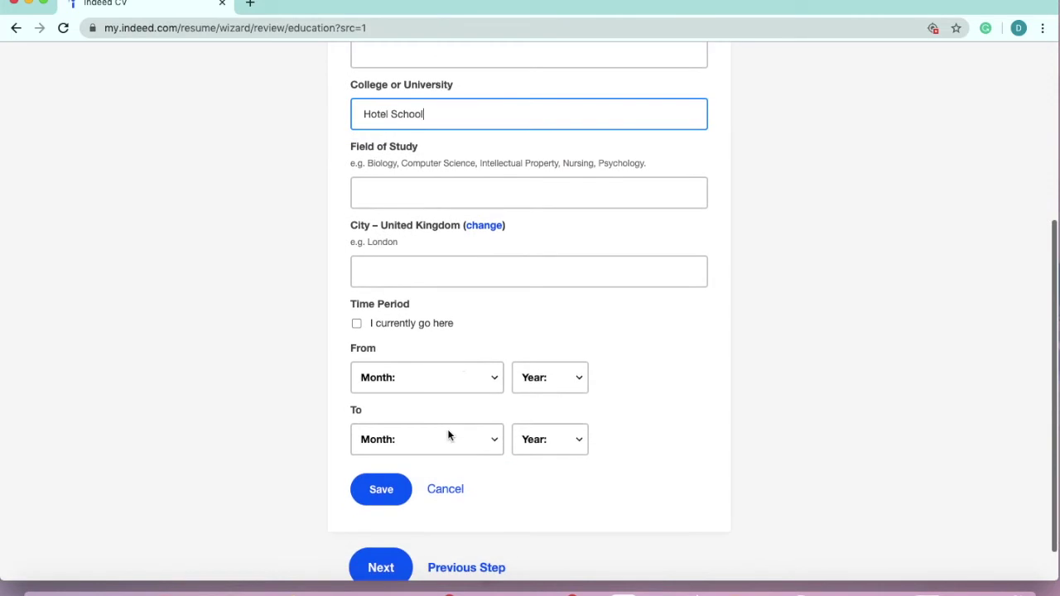
click(391, 499)
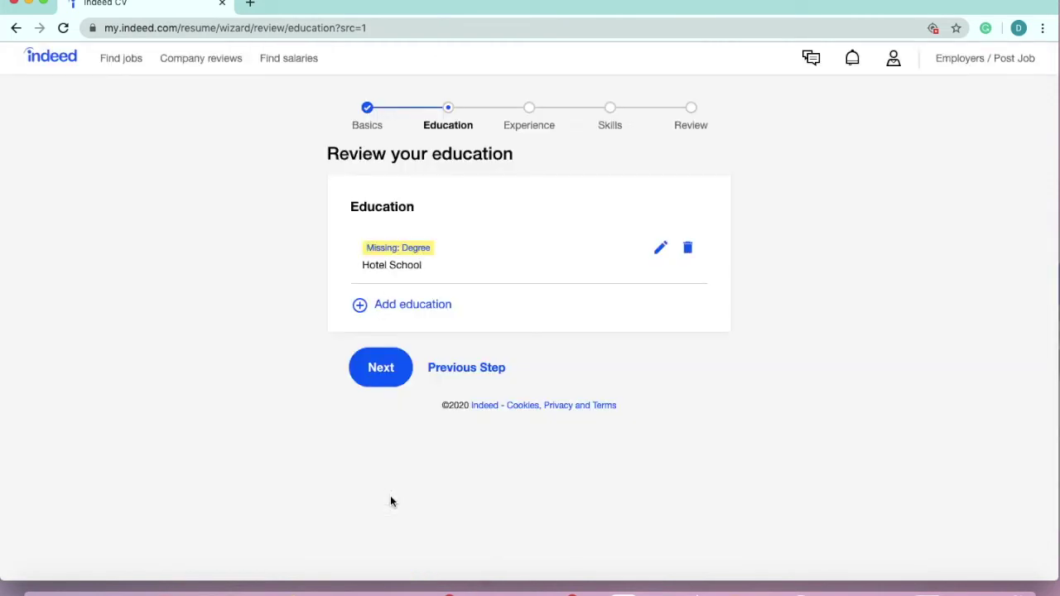
- On Work Experience, set the Guest Relations Agent company to The London EDITION Hotel
click(397, 379)
scroll(558, 352, down, 1)
scroll(558, 351, down, 5)
scroll(556, 355, down, 8)
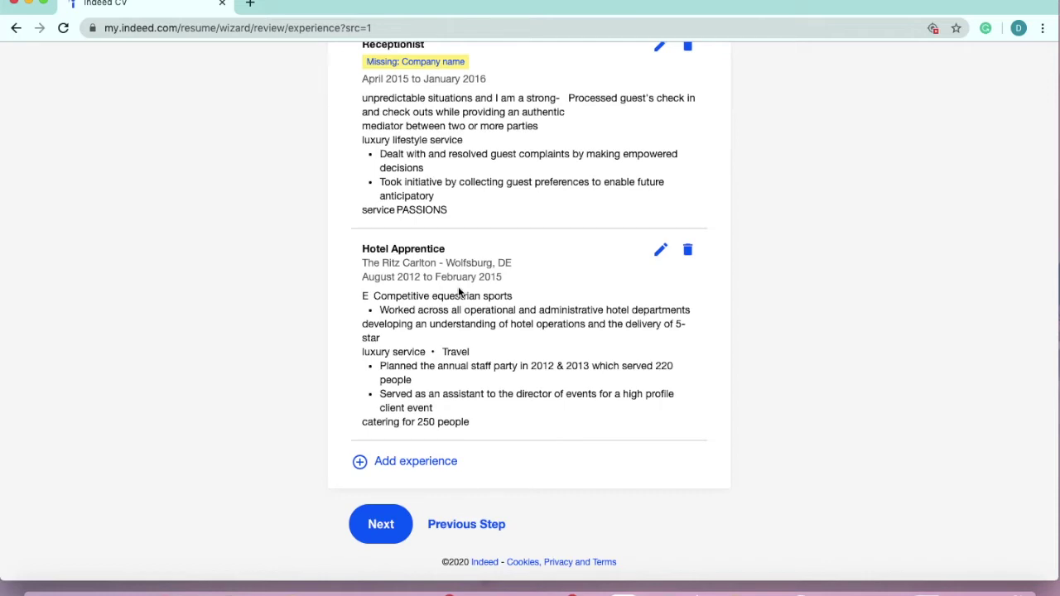
scroll(460, 292, up, 4)
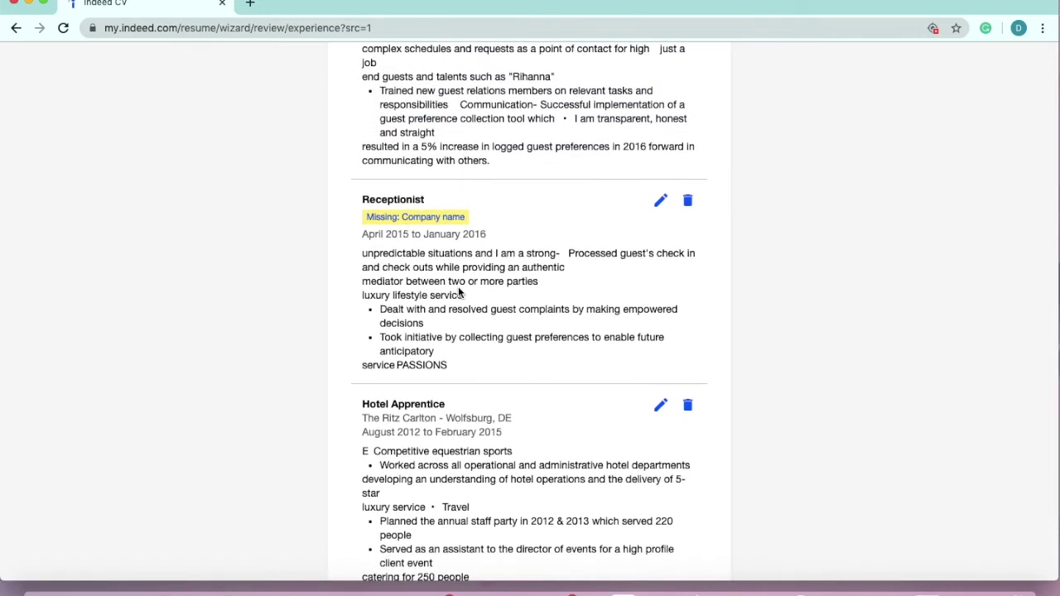
scroll(460, 292, up, 5)
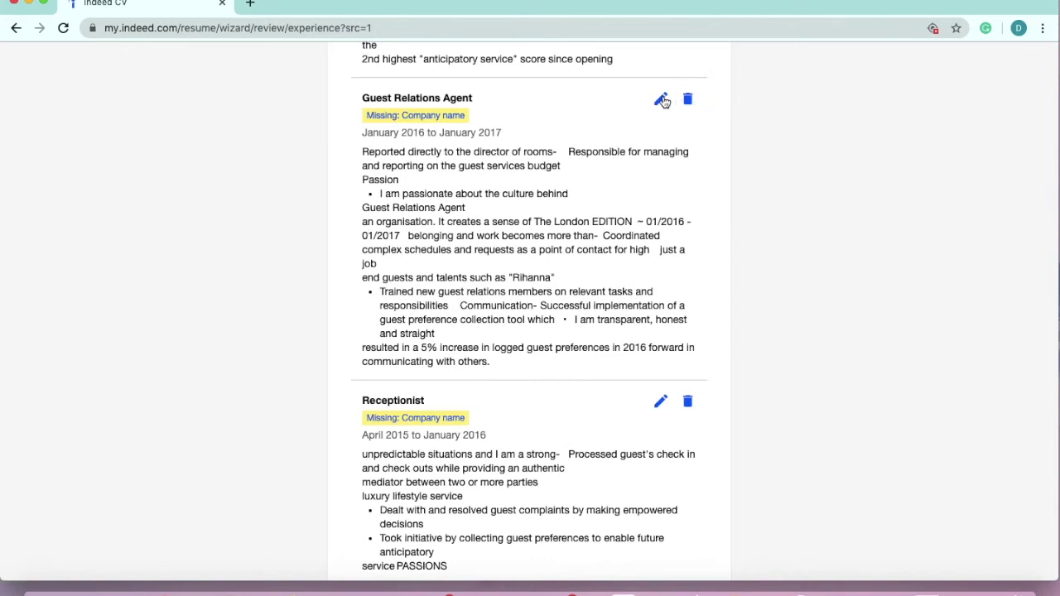
click(663, 101)
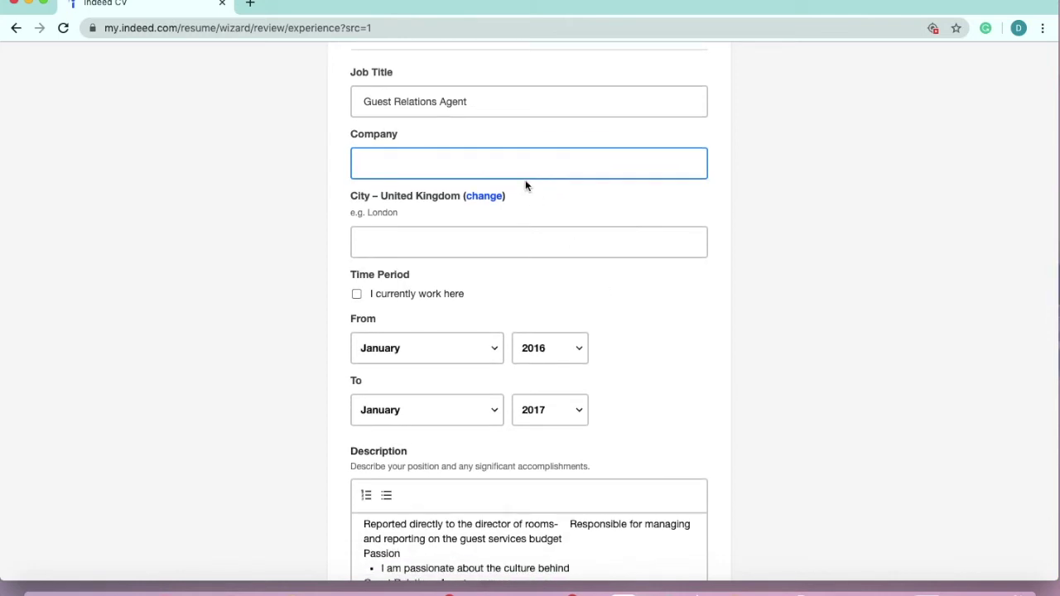
text(The London EDITION)
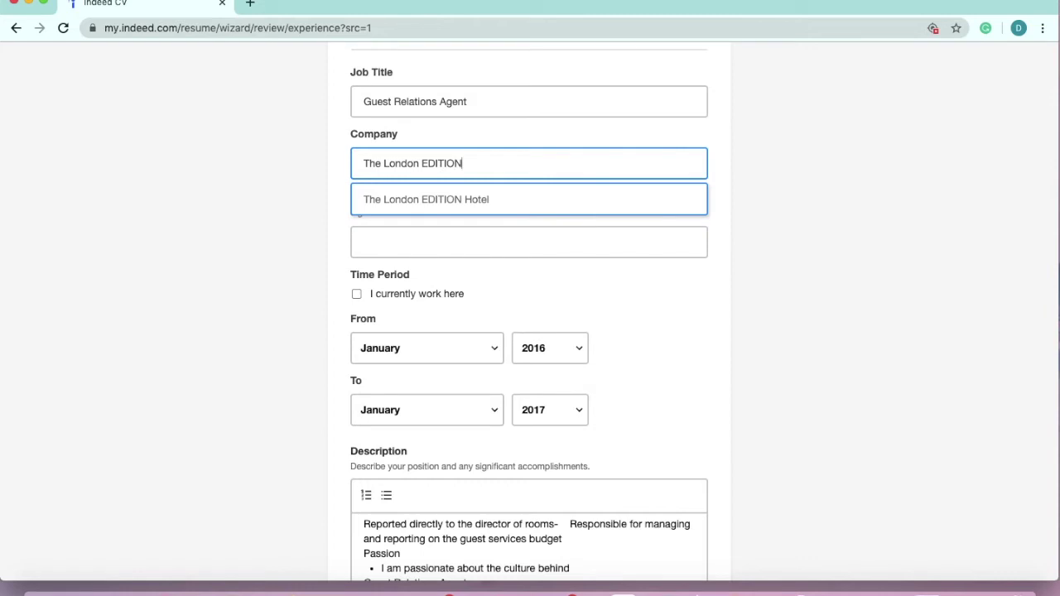
click(544, 204)
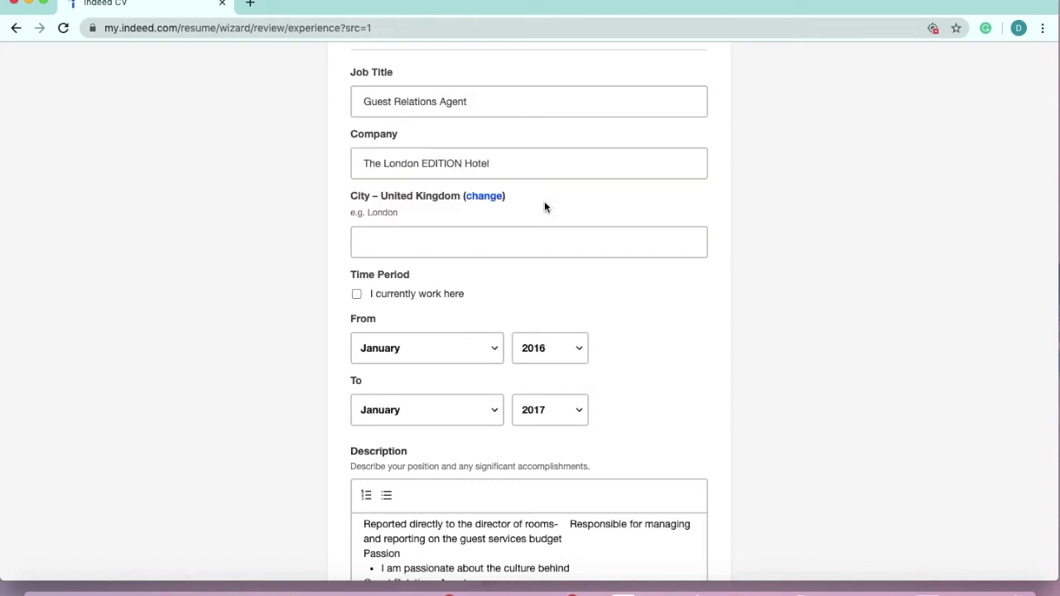
scroll(484, 294, down, 1)
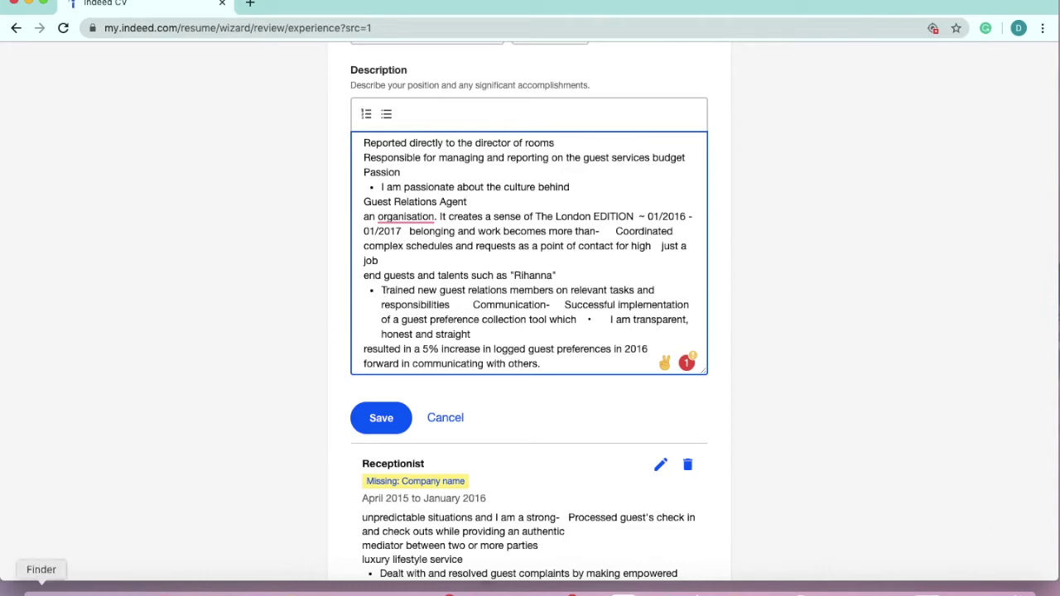
- Open the resume PDF from Documents > CV in Preview
click(41, 589)
click(93, 81)
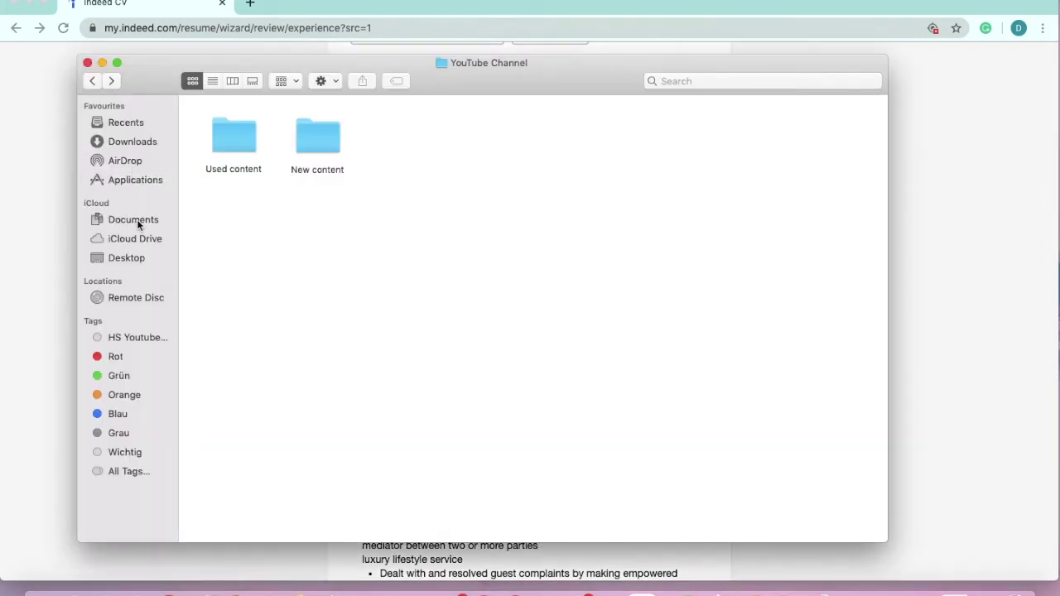
click(134, 220)
click(227, 130)
double_click(228, 130)
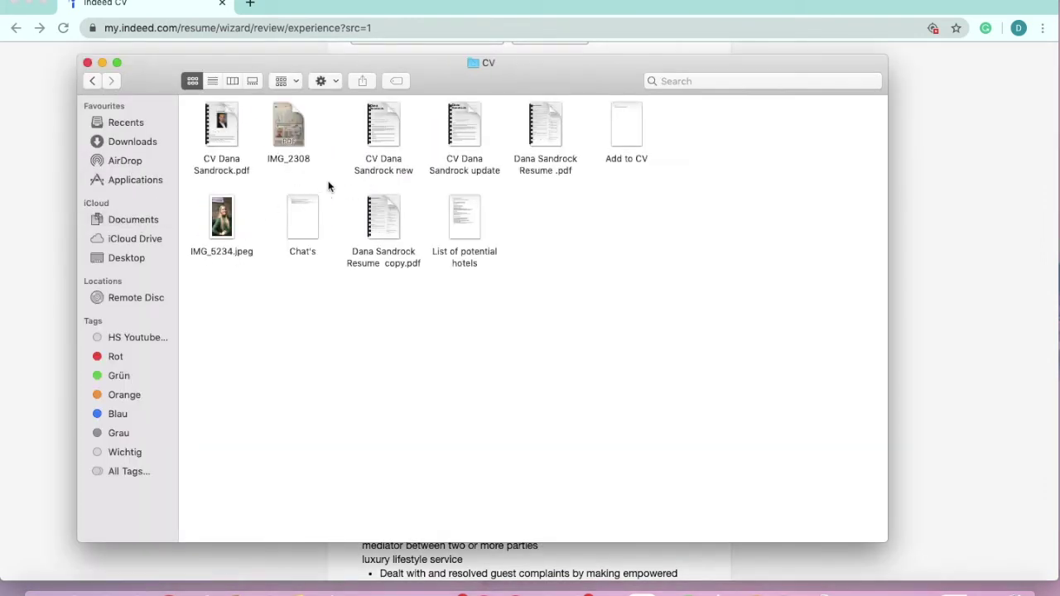
click(553, 121)
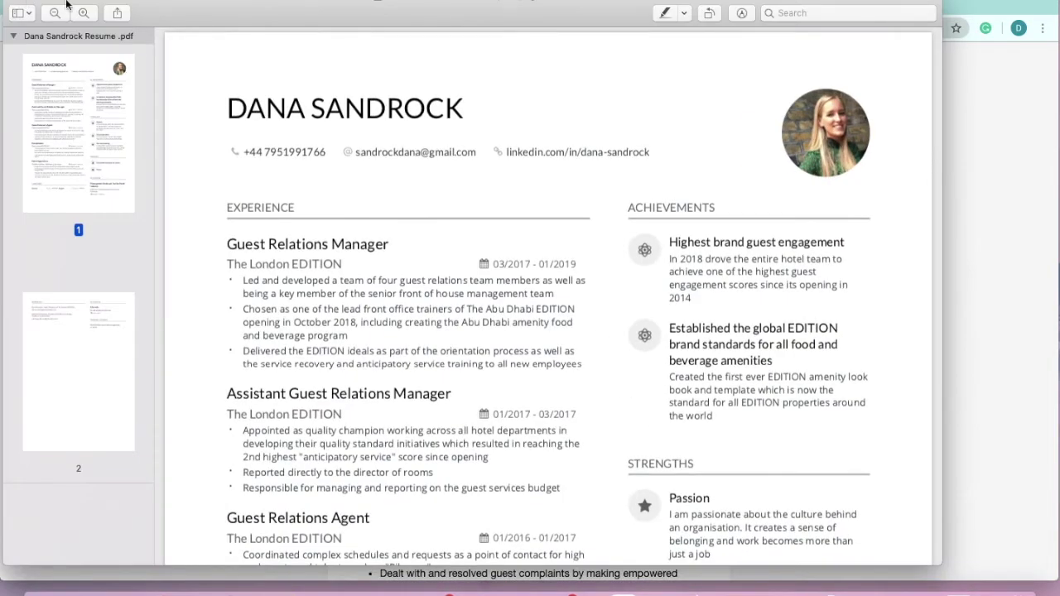
- Minimize Finder and resize Preview to sit beside the Indeed CV form in Chrome
drag(3, 105, 375, 110)
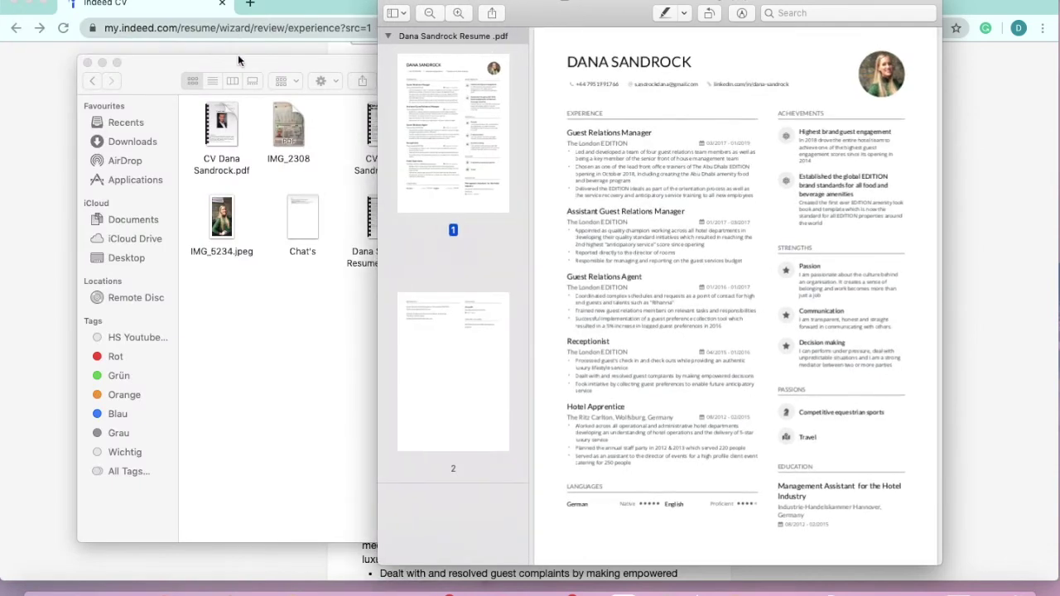
click(237, 60)
click(103, 63)
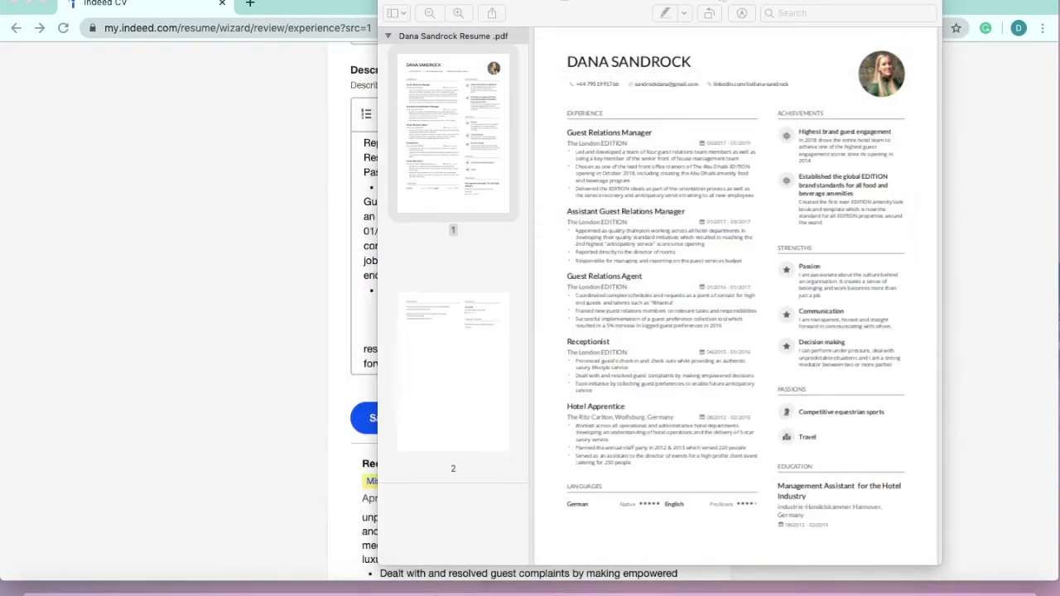
drag(681, 8, 869, 4)
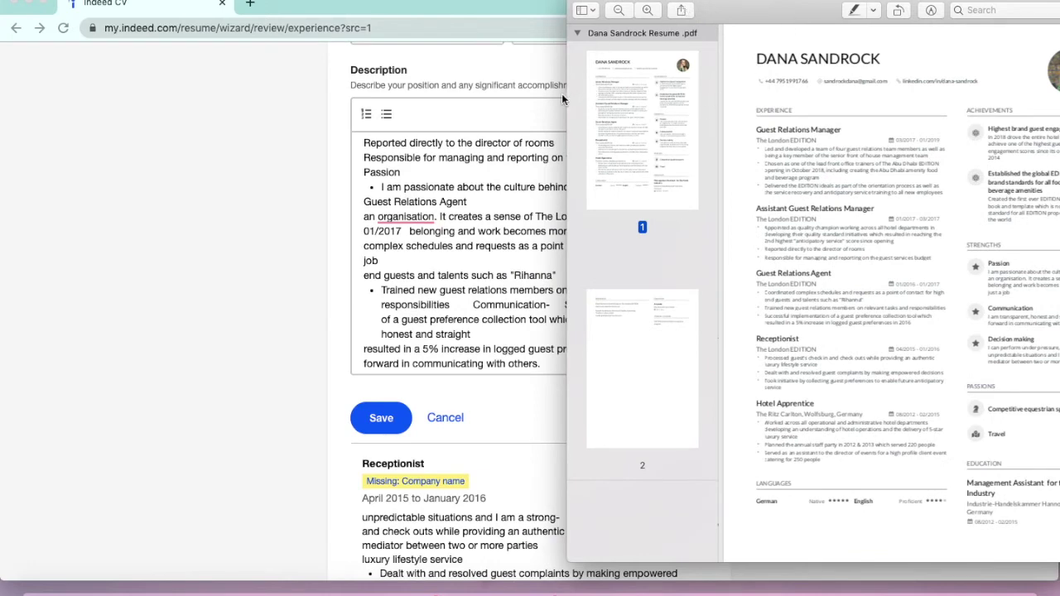
drag(569, 94, 433, 91)
scroll(757, 148, up, 3)
click(272, 273)
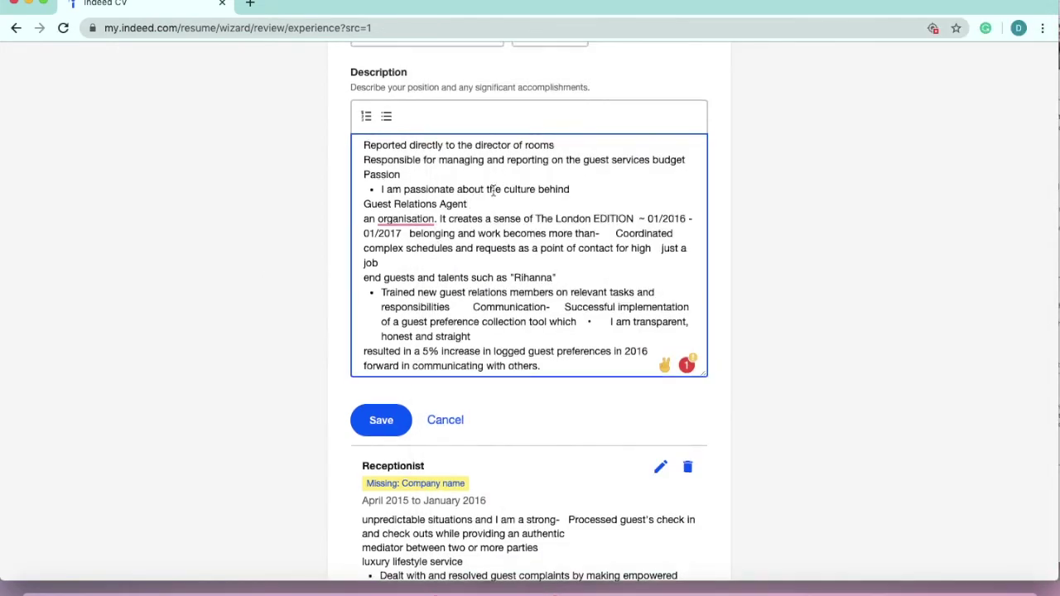
- Replace the Guest Relations Agent description with the bullets copied from the resume PDF
scroll(494, 190, up, 5)
scroll(493, 190, up, 3)
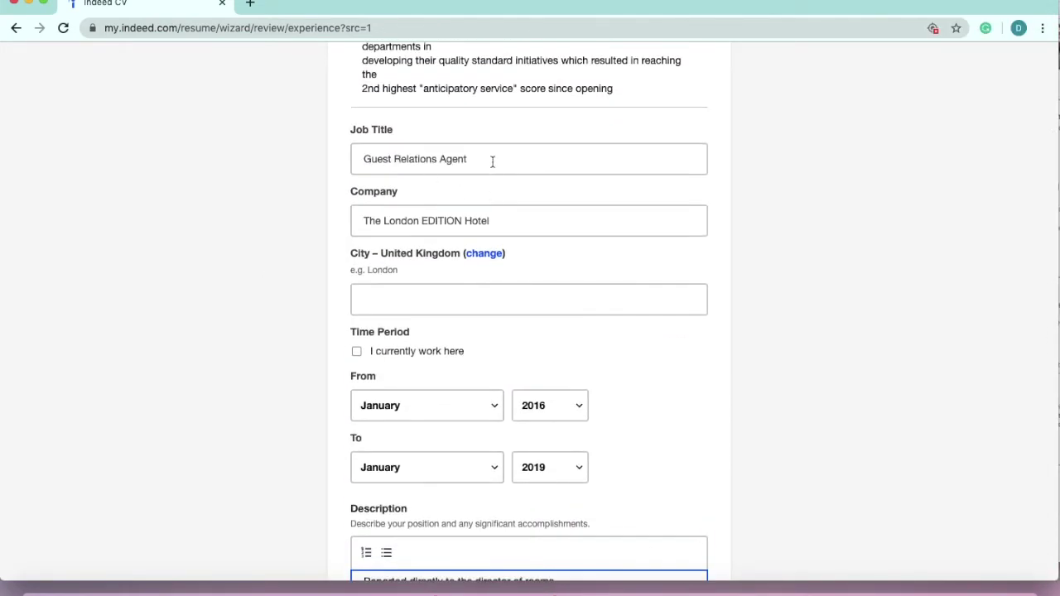
scroll(492, 162, down, 3)
scroll(492, 160, down, 5)
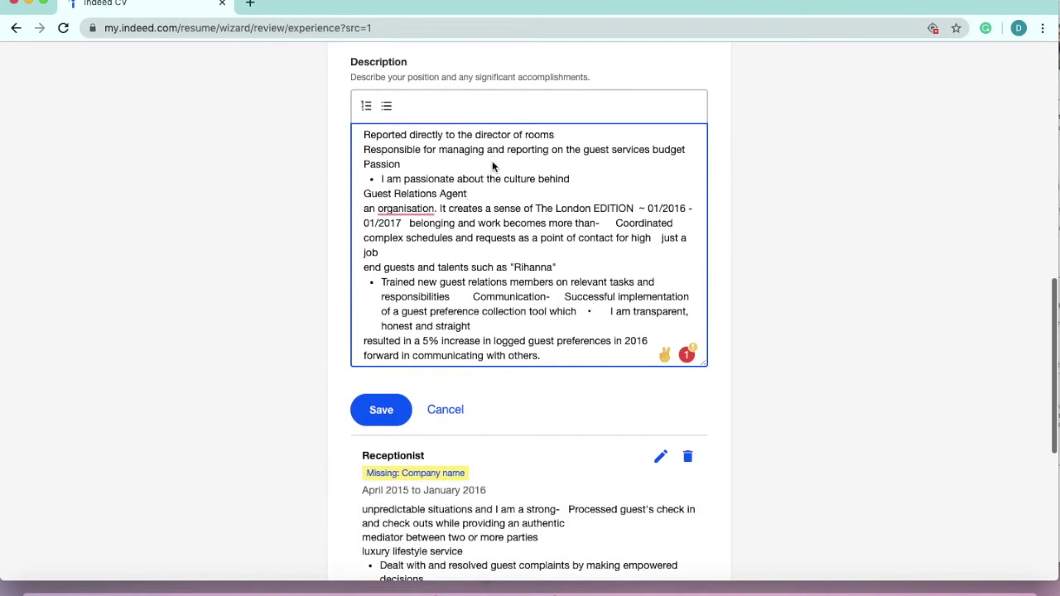
key(super+Tab)
drag(853, 376, 639, 333)
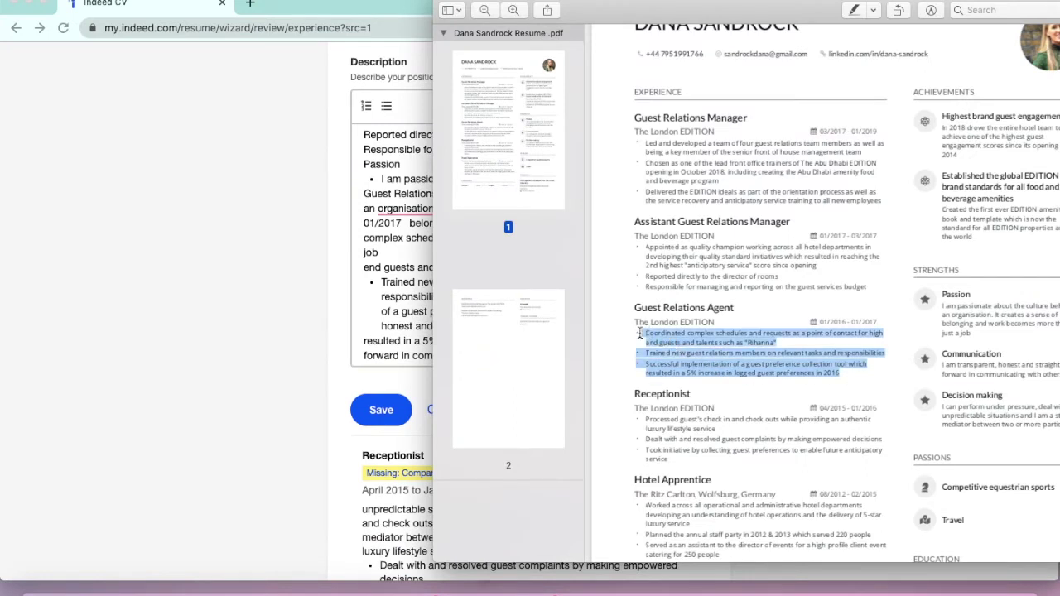
key(super+Tab)
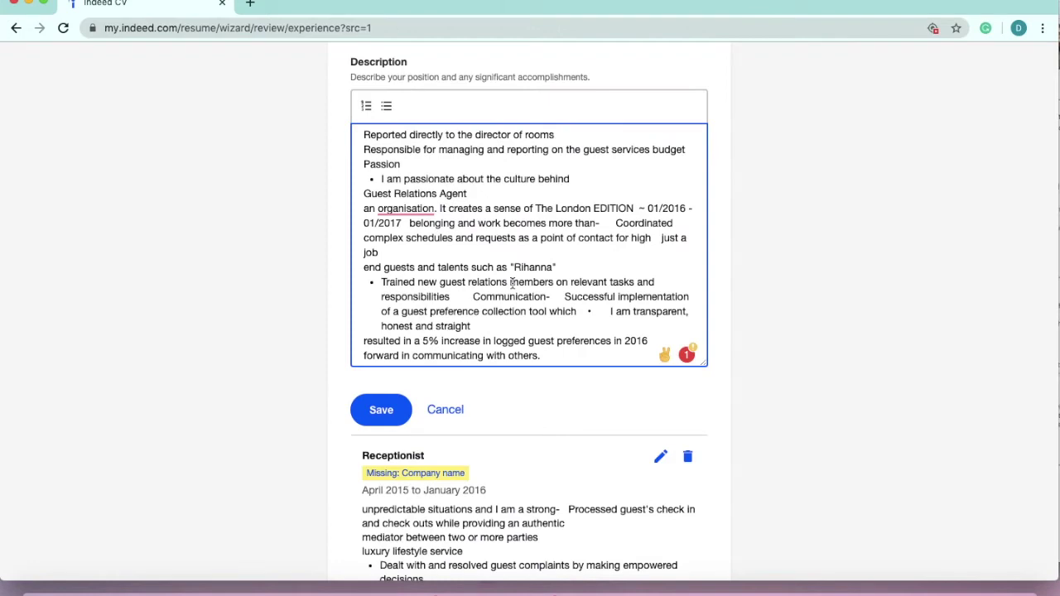
scroll(530, 290, down, 2)
key(super+a)
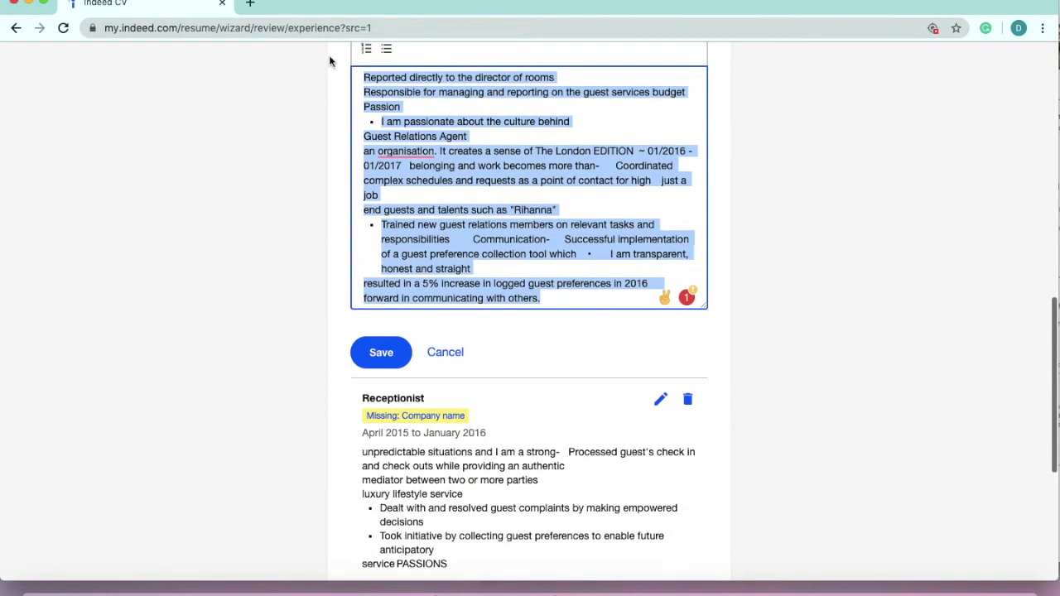
key(BackSpace)
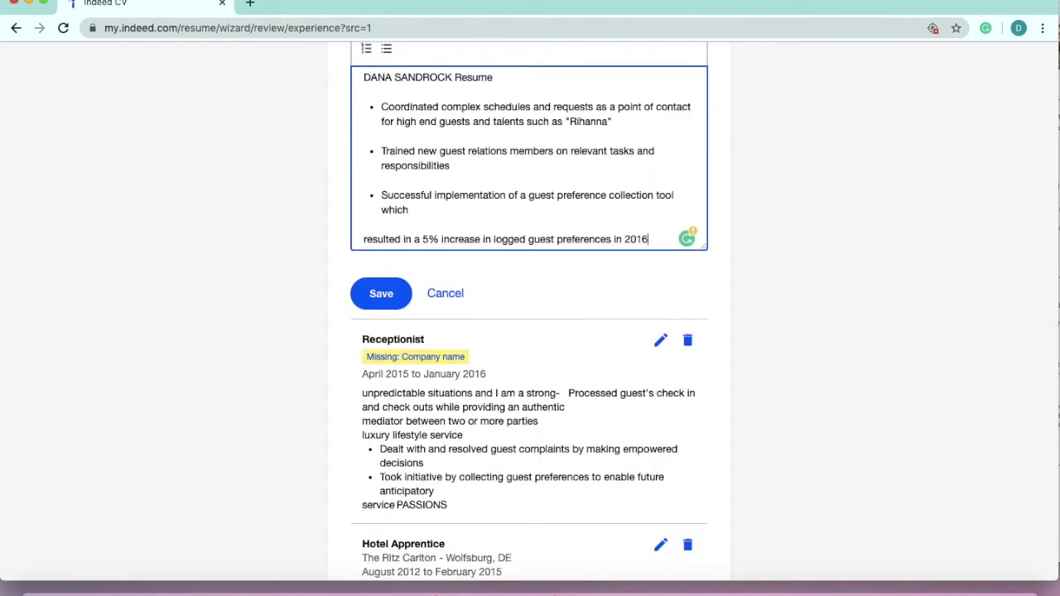
- Tidy the pasted description into three bullets, removing blank lines and the heading line
scroll(619, 235, down, 2)
scroll(619, 234, up, 3)
key(super+Tab)
key(super+Tab)
key(super+Tab)
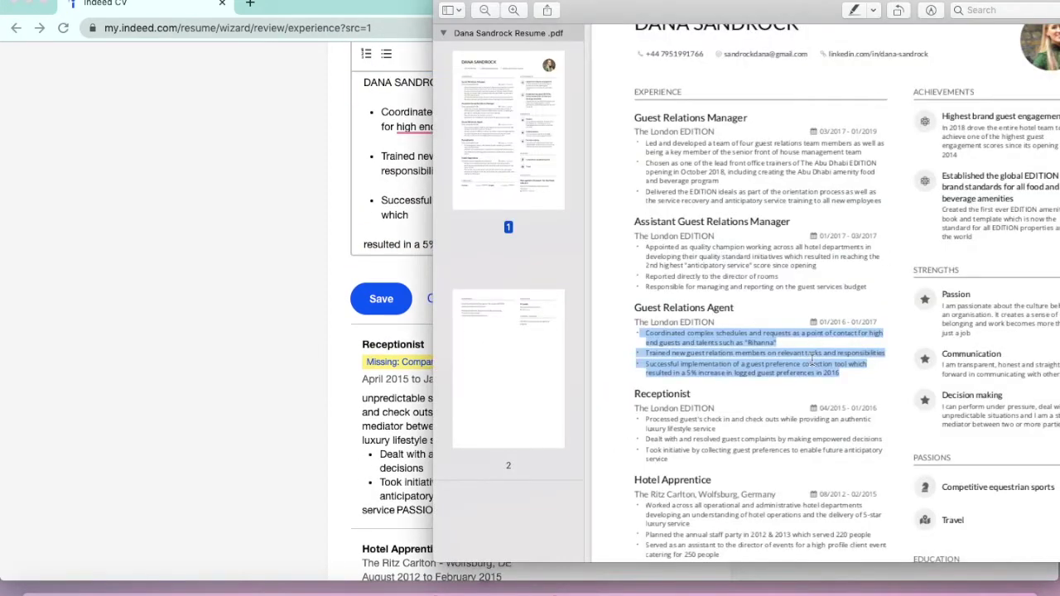
key(super+Tab)
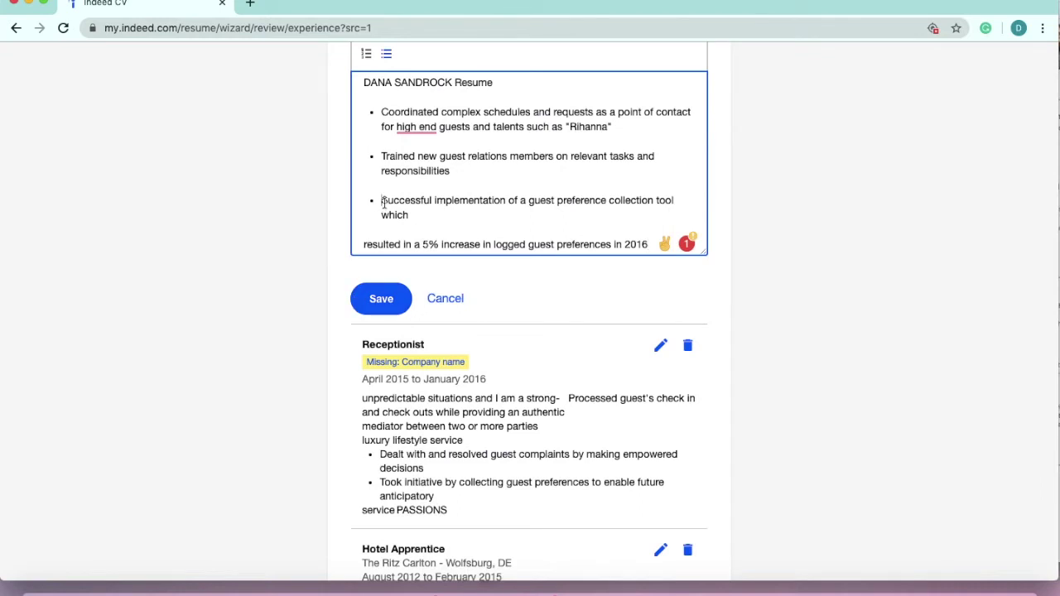
click(382, 201)
key(BackSpace)
click(383, 156)
key(BackSpace)
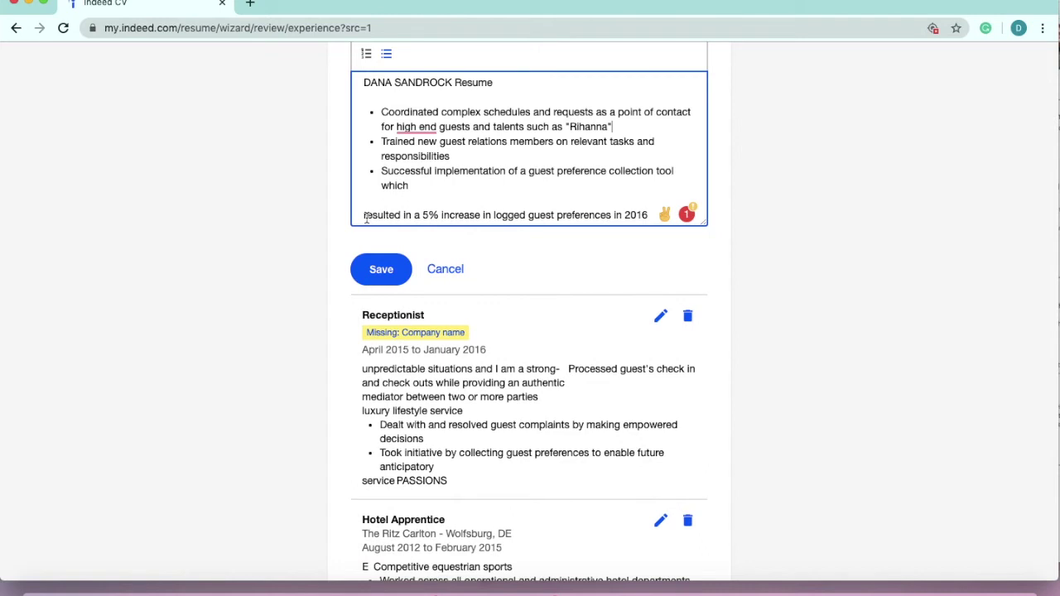
drag(365, 217, 605, 234)
click(364, 215)
key(BackSpace)
key(BackSpace)
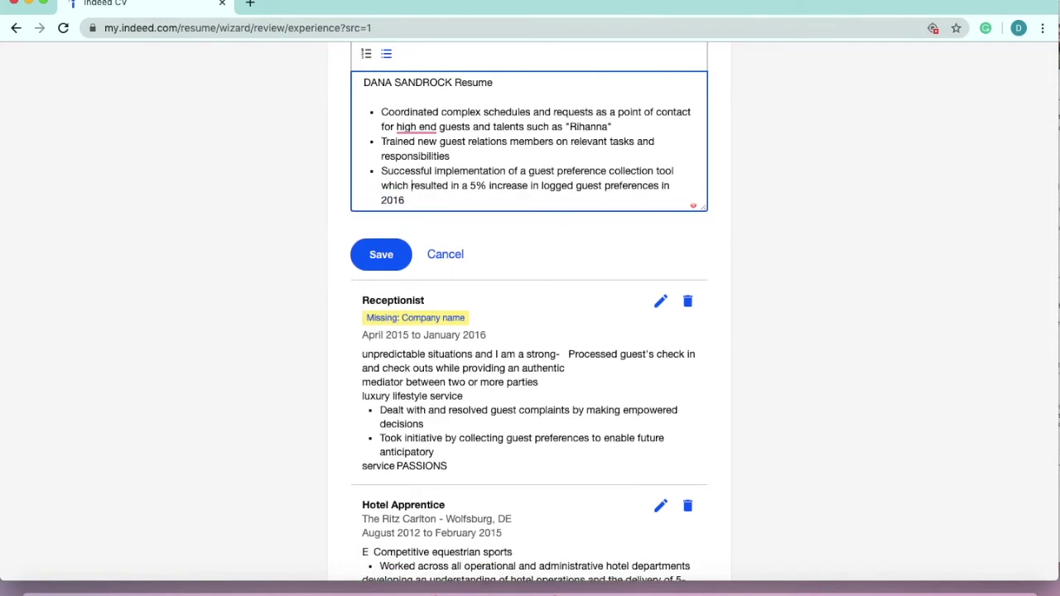
click(431, 125)
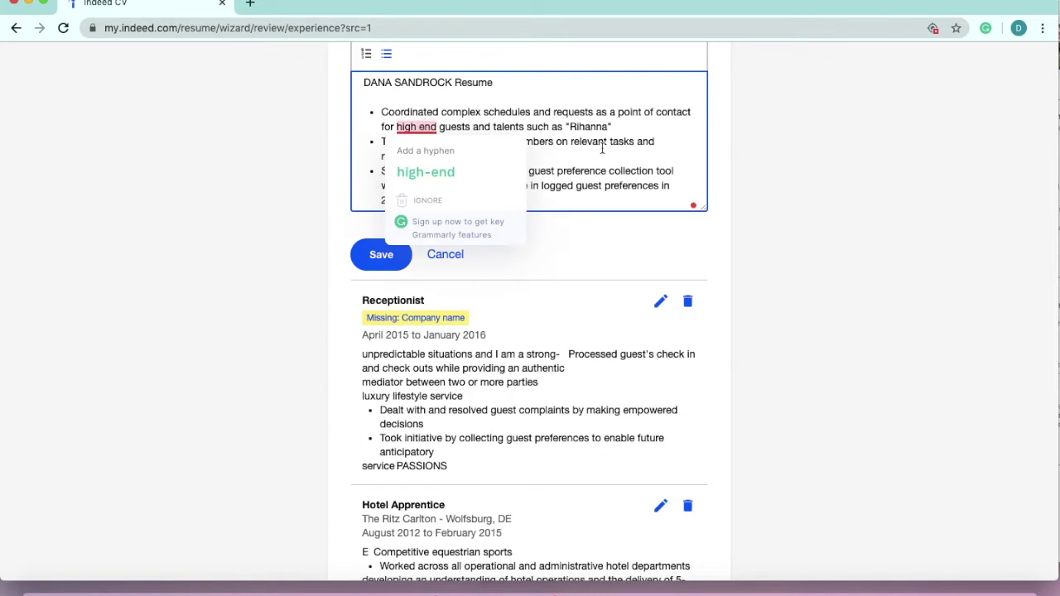
drag(521, 82, 324, 82)
key(BackSpace)
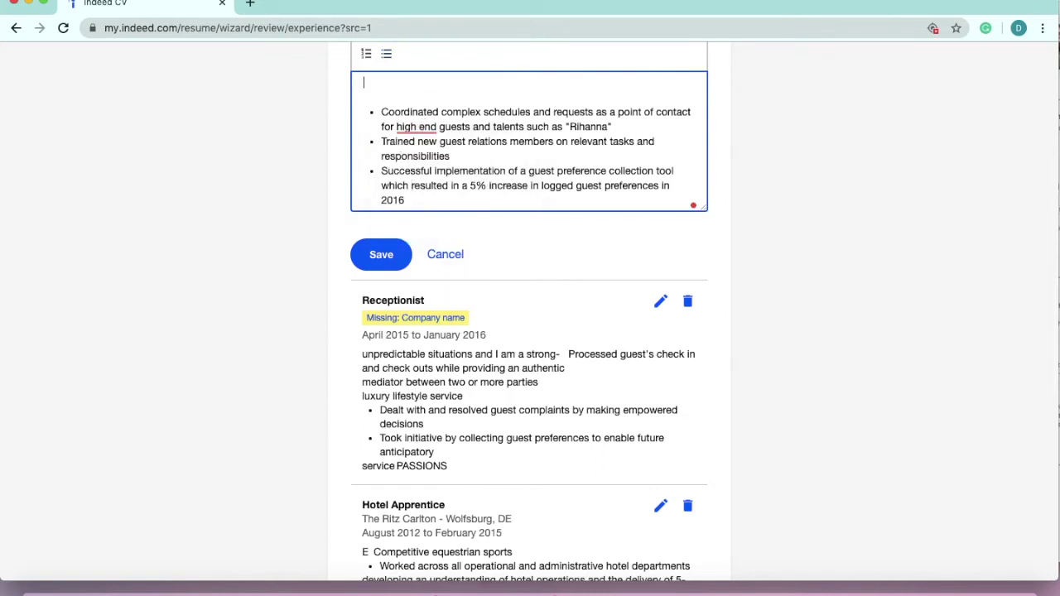
key(Delete)
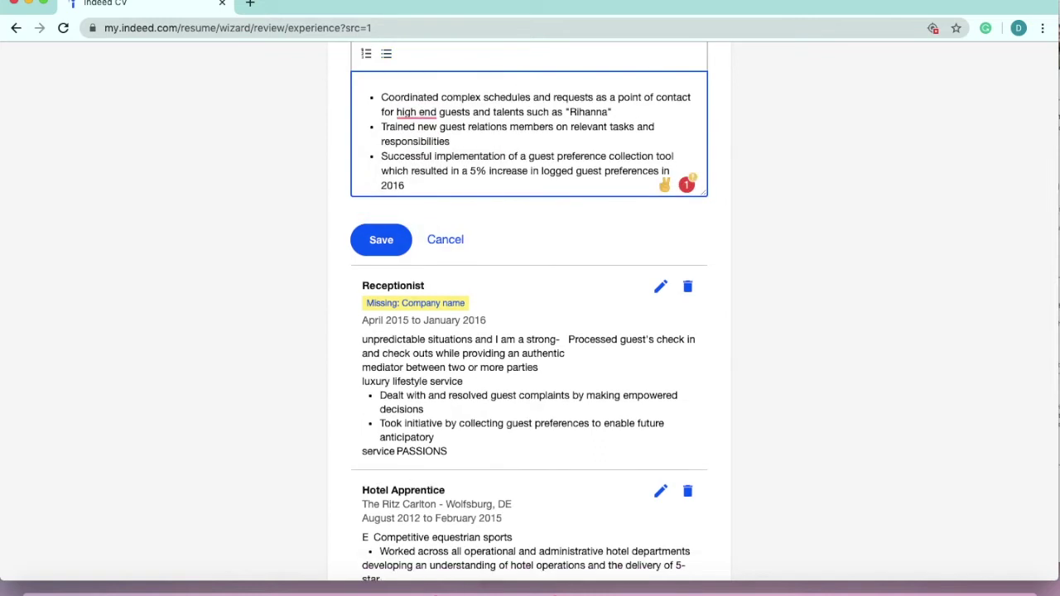
scroll(433, 111, up, 10)
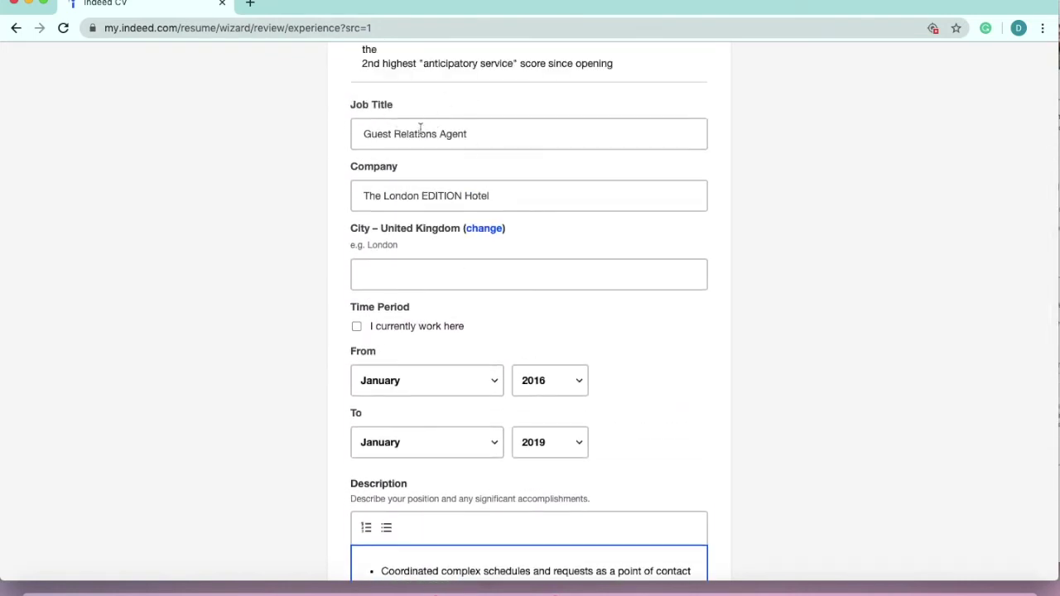
- Check the dates against the resume, set the end year to 2017, and save the entry
key(super+Tab)
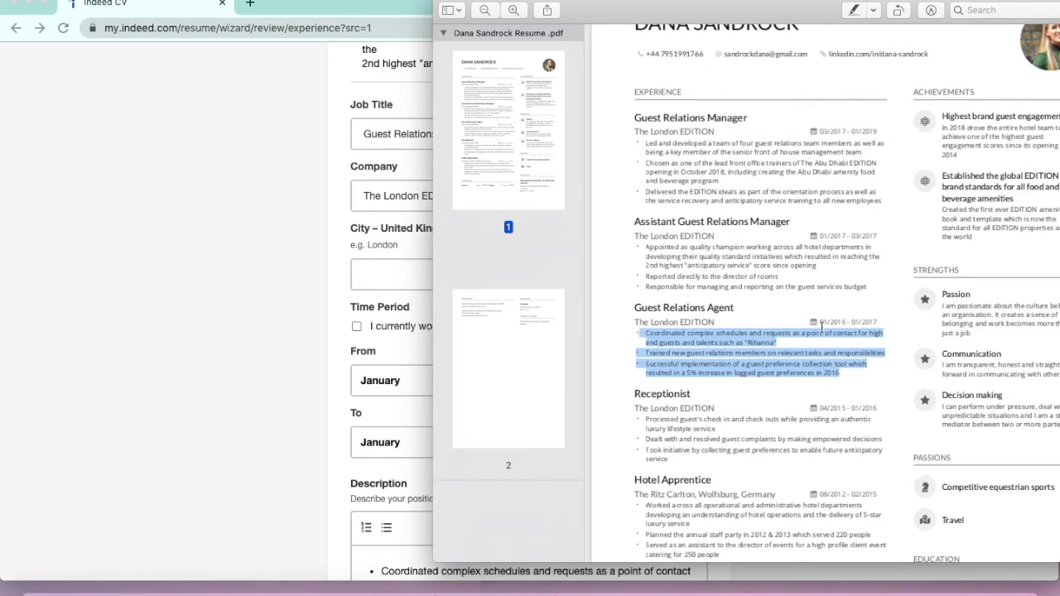
click(821, 327)
key(super+Tab)
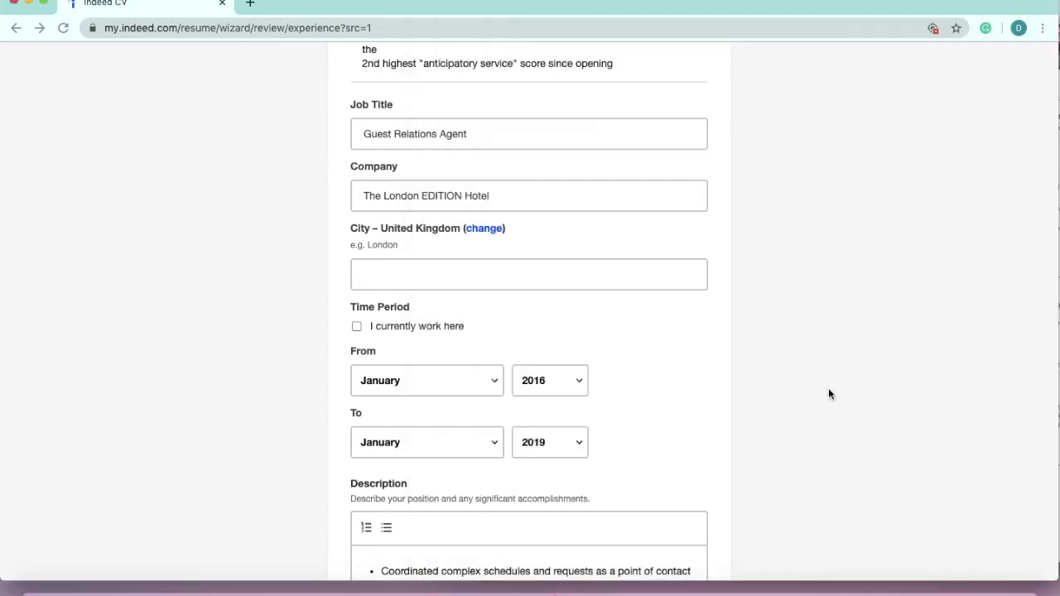
key(super+Tab)
key(super+Tab)
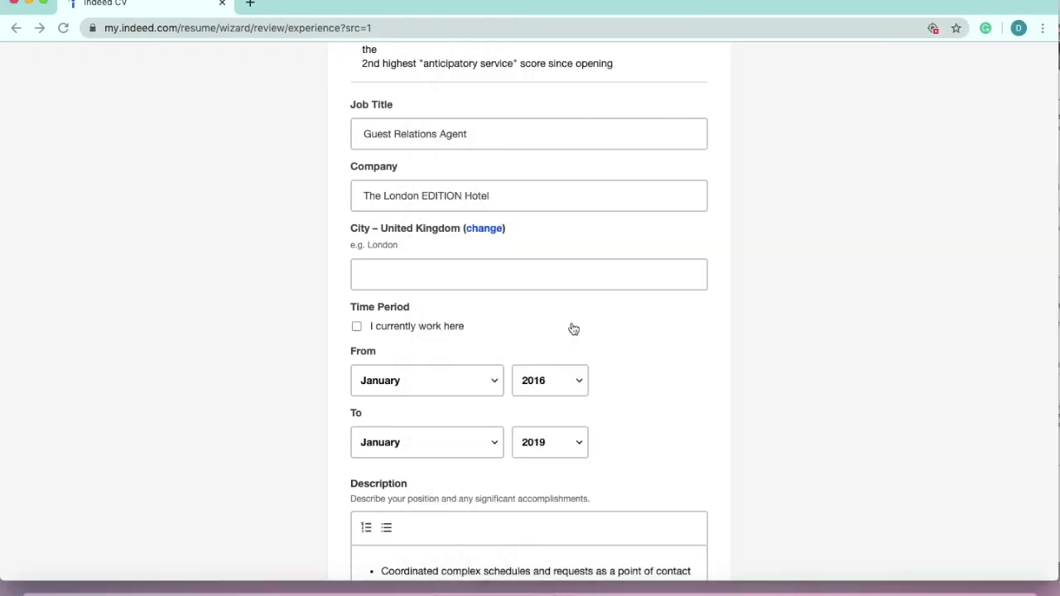
key(super+Tab)
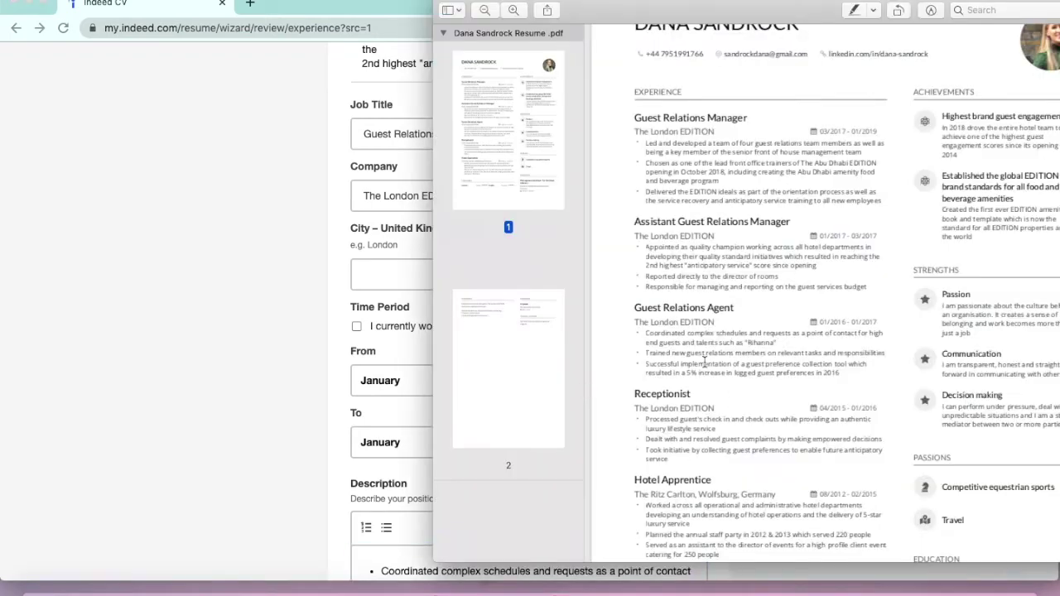
key(super+Tab)
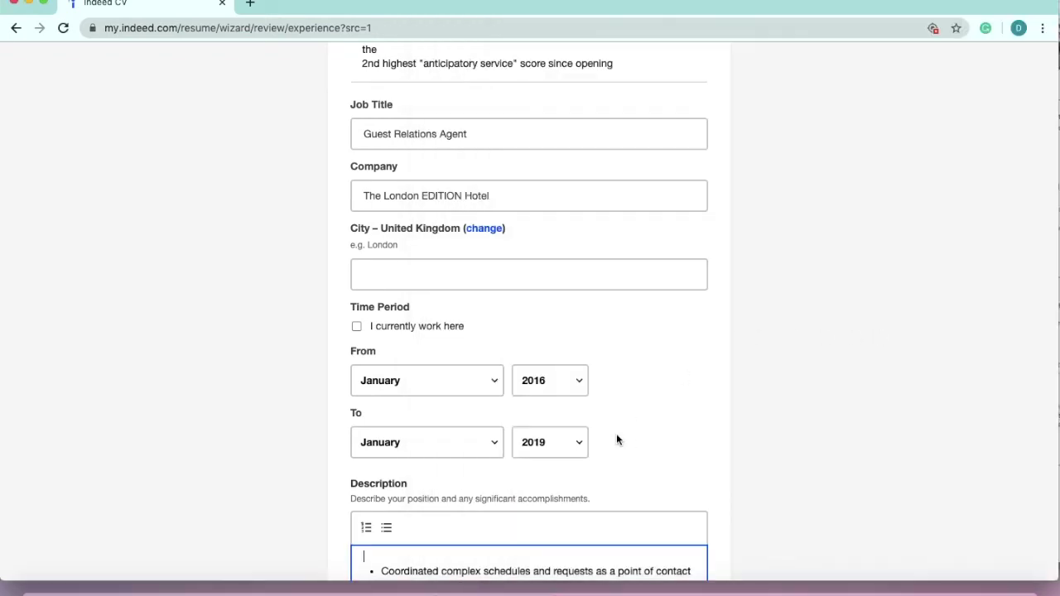
click(560, 444)
click(536, 471)
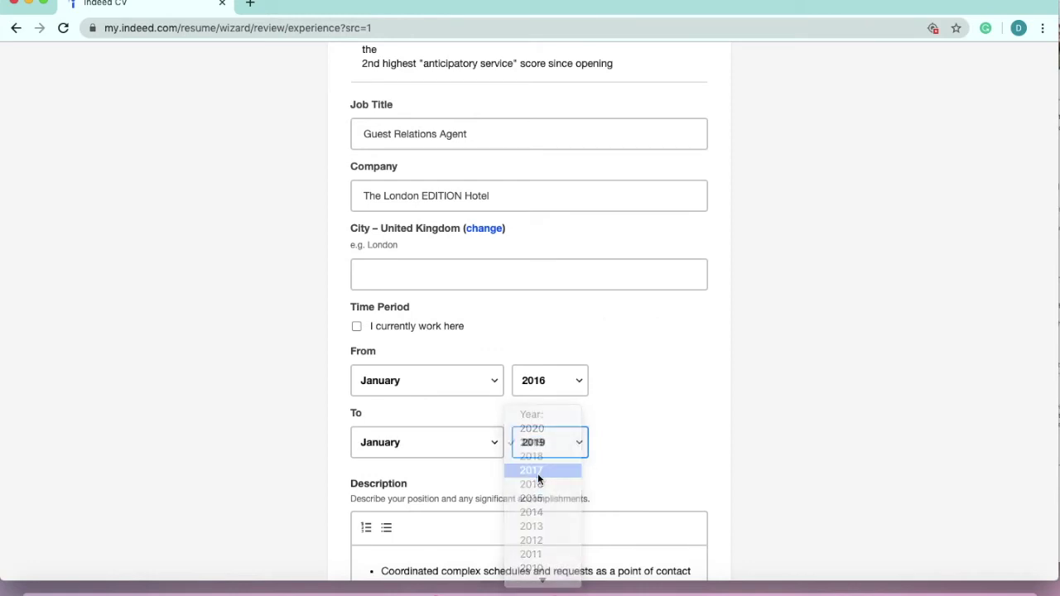
scroll(677, 470, down, 5)
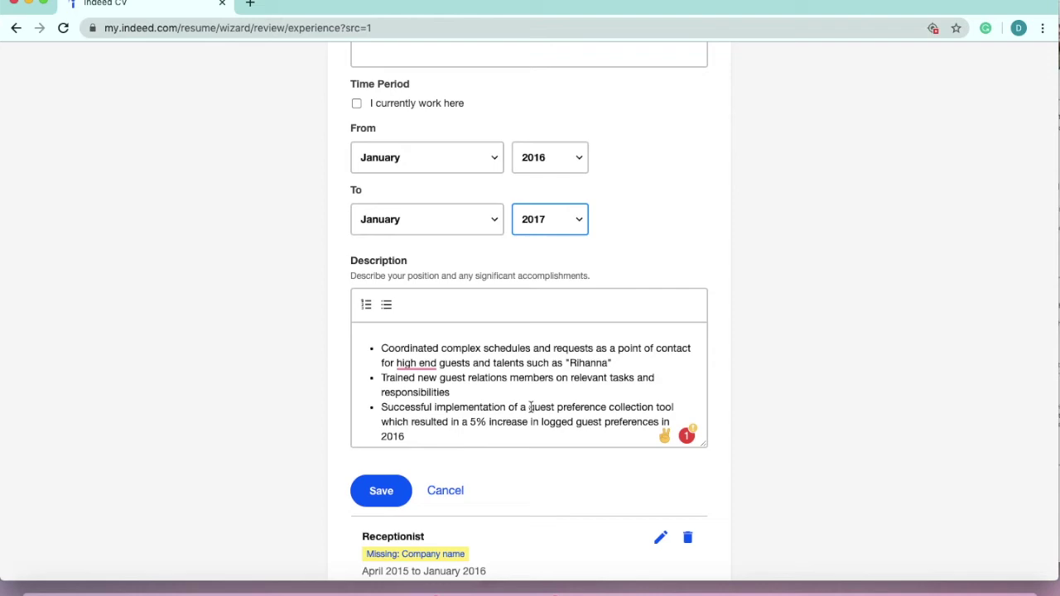
click(382, 492)
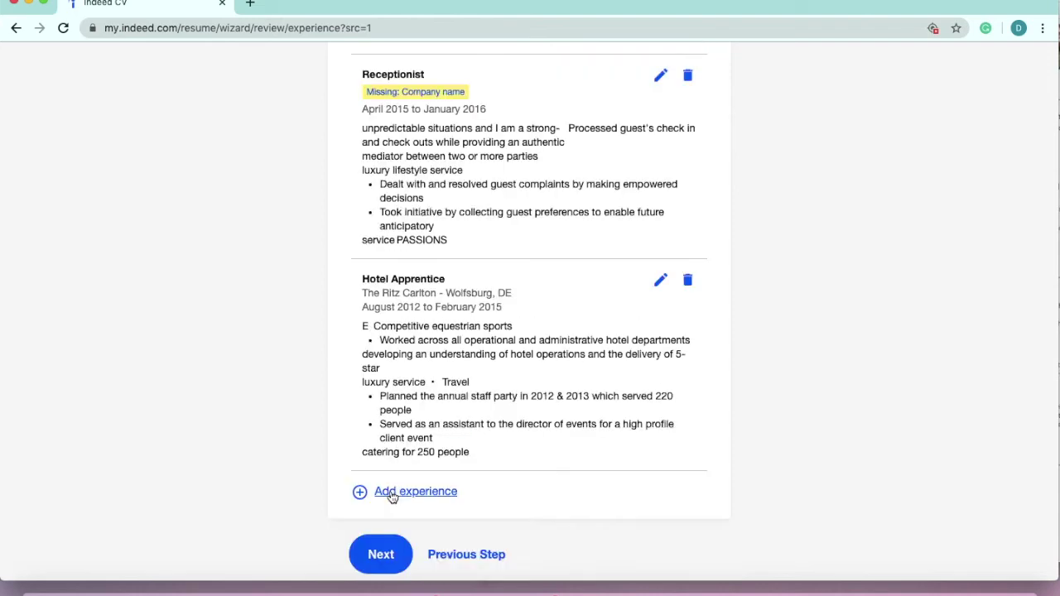
- Open the first experience entry for editing, then cancel without changes
scroll(562, 201, up, 6)
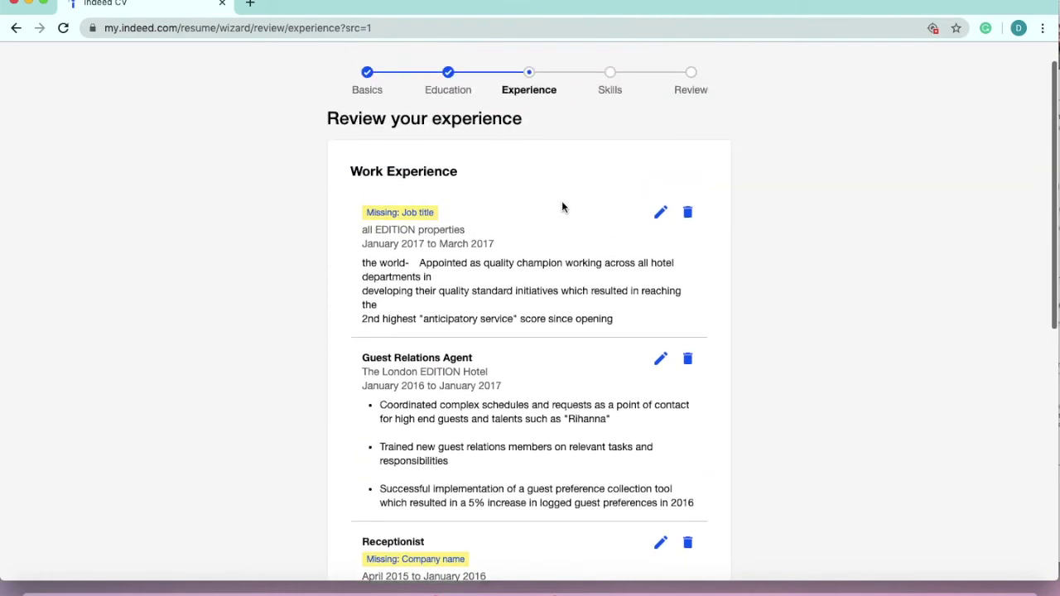
scroll(535, 274, down, 1)
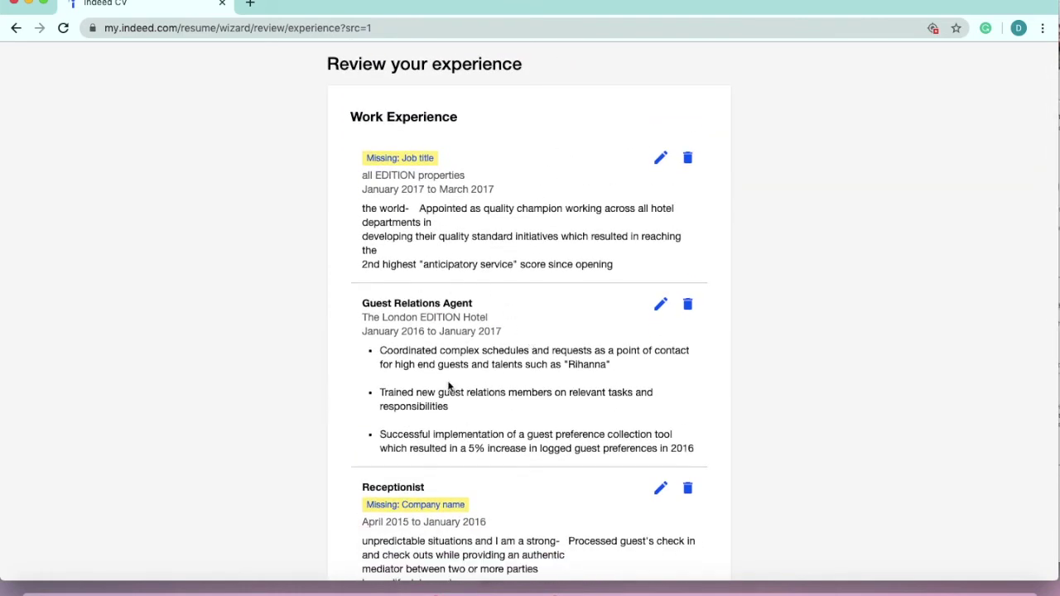
scroll(488, 514, down, 3)
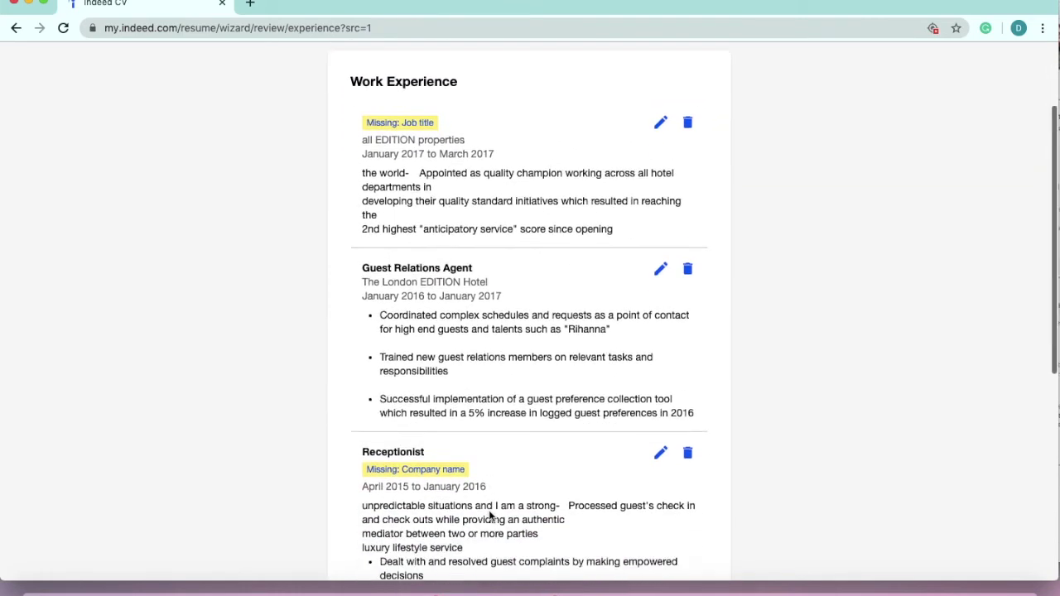
scroll(489, 510, up, 3)
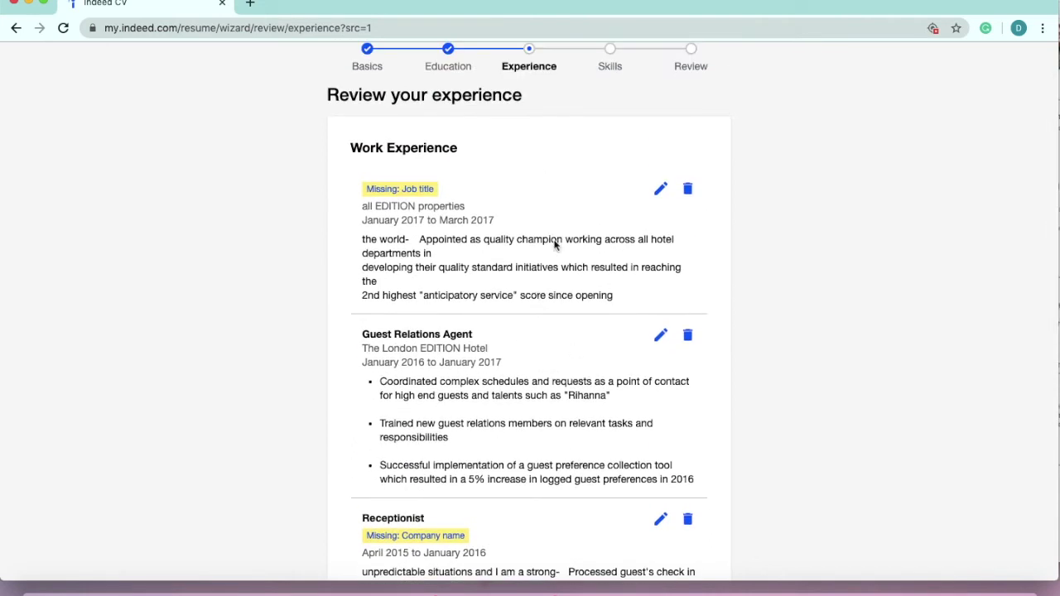
click(662, 192)
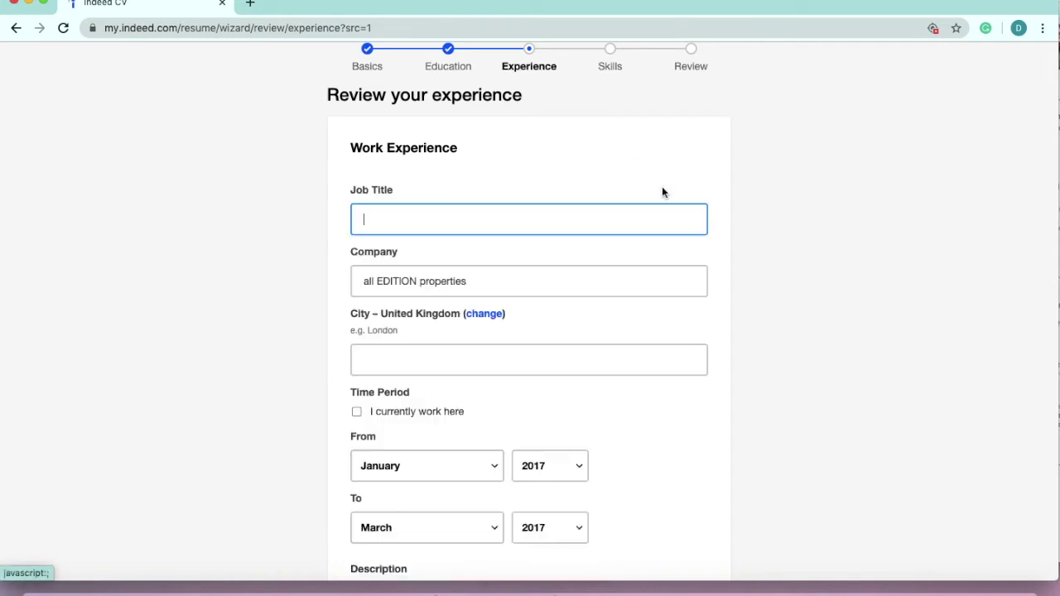
scroll(582, 386, down, 5)
scroll(582, 386, down, 1)
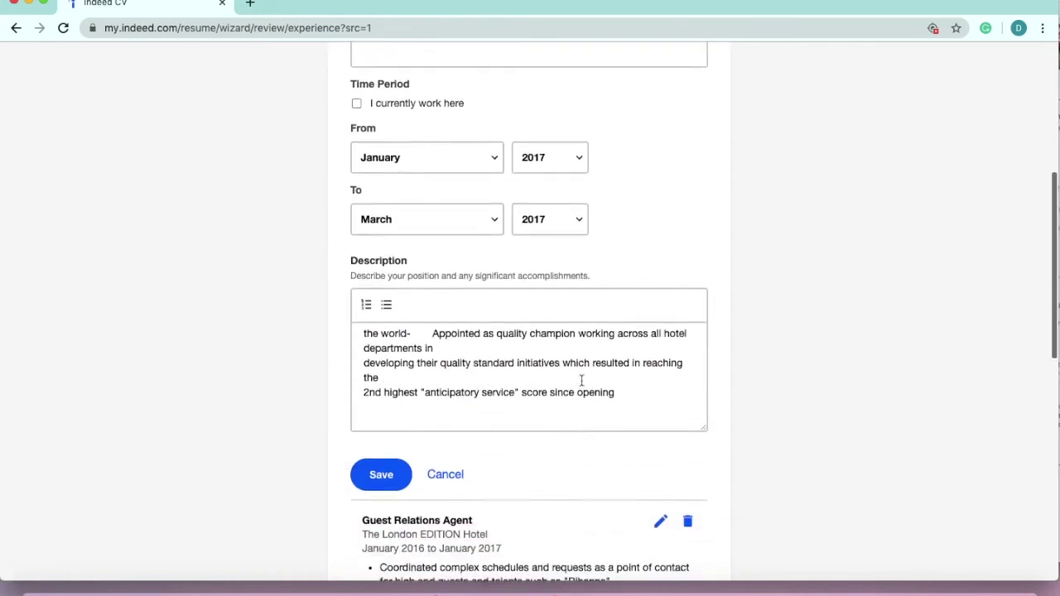
scroll(580, 379, up, 1)
click(454, 474)
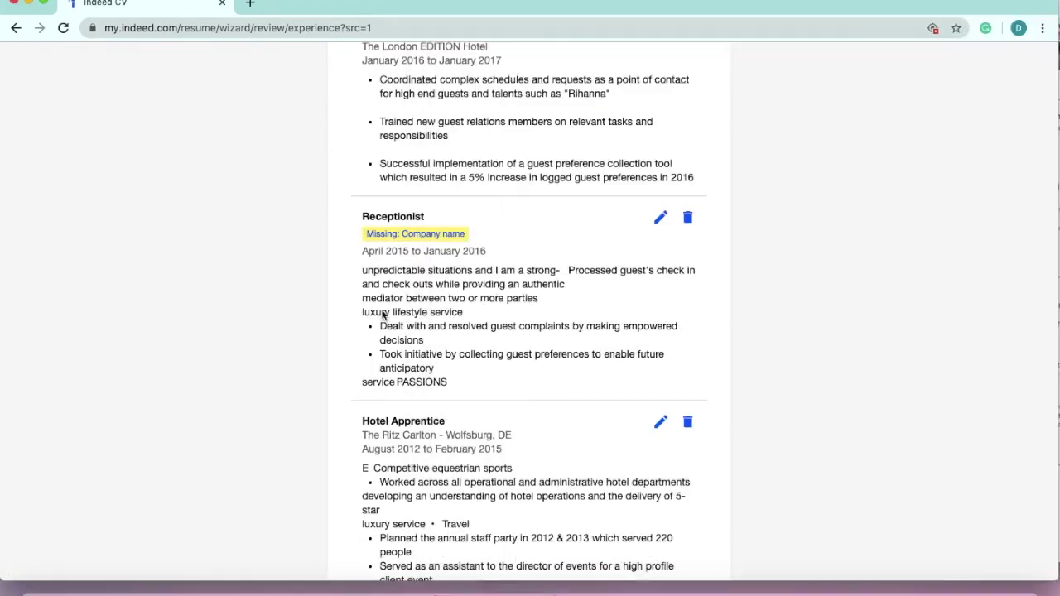
scroll(447, 475, up, 5)
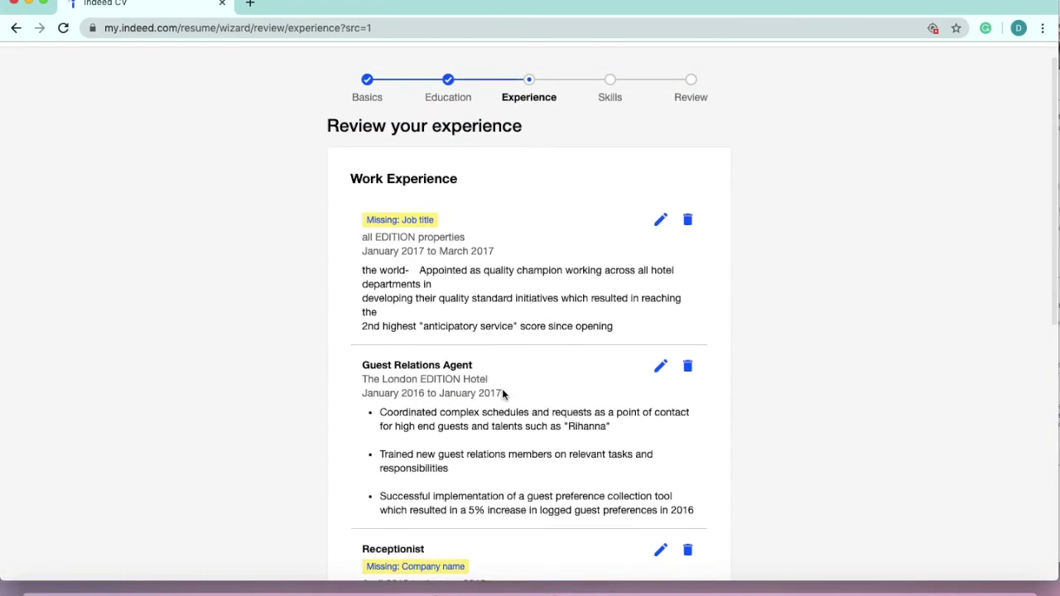
- Compare against the resume PDF, then scroll down the experience review
key(super+Tab)
scroll(751, 201, up, 2)
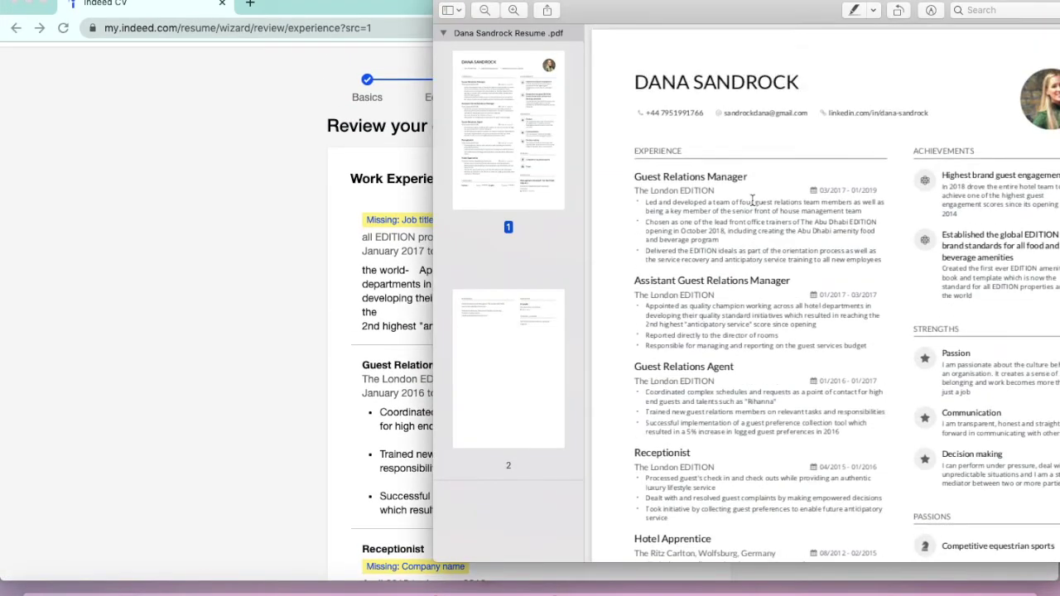
scroll(741, 157, down, 1)
key(super+Tab)
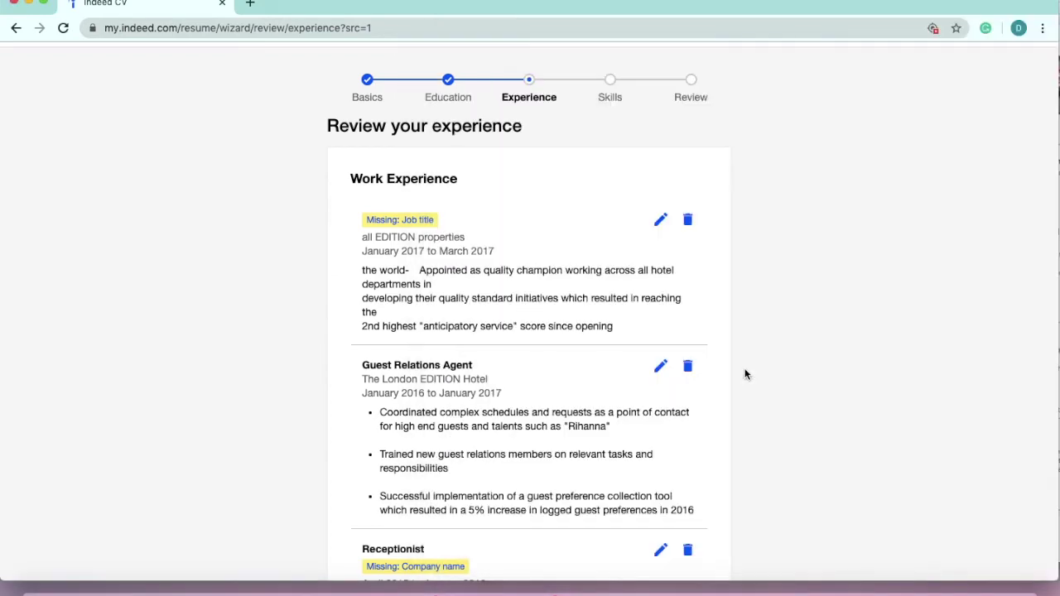
scroll(745, 375, down, 10)
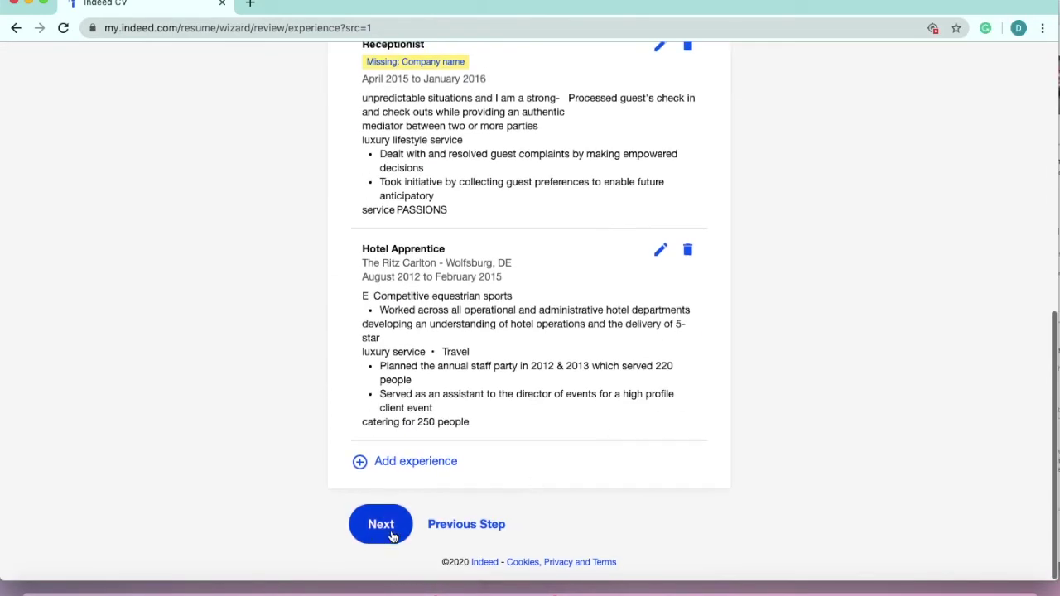
- On the Skills step, add 'Decision making' as a skill and continue to the CV review
click(365, 537)
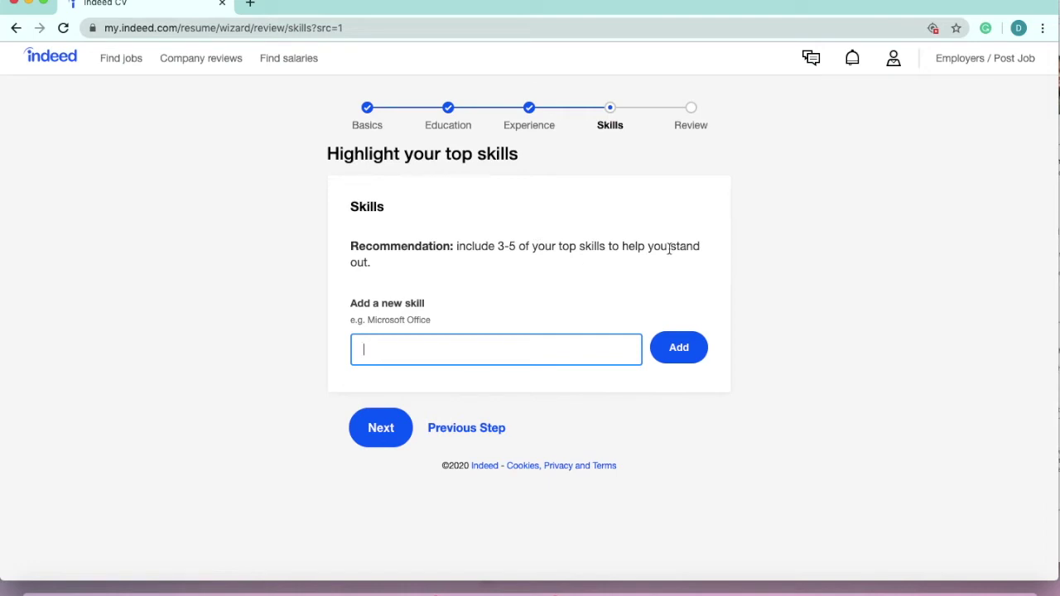
key(super+Tab)
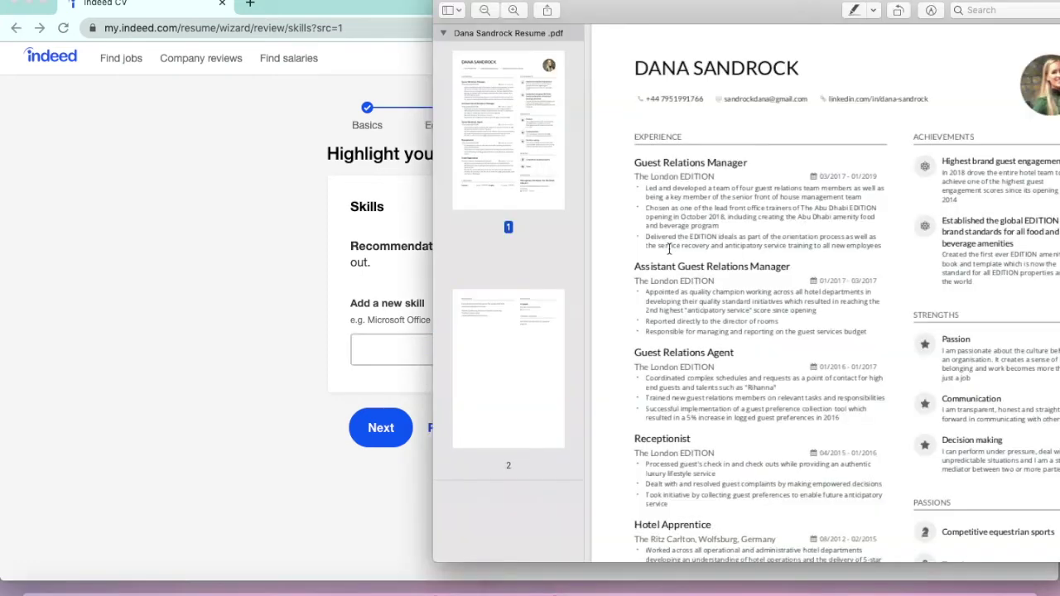
scroll(977, 277, down, 1)
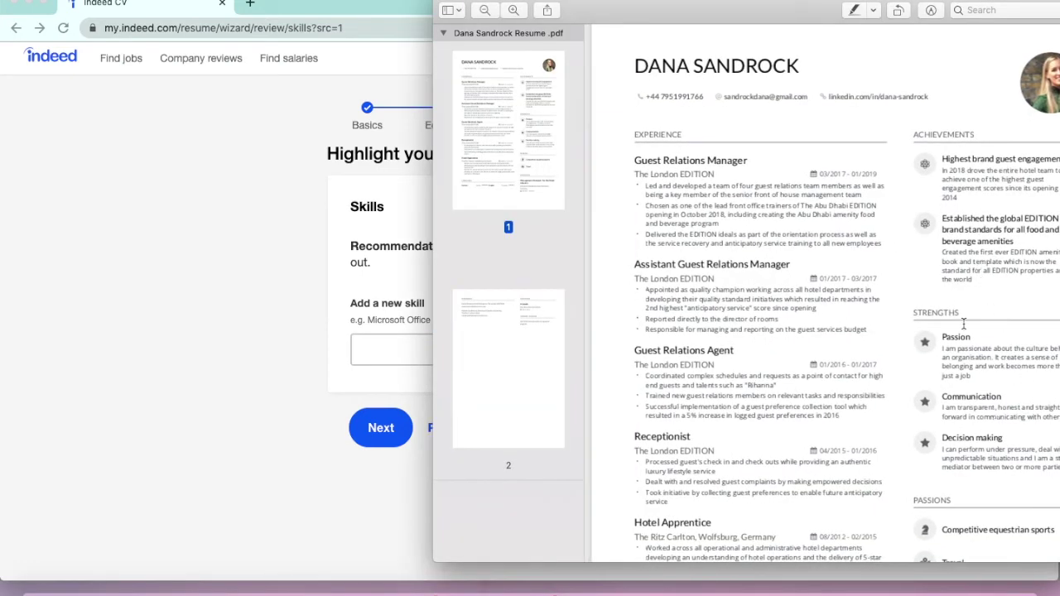
key(super+Tab)
text(De)
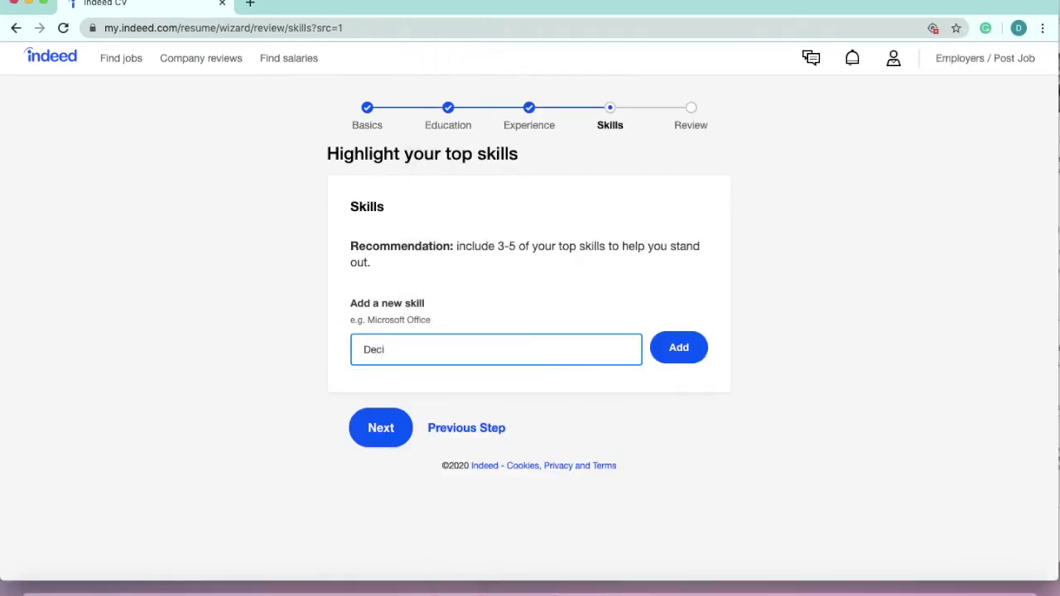
key(BackSpace)
key(BackSpace)
text(D)
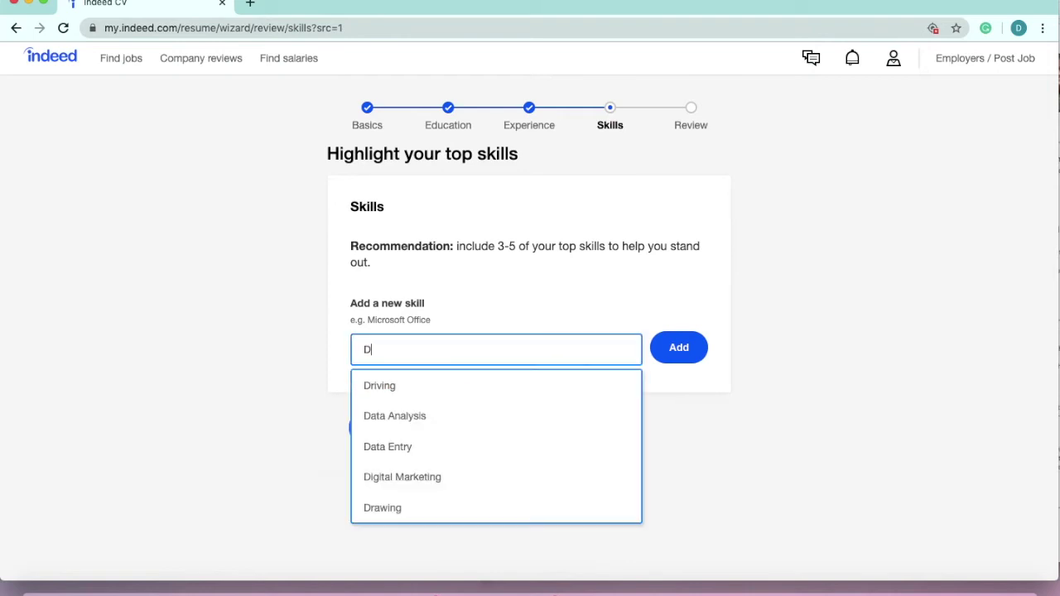
text(ecision making)
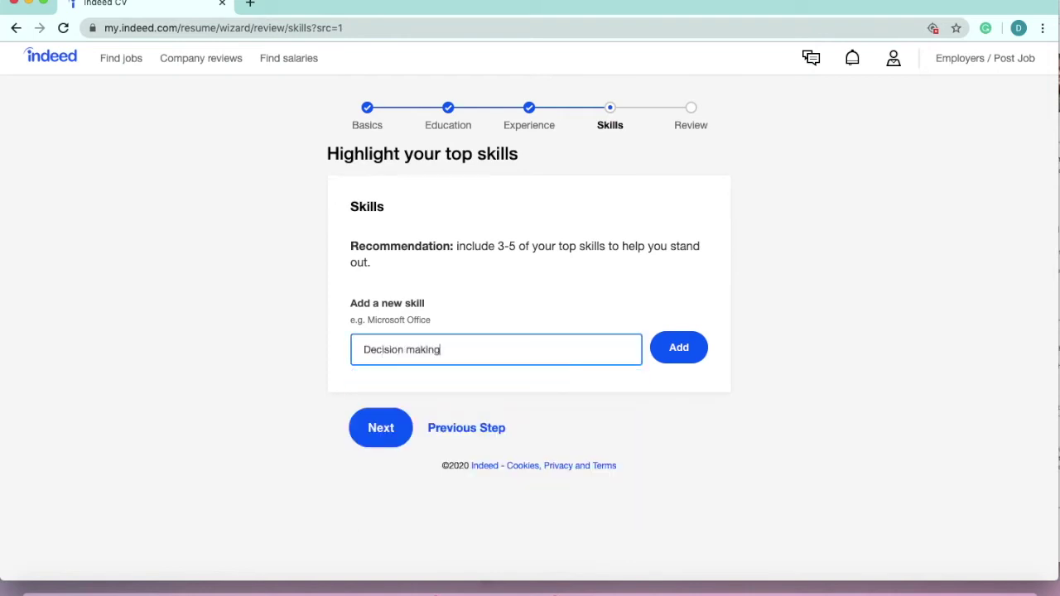
click(698, 362)
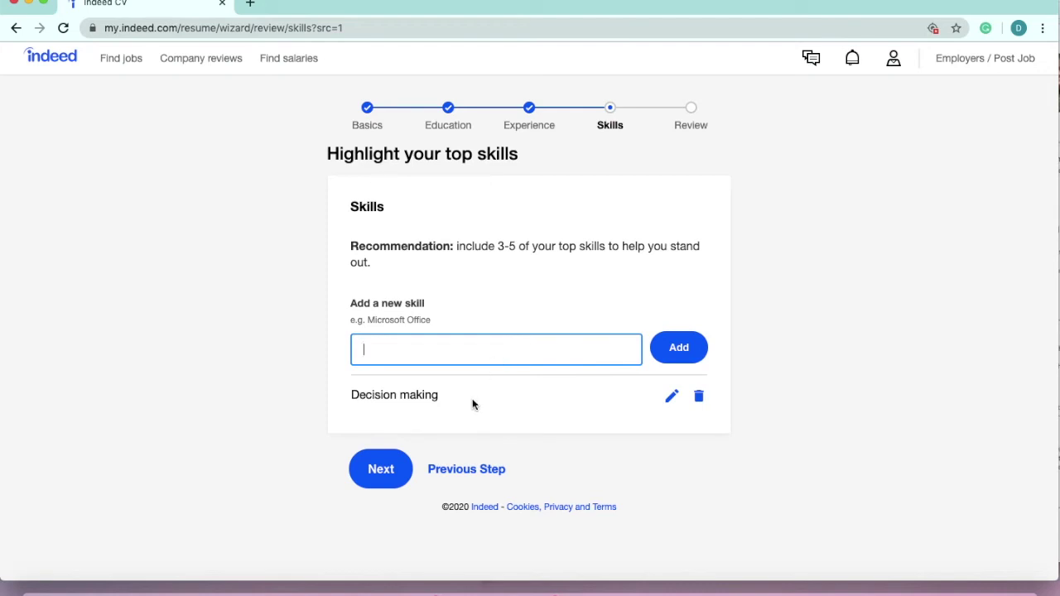
click(389, 474)
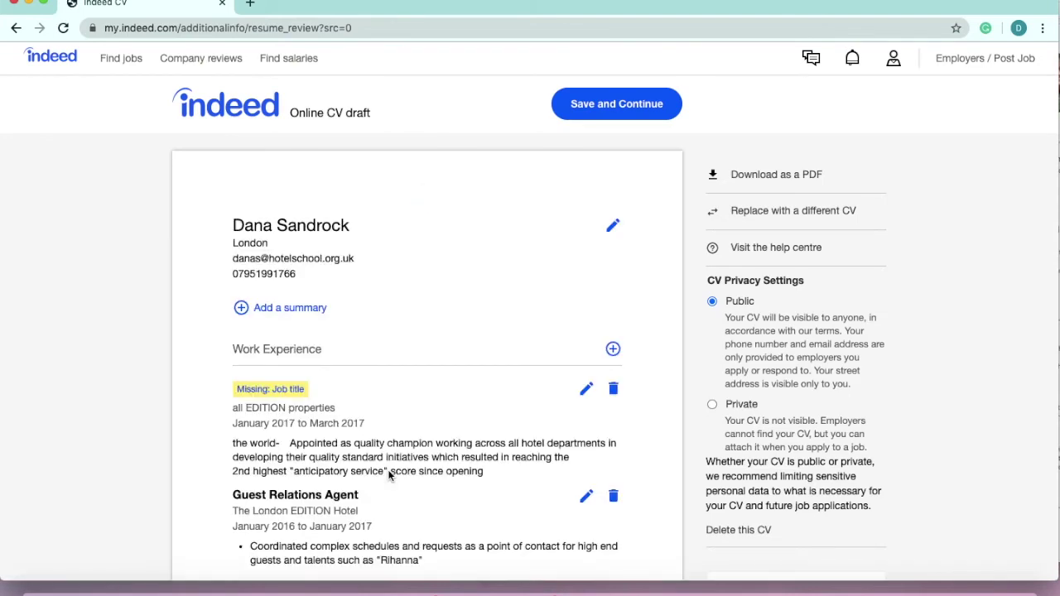
- Review the whole assembled CV draft, then save it and continue
scroll(389, 474, down, 8)
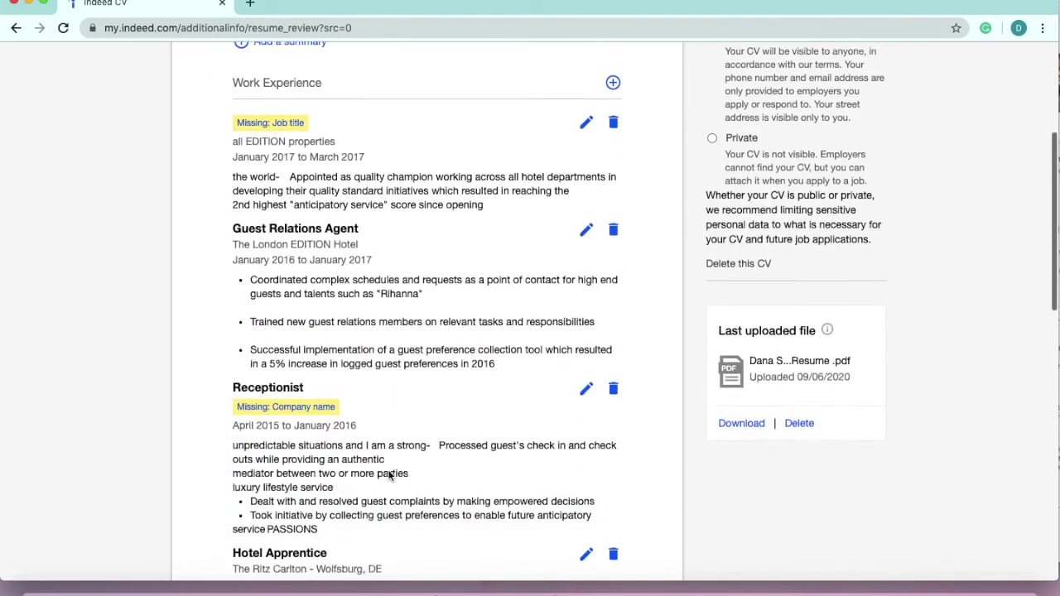
scroll(389, 475, down, 7)
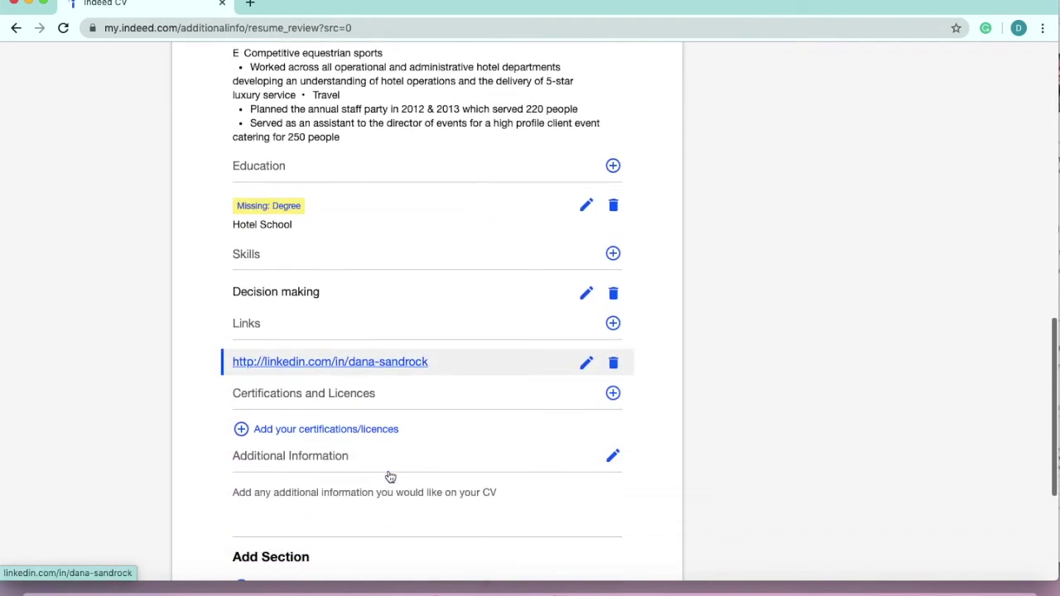
scroll(390, 477, up, 9)
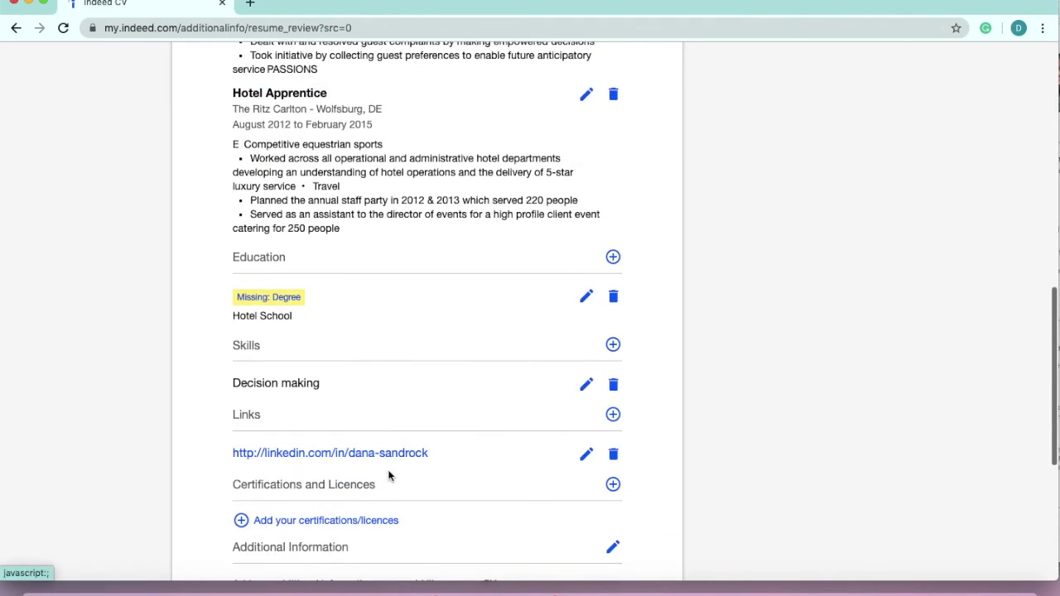
scroll(390, 477, up, 4)
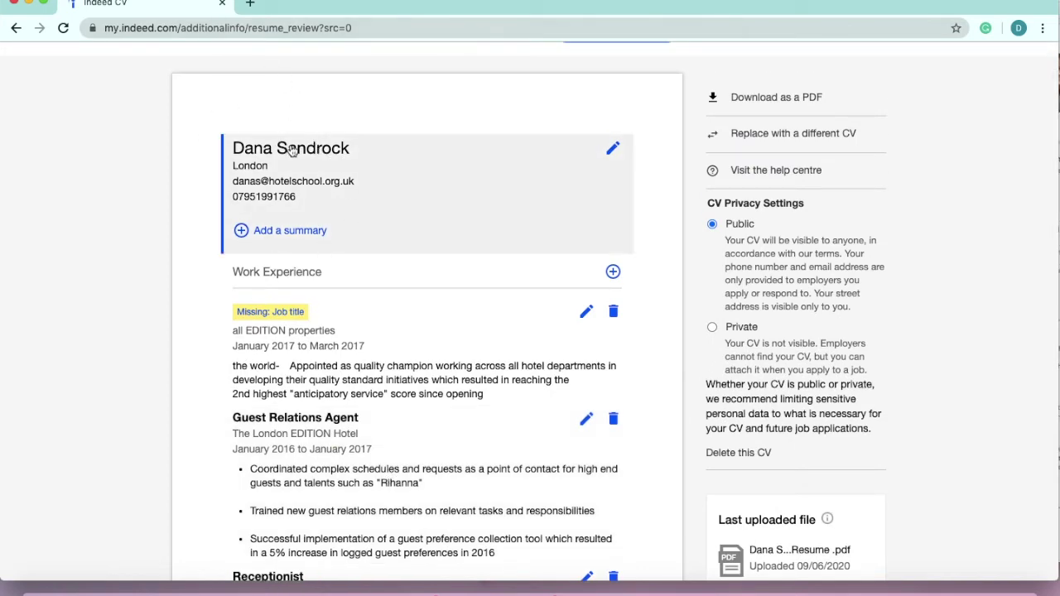
scroll(345, 218, down, 3)
scroll(346, 218, down, 3)
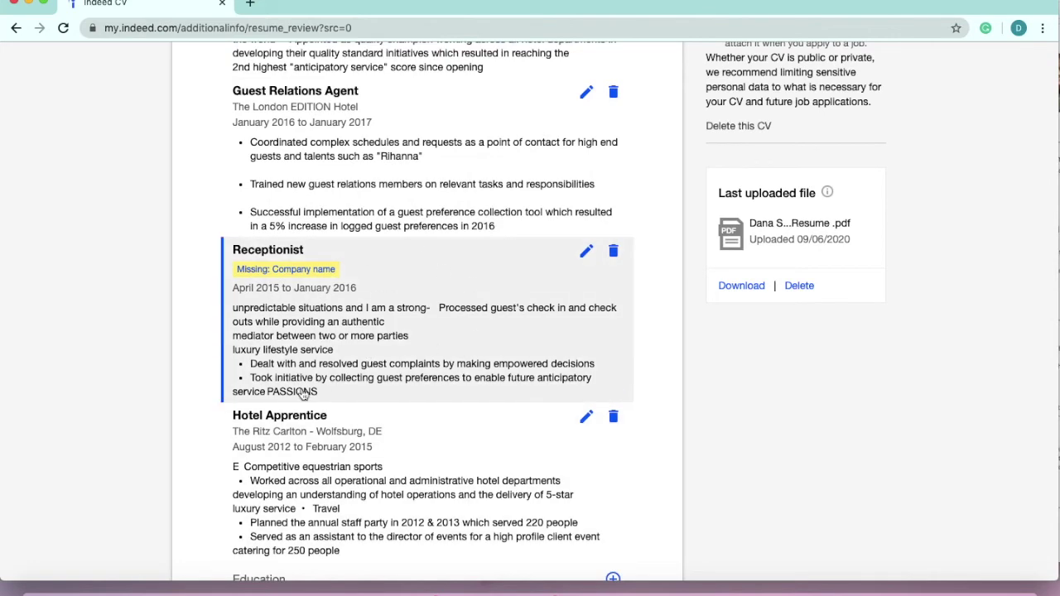
scroll(419, 328, down, 4)
scroll(420, 329, down, 4)
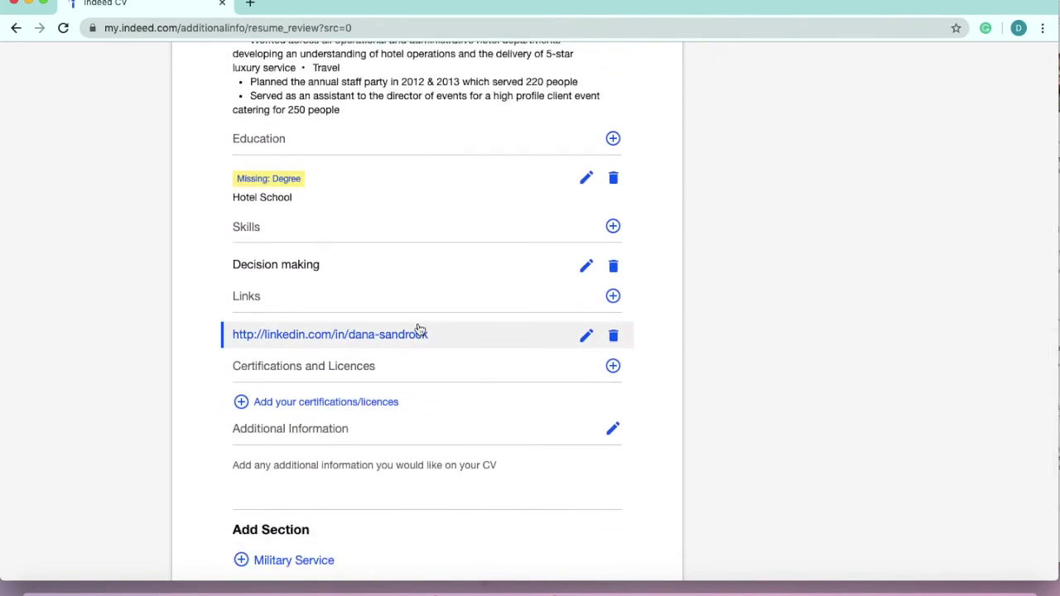
scroll(420, 330, up, 10)
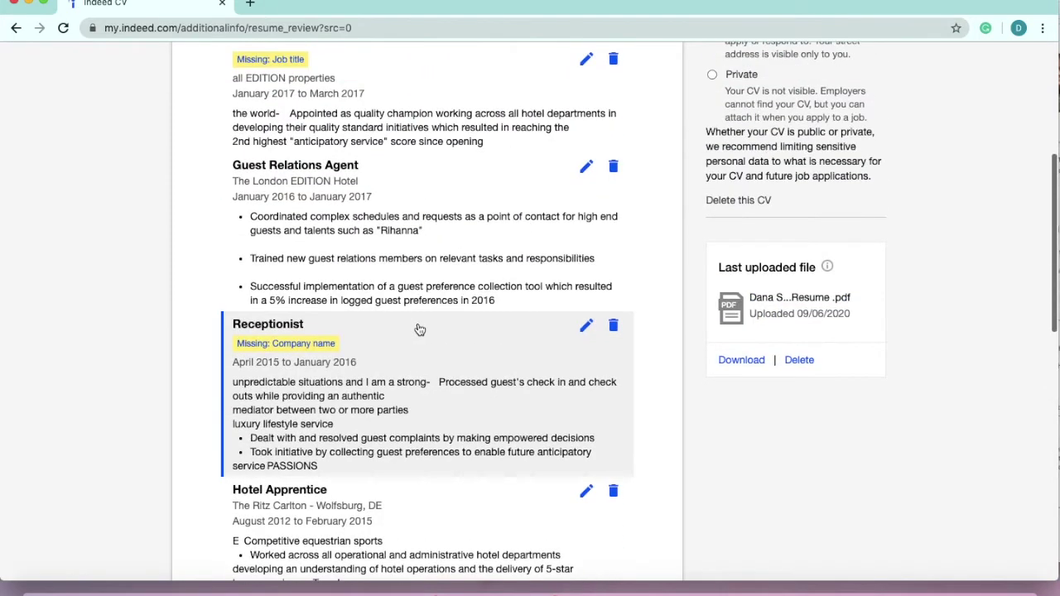
scroll(367, 267, down, 8)
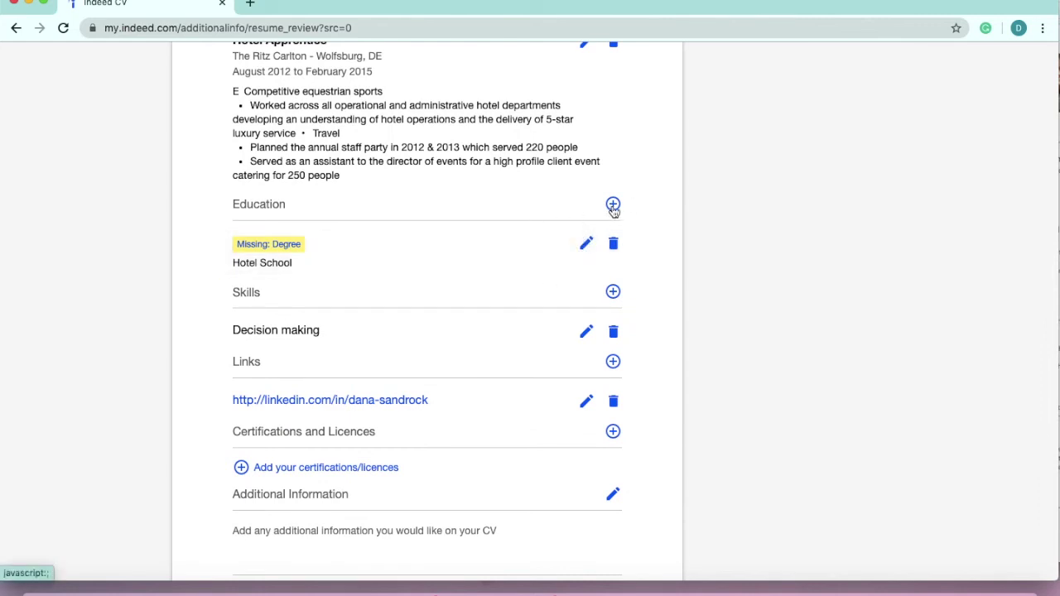
scroll(544, 331, down, 2)
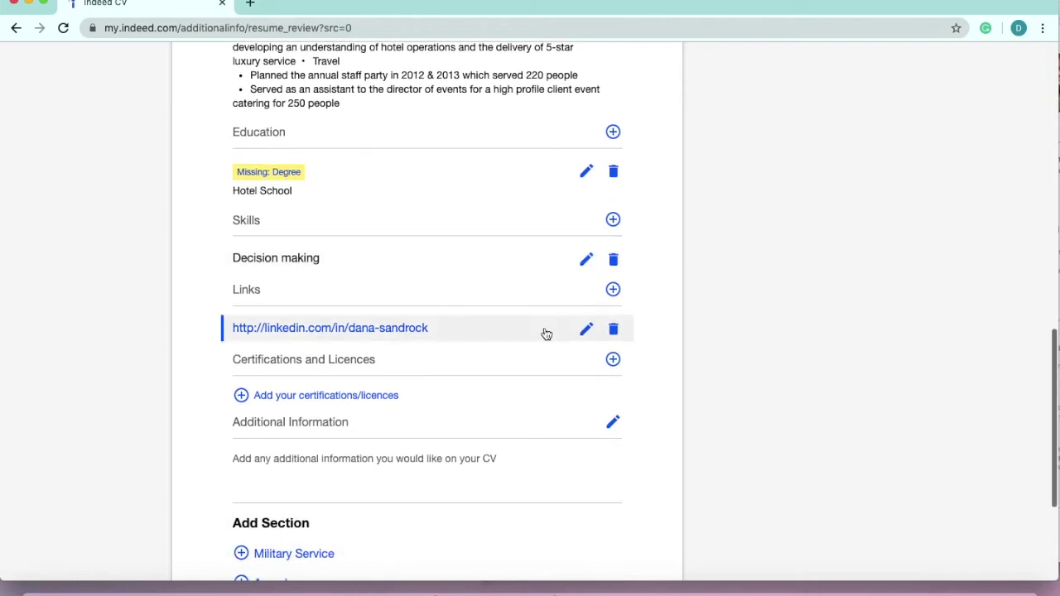
scroll(546, 333, down, 3)
scroll(547, 334, down, 2)
scroll(473, 473, up, 15)
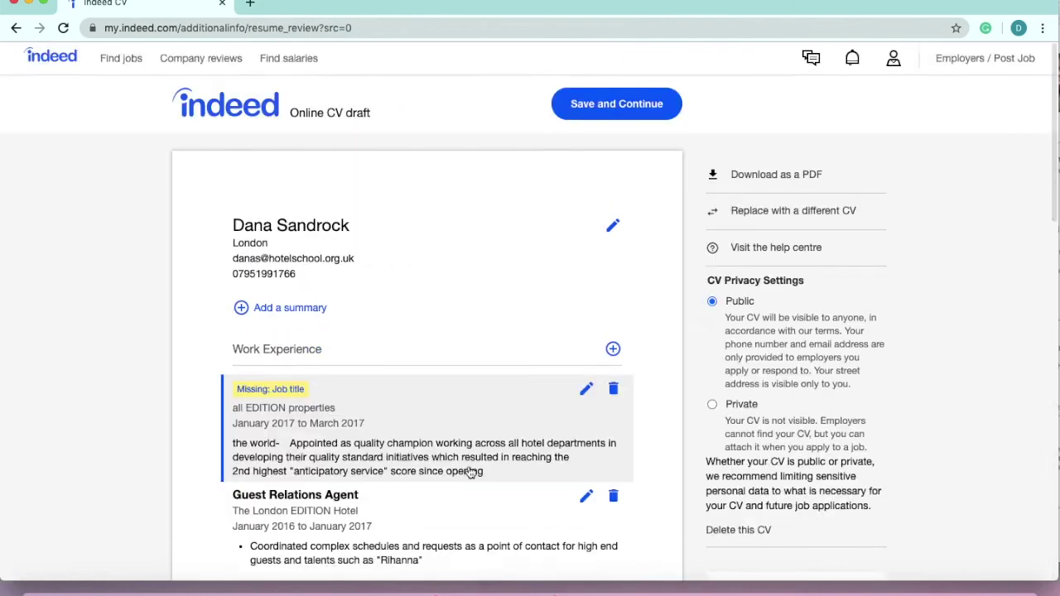
scroll(510, 265, up, 1)
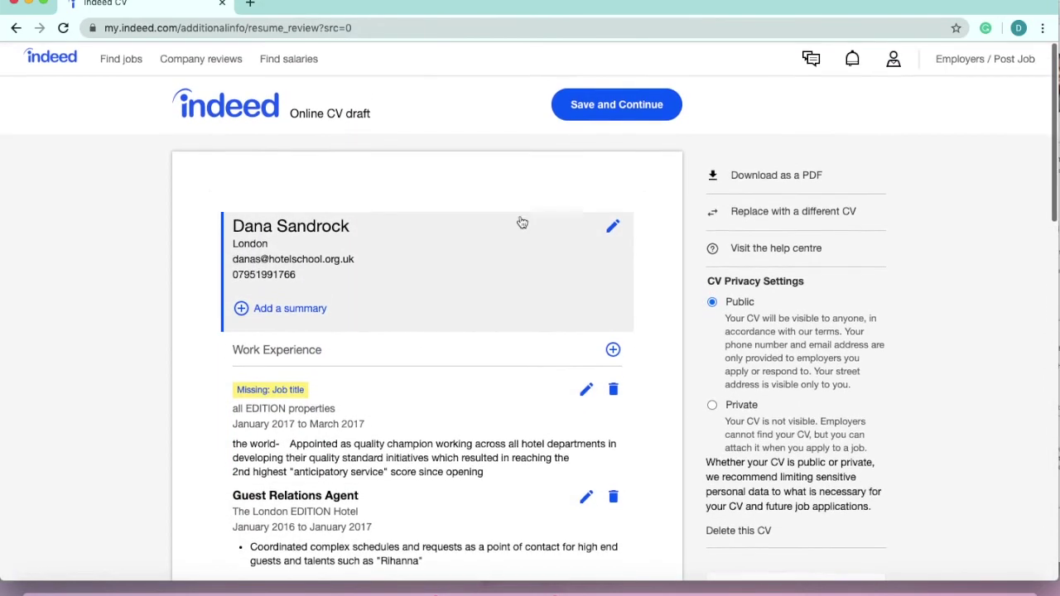
click(617, 110)
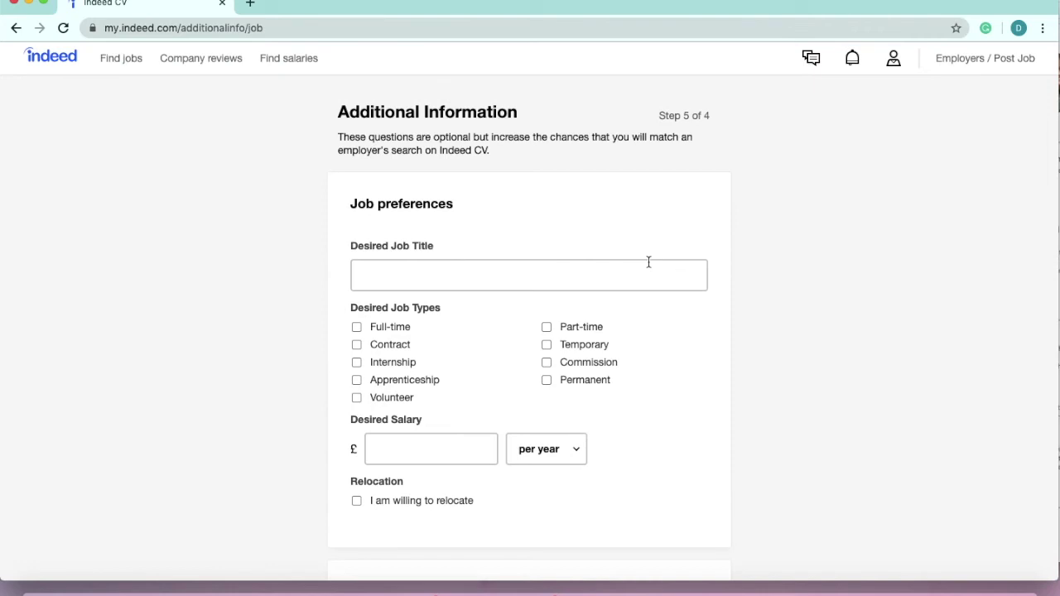
- Choose Customer Service Advisor as the desired job title and add Temporary as a job type
click(577, 284)
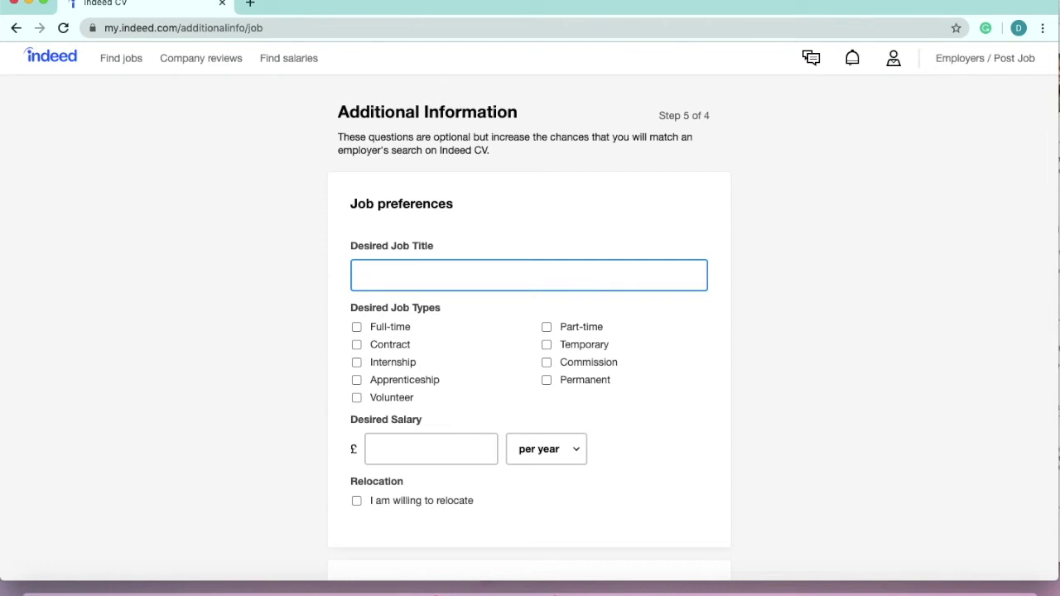
text(Cus)
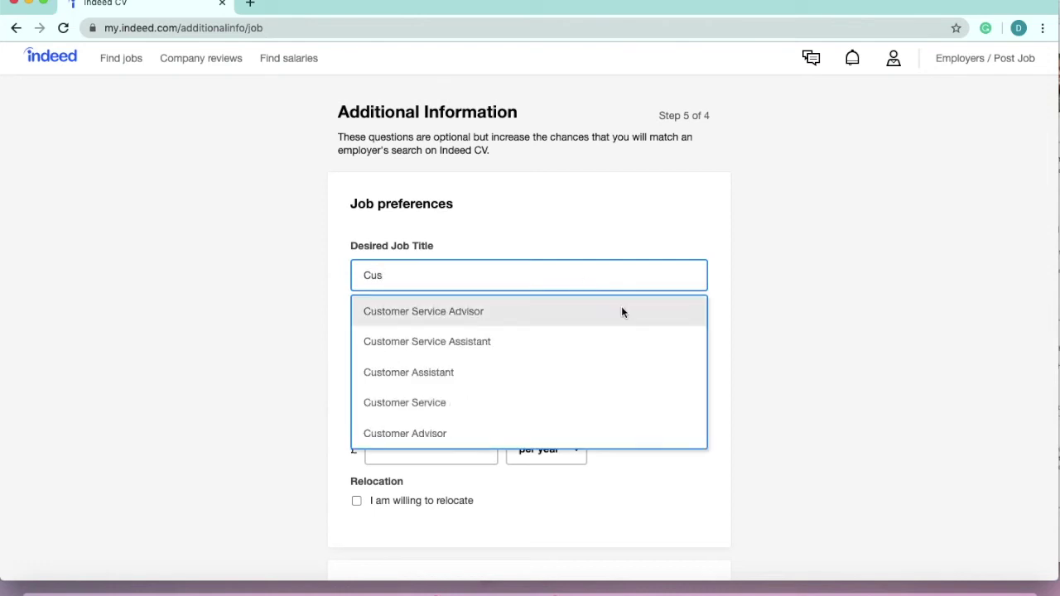
click(623, 311)
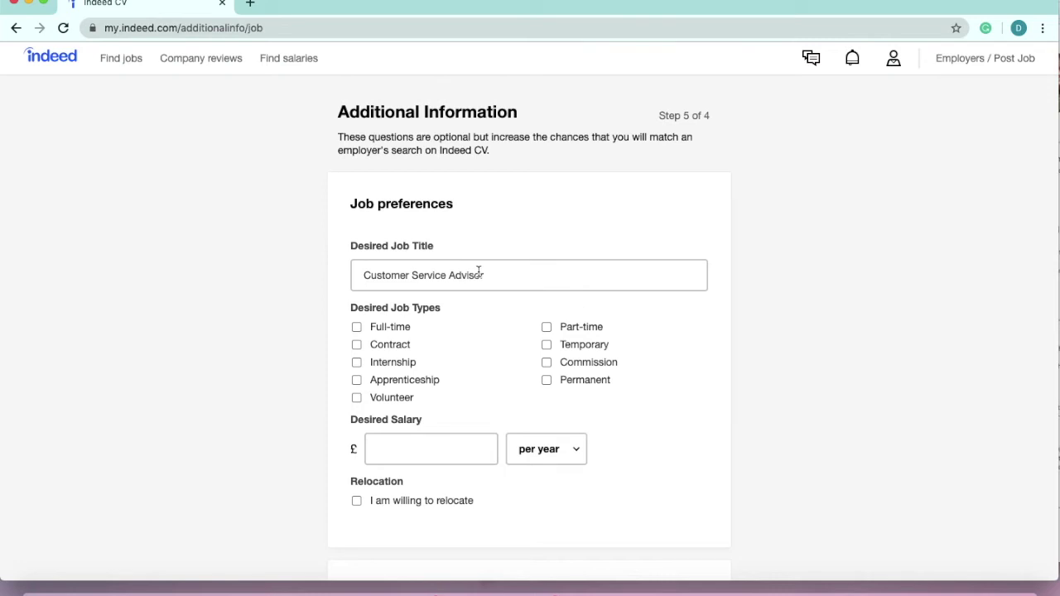
click(586, 346)
scroll(502, 407, down, 1)
- Set the desired salary to £9.00 per hour
click(457, 447)
click(556, 447)
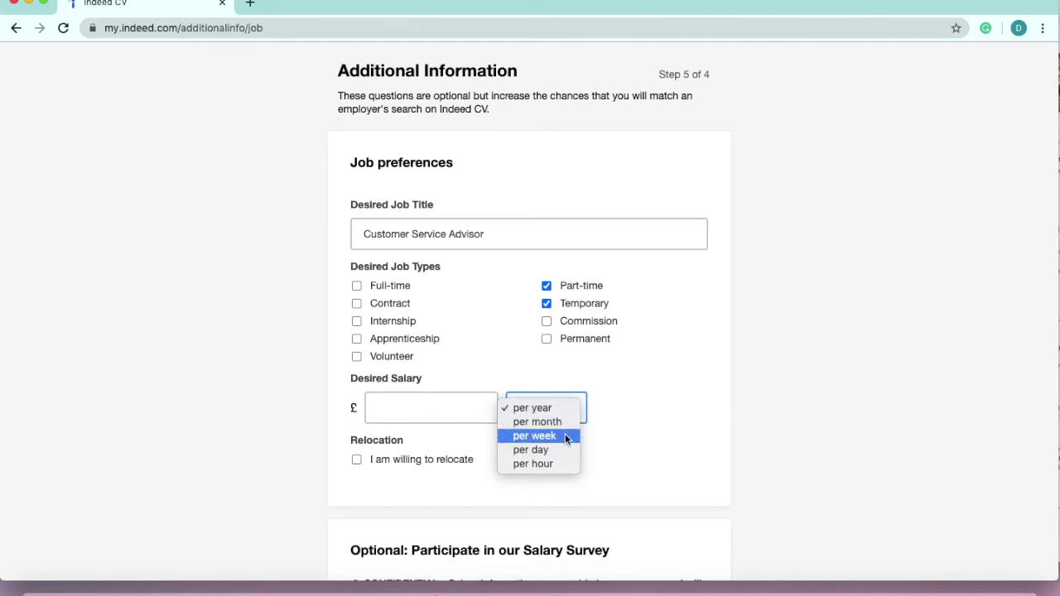
click(539, 467)
click(439, 407)
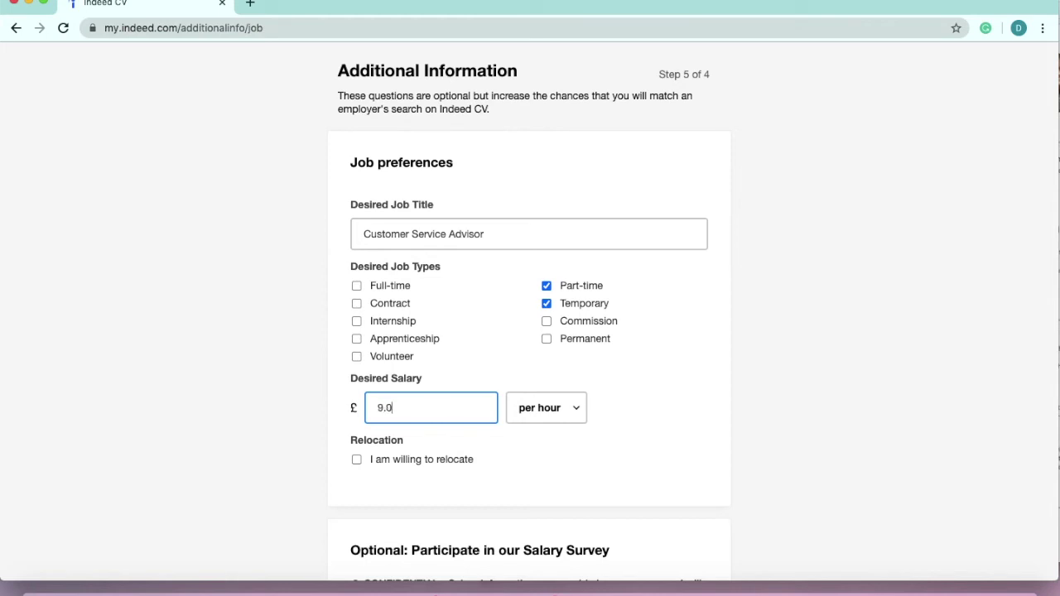
- Leave willingness to relocate unticked and submit the job preferences
click(525, 458)
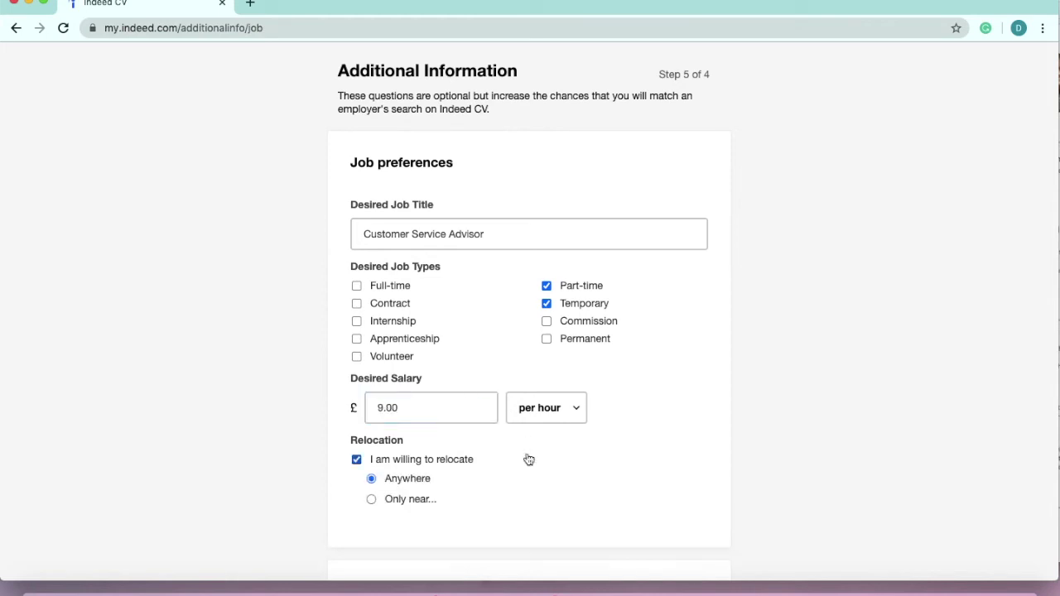
click(461, 463)
scroll(460, 463, down, 1)
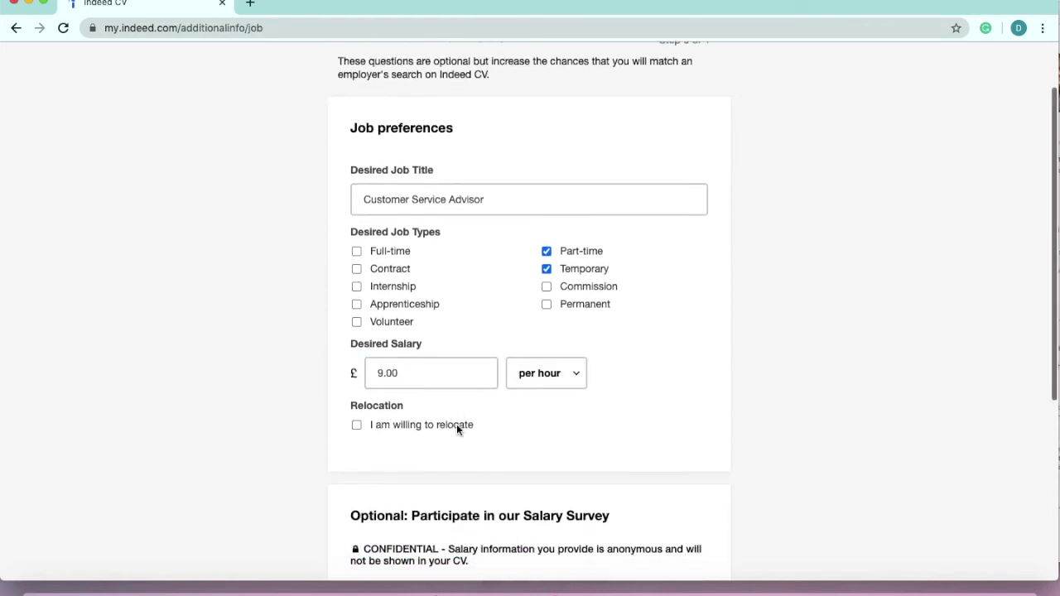
click(391, 433)
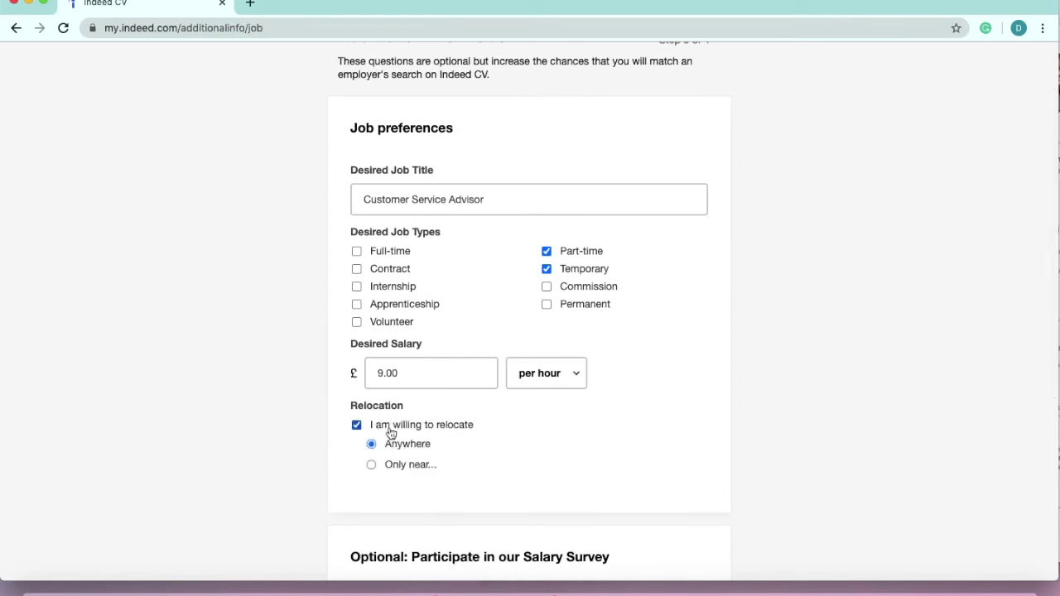
click(391, 433)
scroll(390, 431, down, 3)
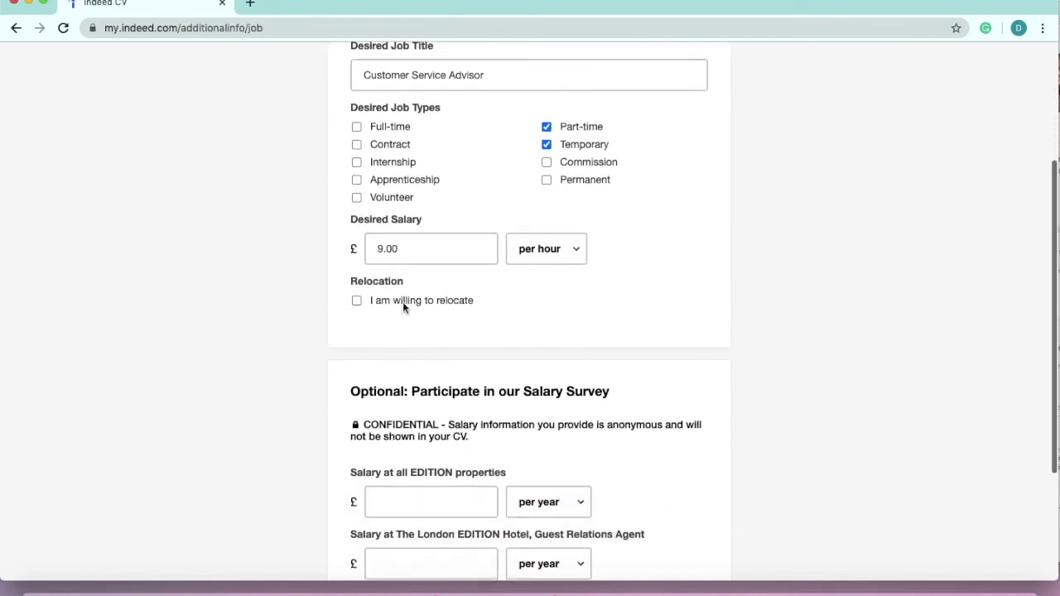
scroll(361, 292, down, 3)
scroll(362, 293, down, 1)
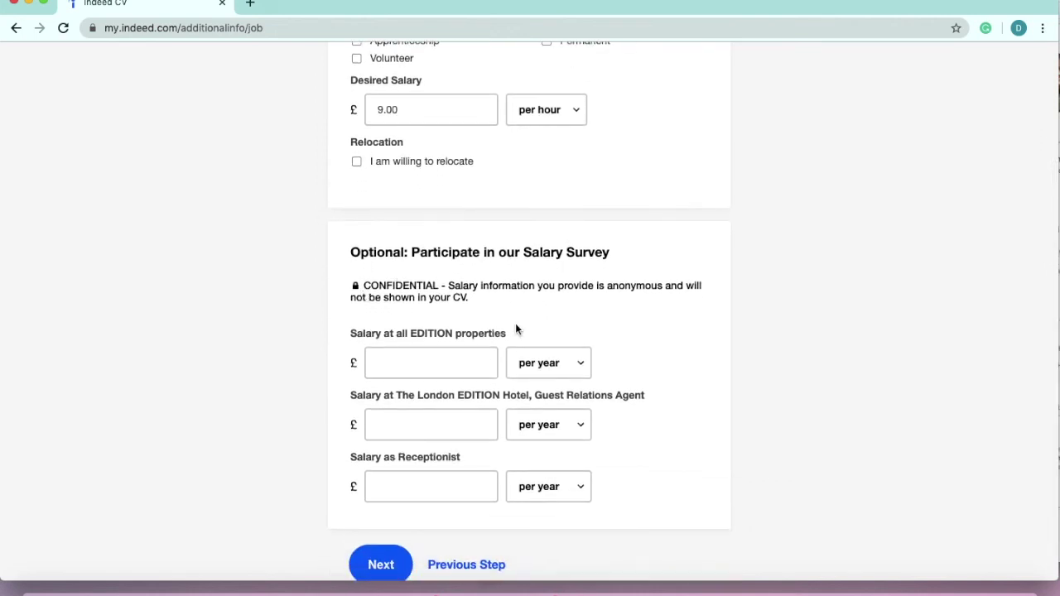
scroll(447, 406, down, 1)
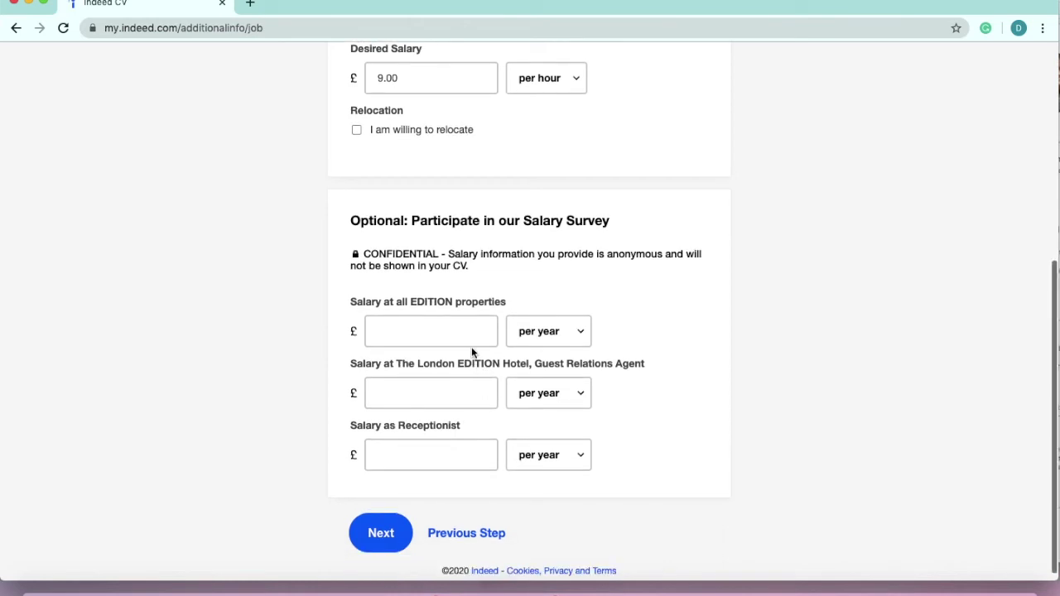
click(393, 532)
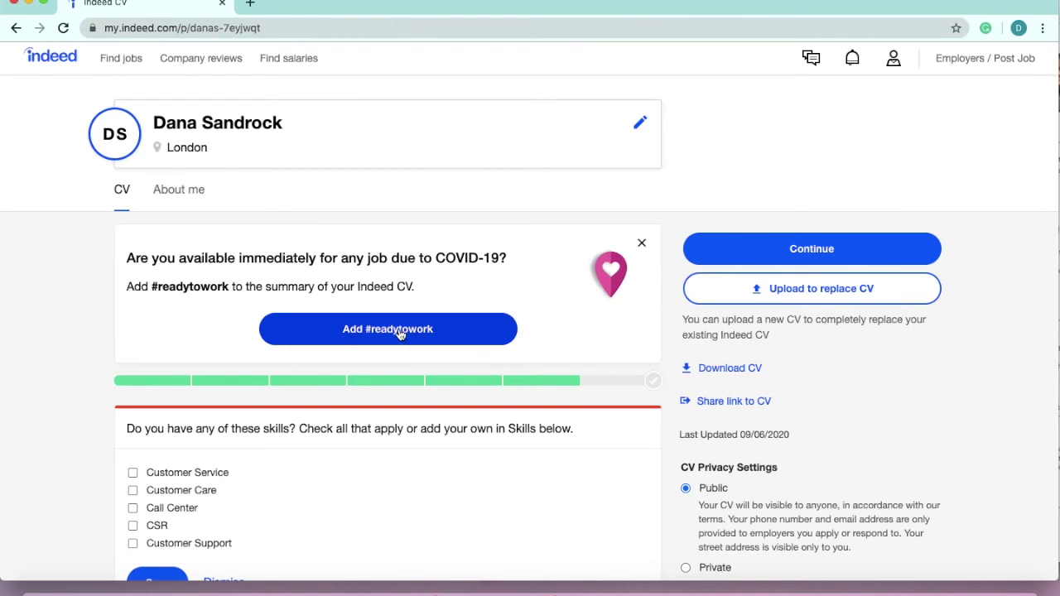
- Save the suggested customer service skills, including Customer Care, leaving CSR out
scroll(400, 333, down, 1)
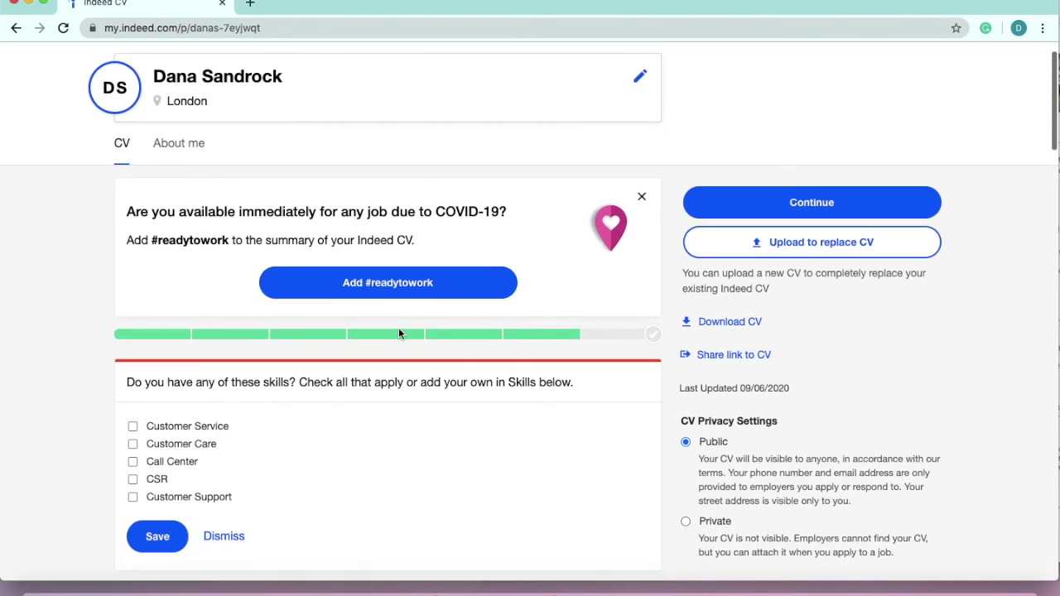
scroll(406, 288, down, 4)
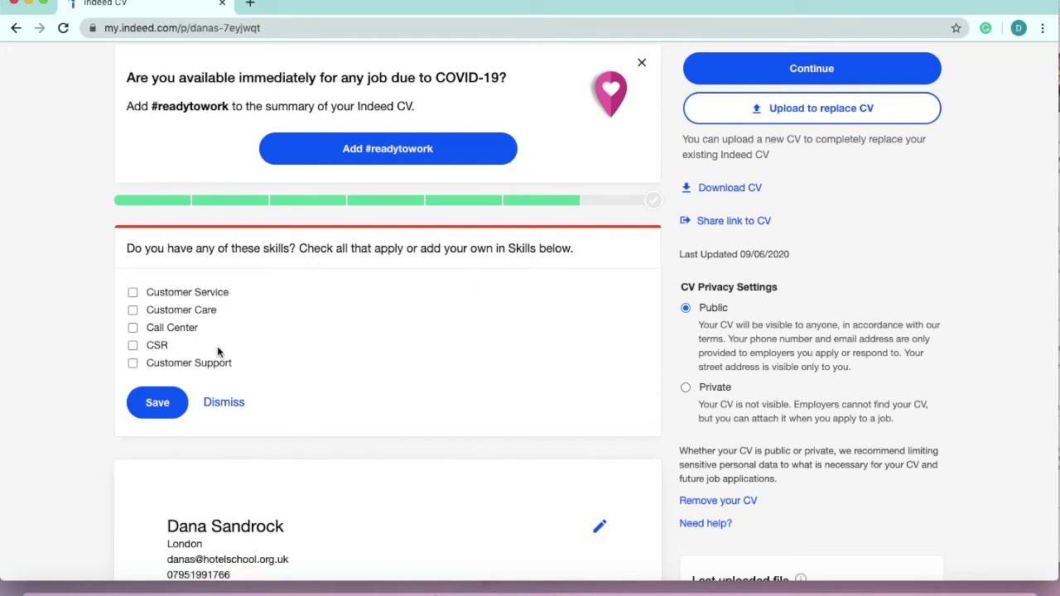
click(203, 315)
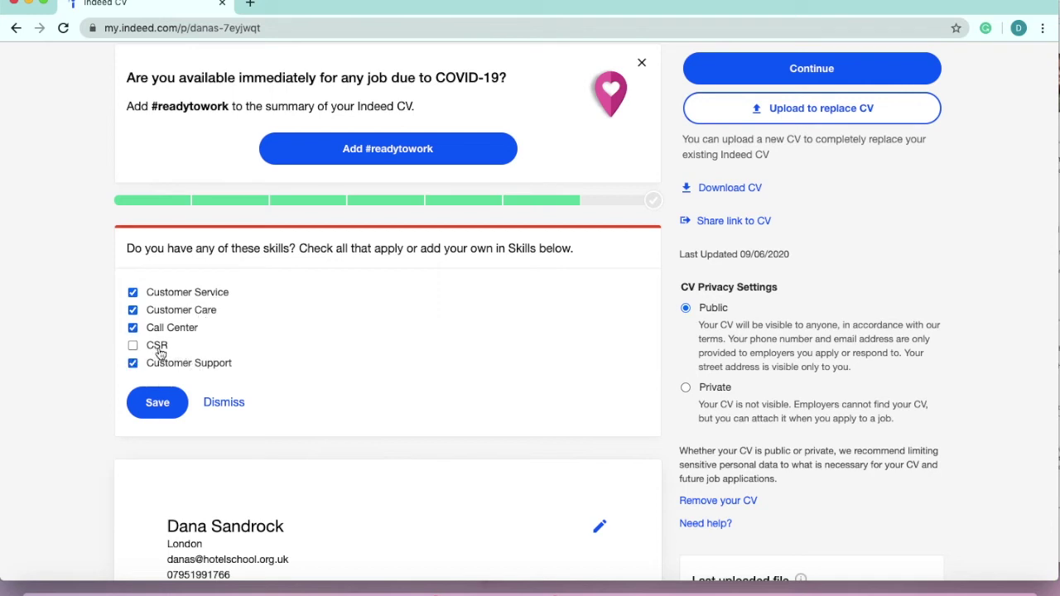
click(157, 402)
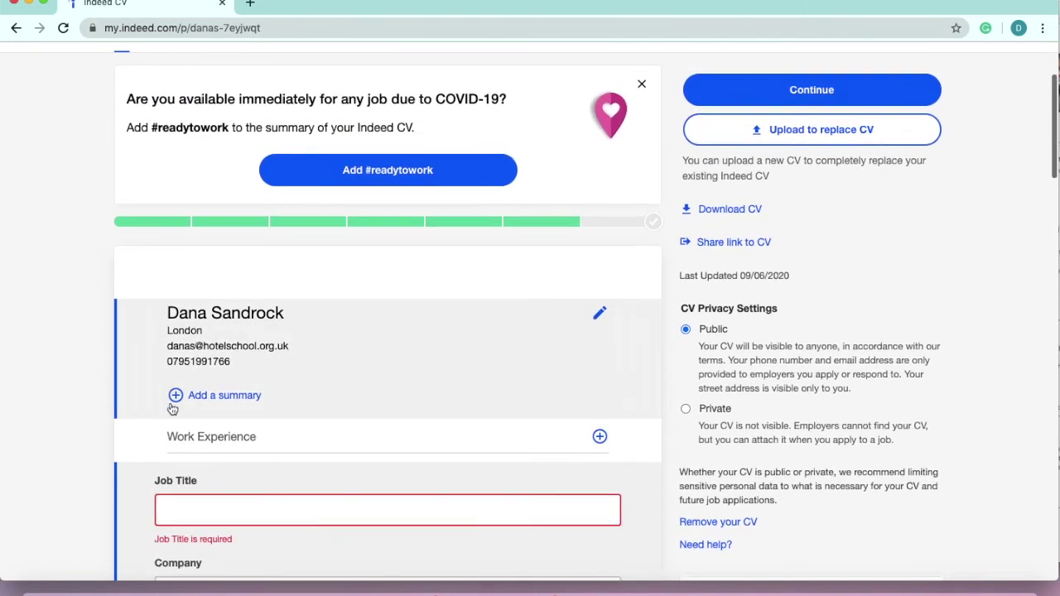
- Add #readytowork to the CV summary
scroll(172, 408, down, 5)
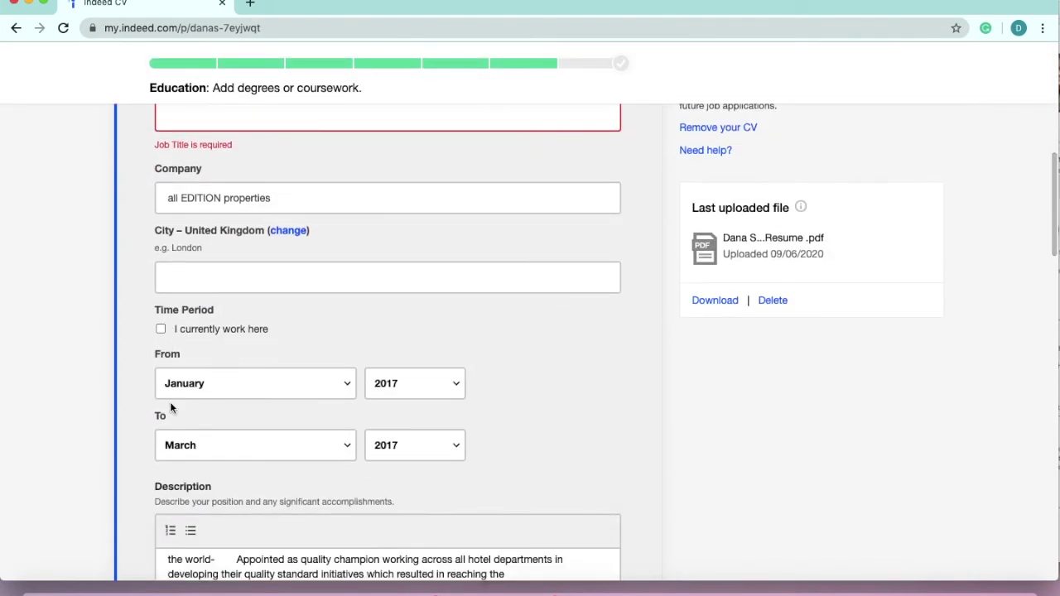
scroll(170, 402, down, 2)
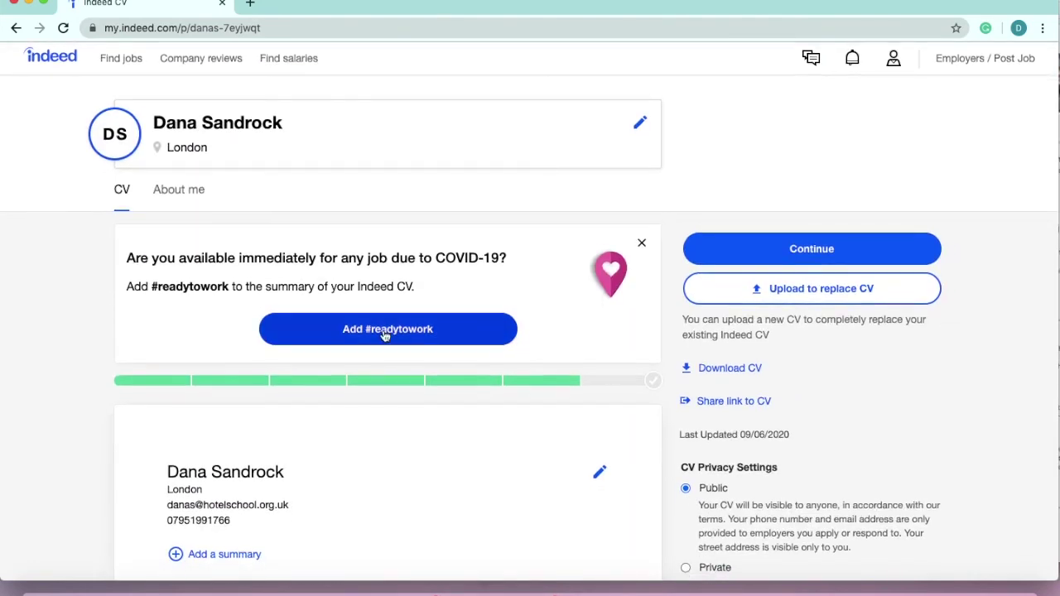
click(384, 332)
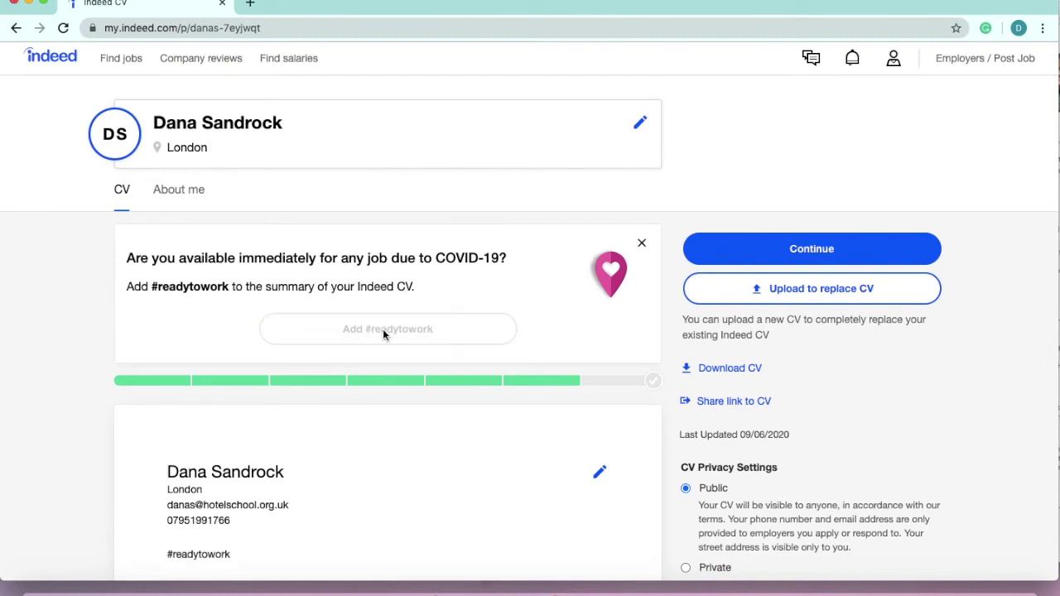
- Post the CV and move past the company questions page
click(776, 249)
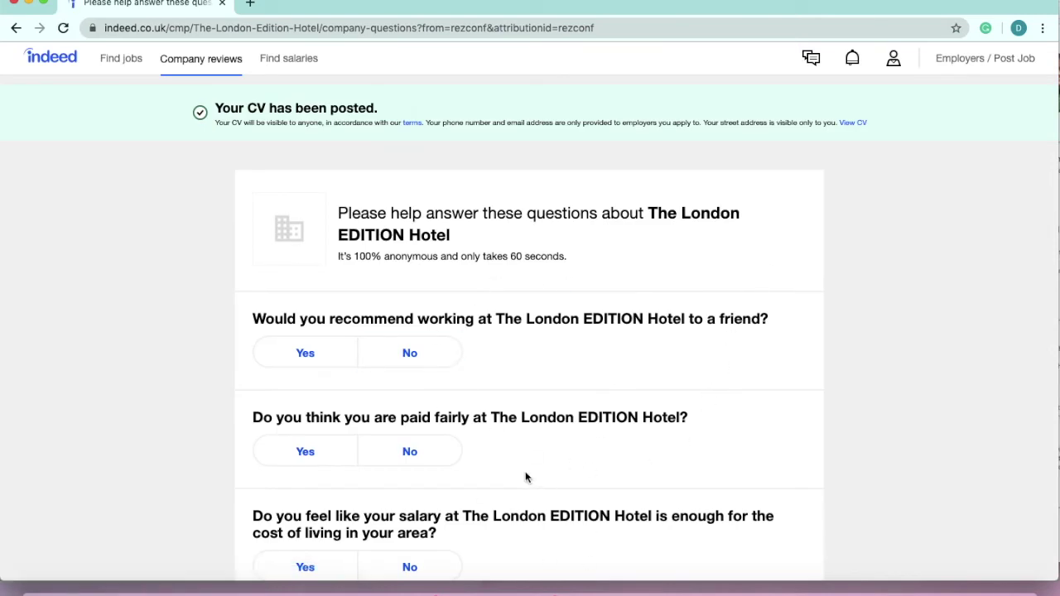
scroll(515, 470, down, 2)
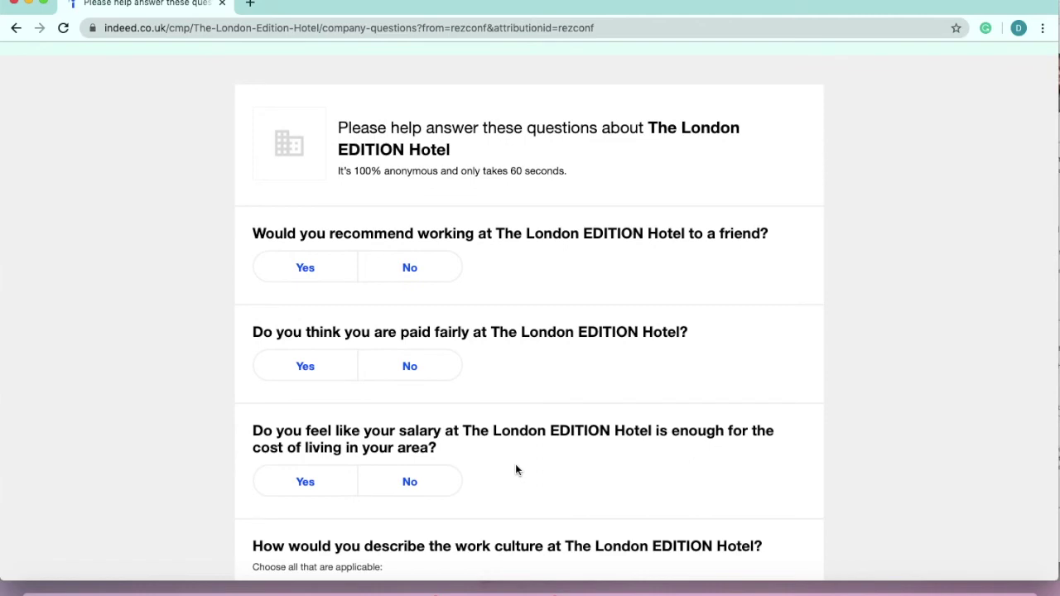
scroll(515, 469, down, 15)
scroll(515, 466, down, 9)
scroll(517, 469, down, 6)
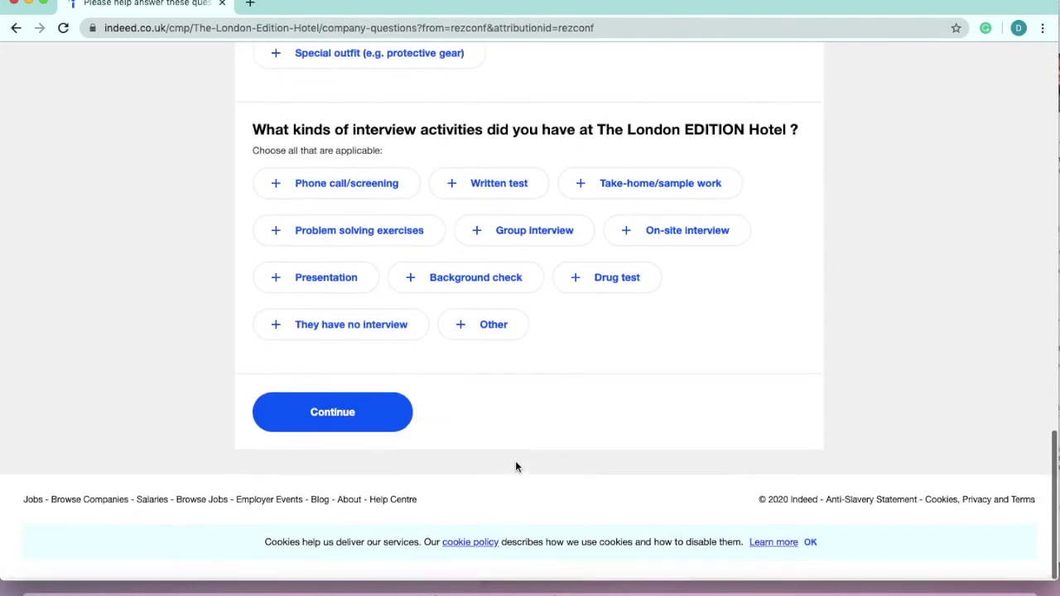
click(331, 423)
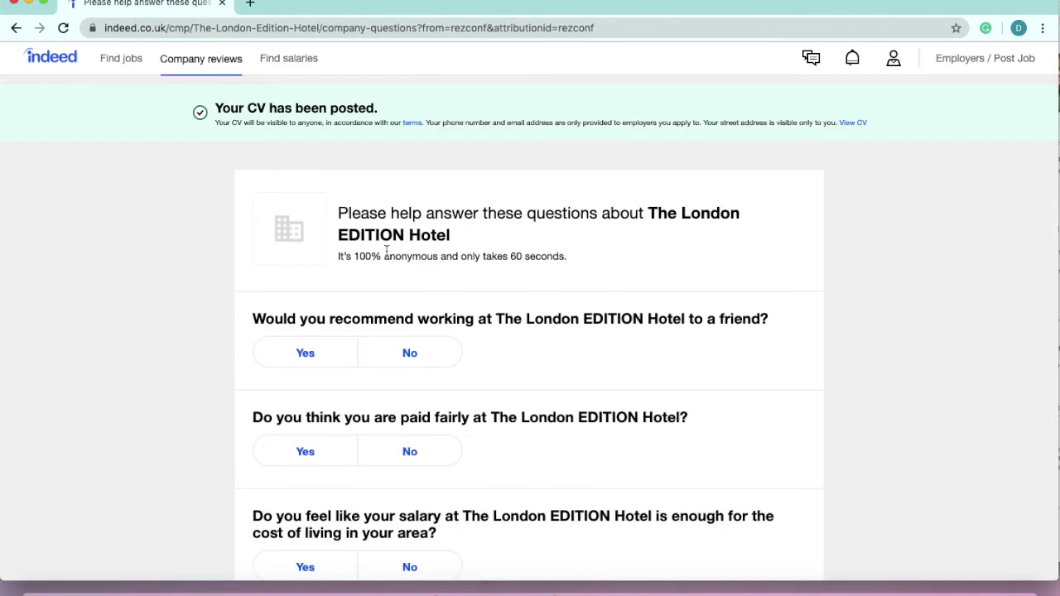
- Highlight the CV visibility note, then leave via the account menu to the job search home page
drag(217, 123, 313, 125)
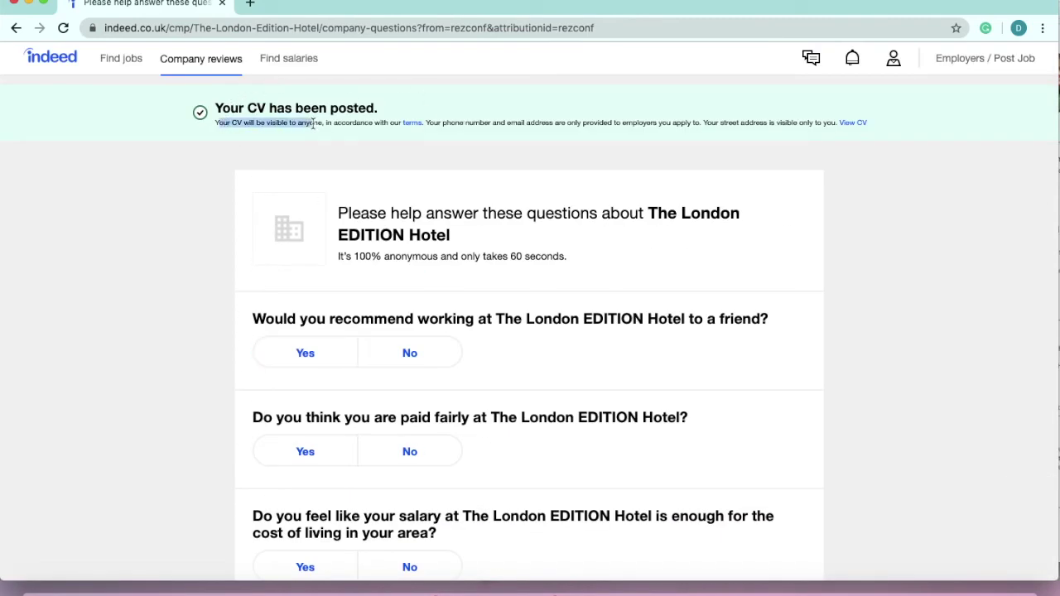
scroll(445, 284, down, 20)
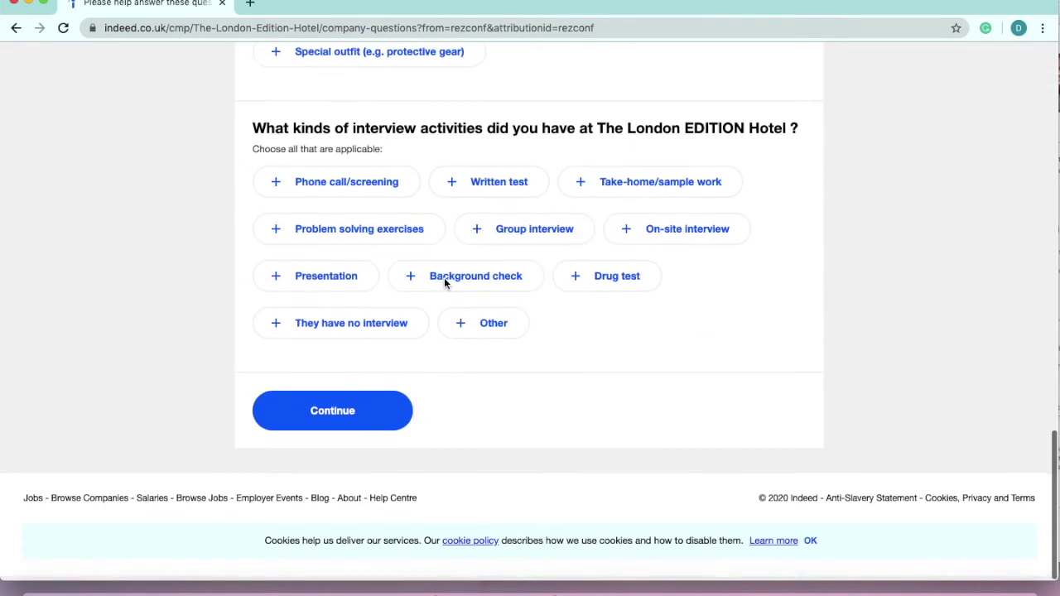
scroll(445, 284, up, 20)
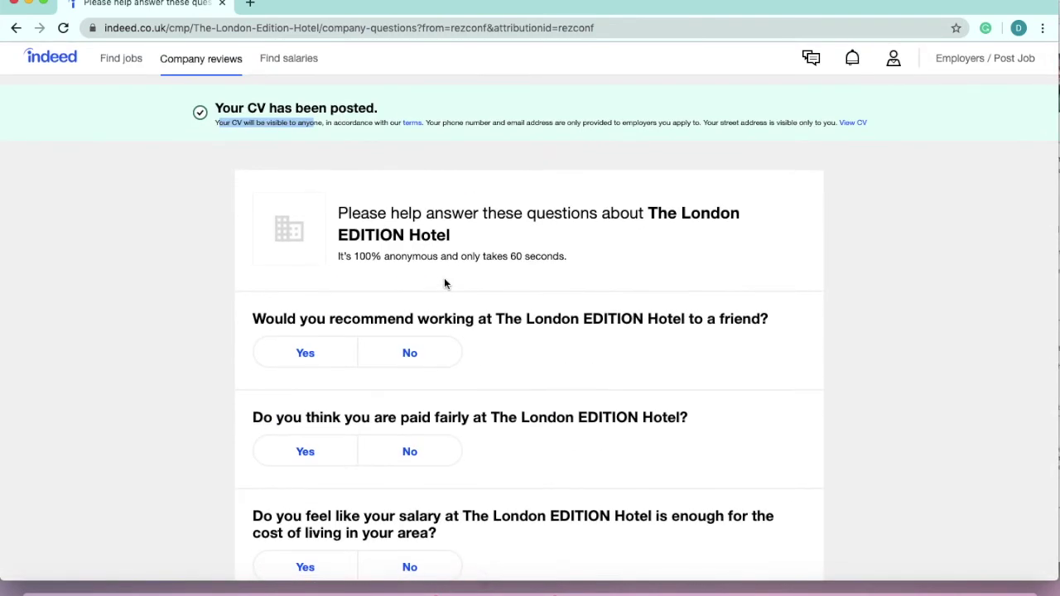
click(894, 58)
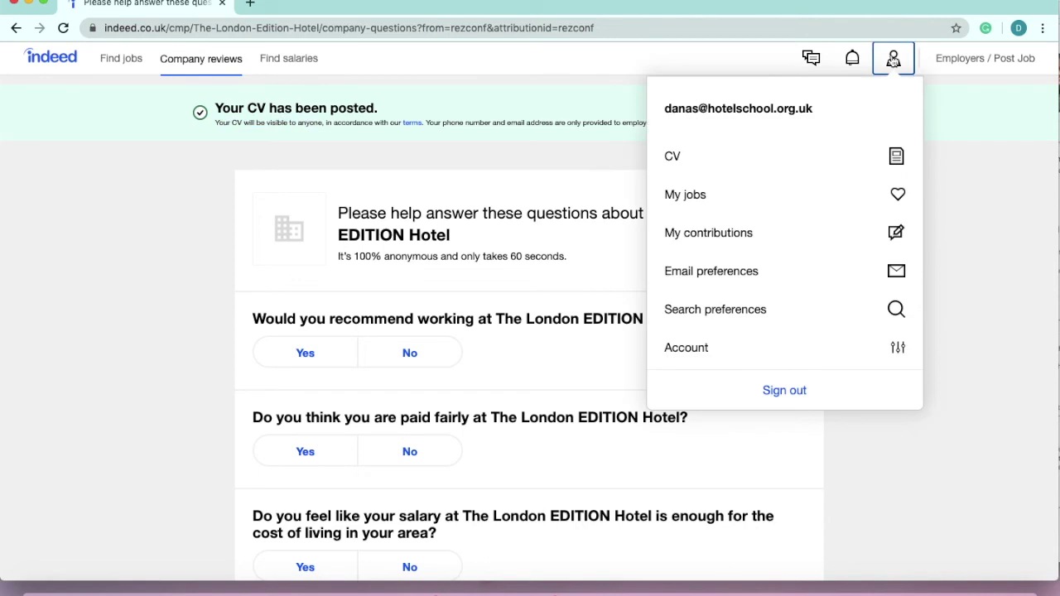
click(726, 350)
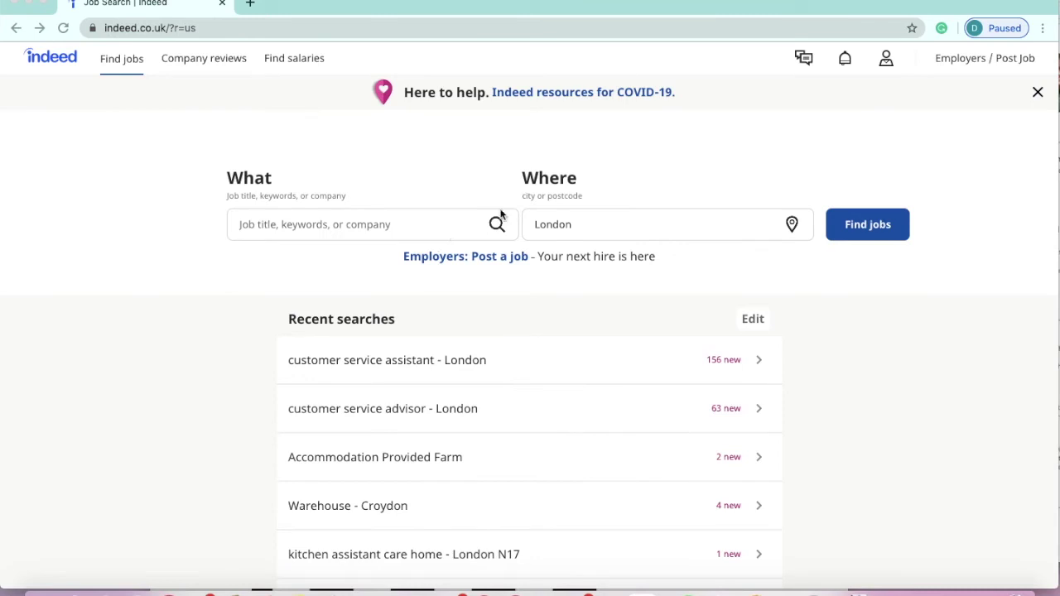
- Open the posted CV from the account menu and view its About me job preferences
click(886, 60)
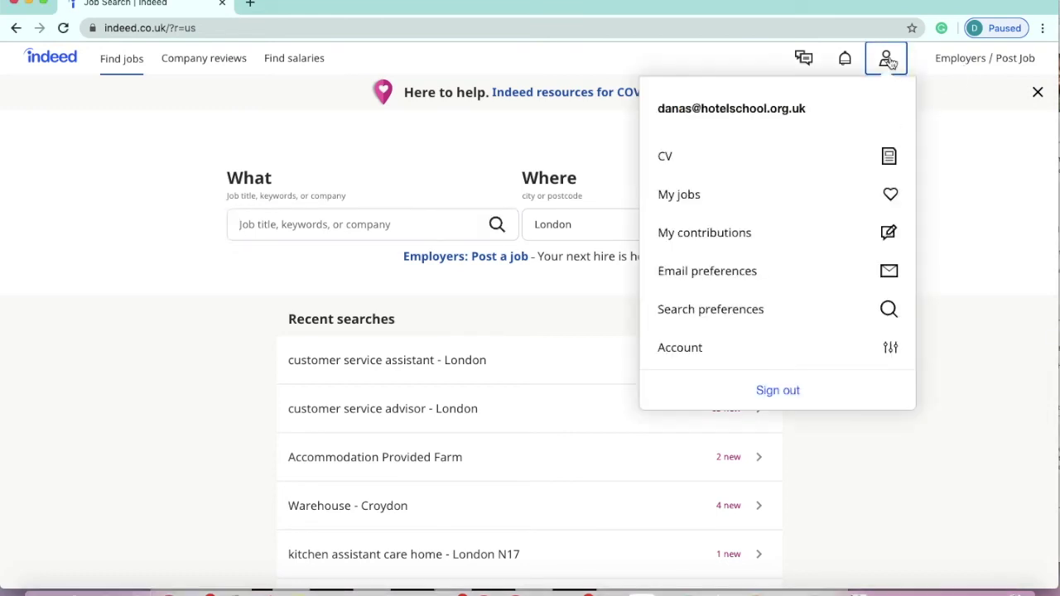
click(768, 156)
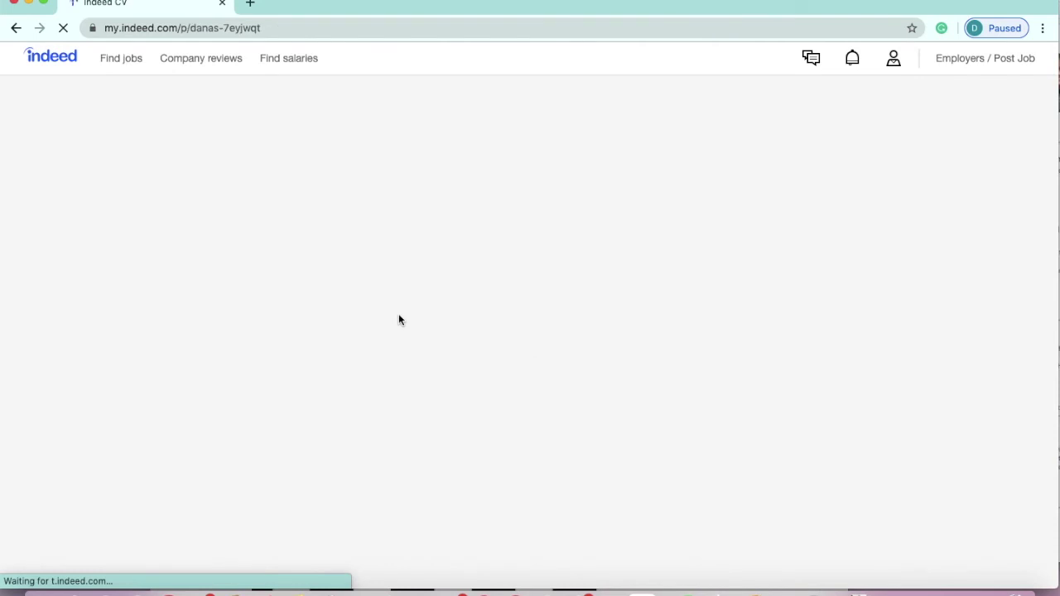
scroll(401, 320, down, 1)
scroll(401, 321, down, 2)
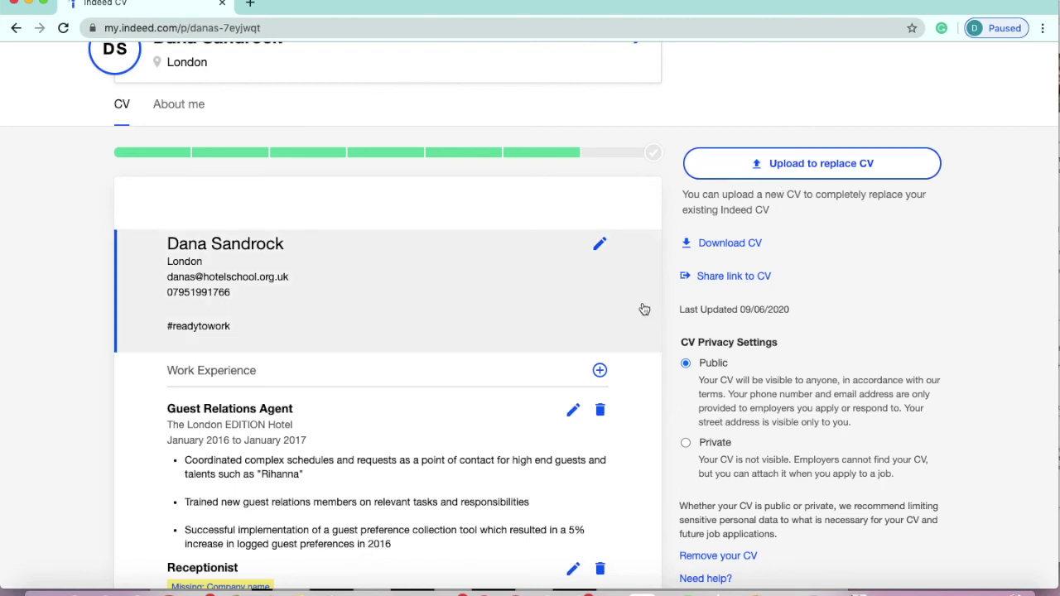
scroll(438, 308, up, 1)
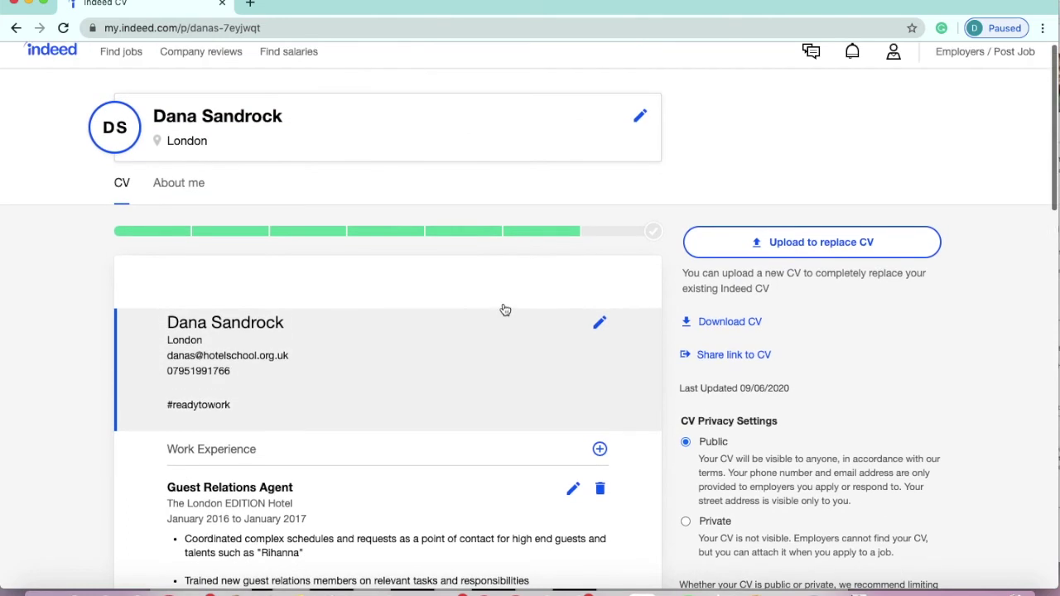
click(186, 188)
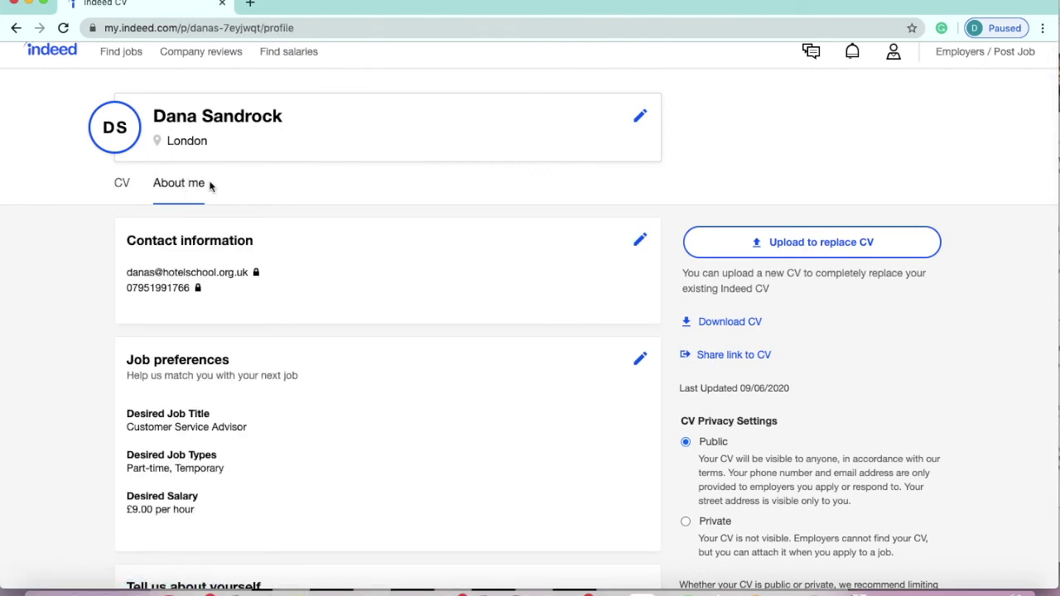
scroll(210, 185, down, 3)
scroll(210, 186, down, 2)
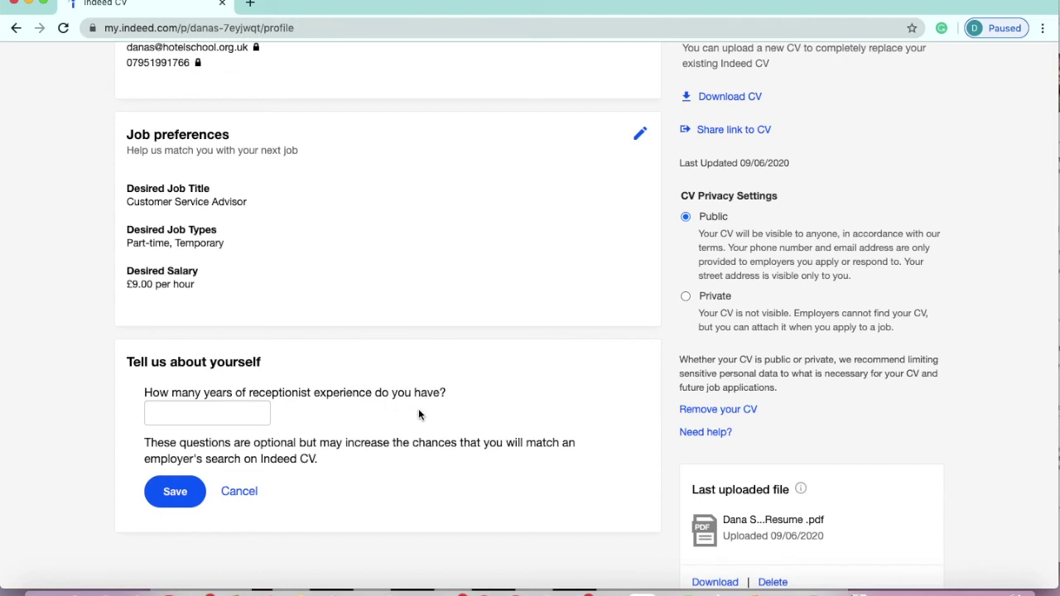
scroll(418, 408, up, 3)
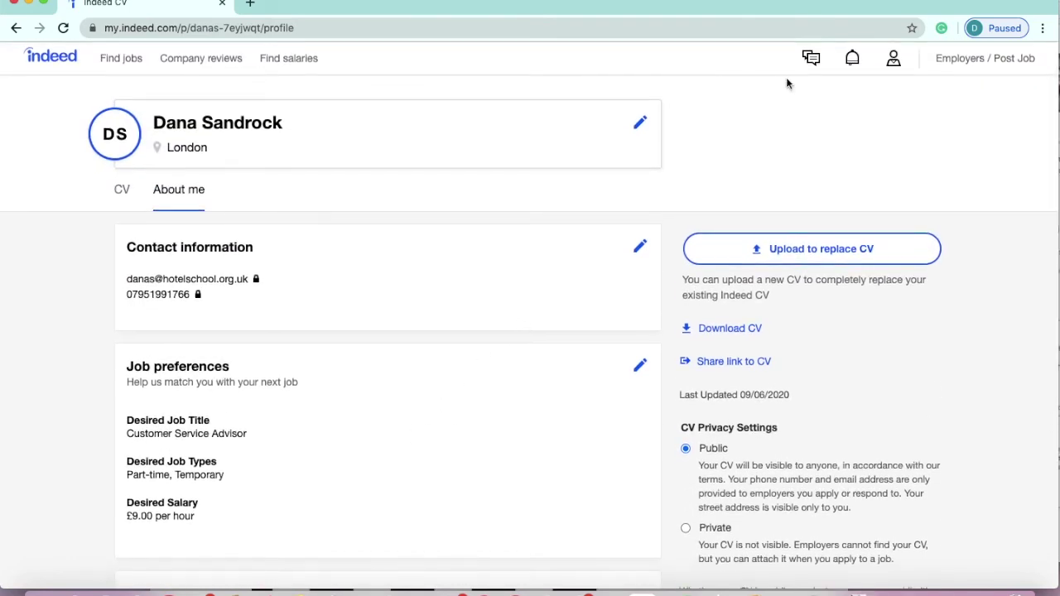
- Check notifications and the empty messages inbox, then return to the job search home page
click(854, 67)
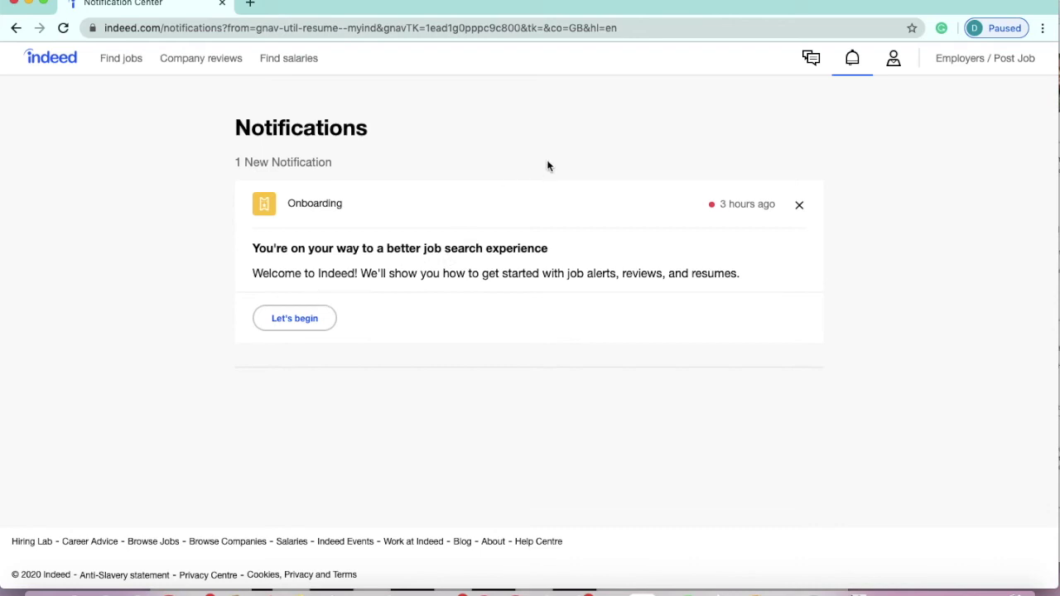
click(818, 73)
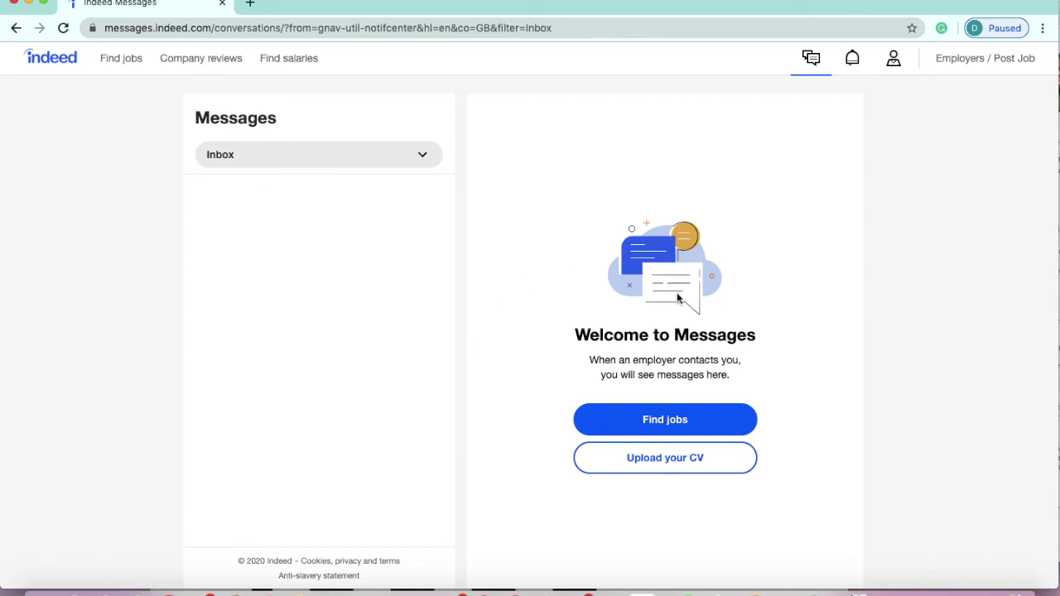
click(712, 425)
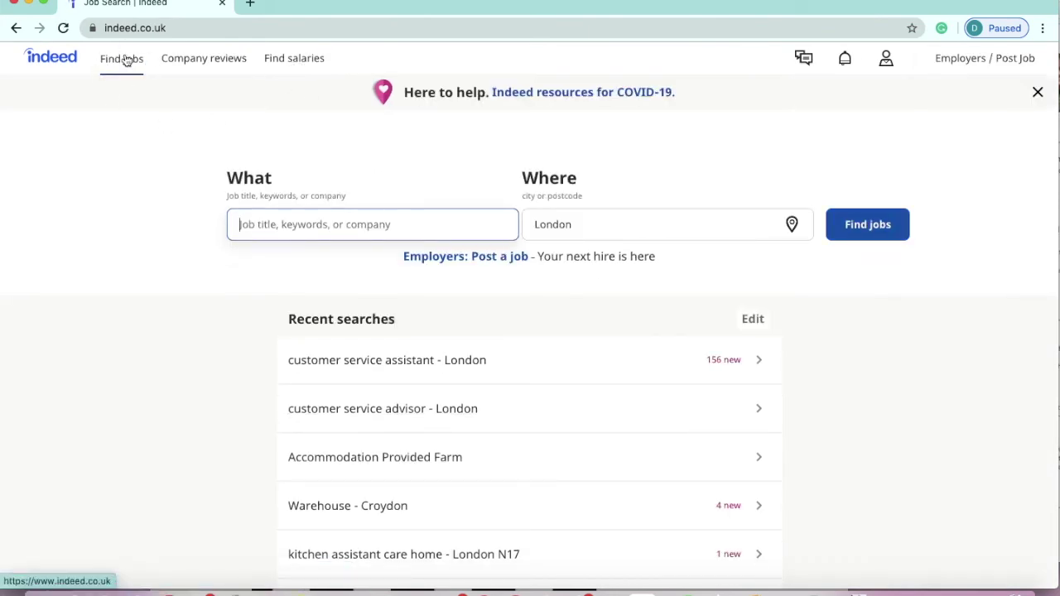
- Search for customer service assistant jobs in London
text(customer)
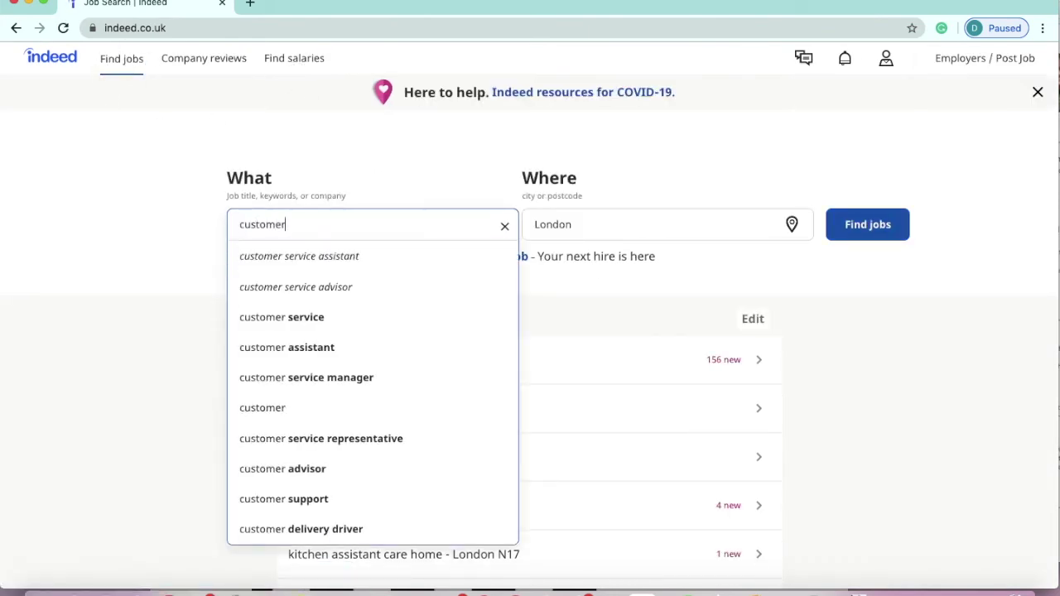
click(351, 255)
click(604, 225)
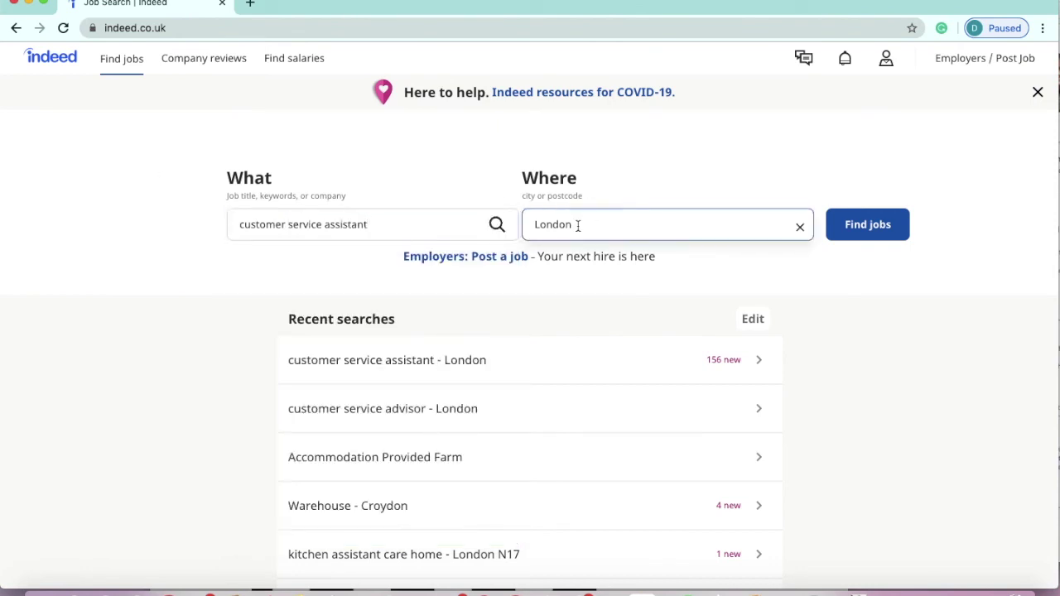
click(880, 231)
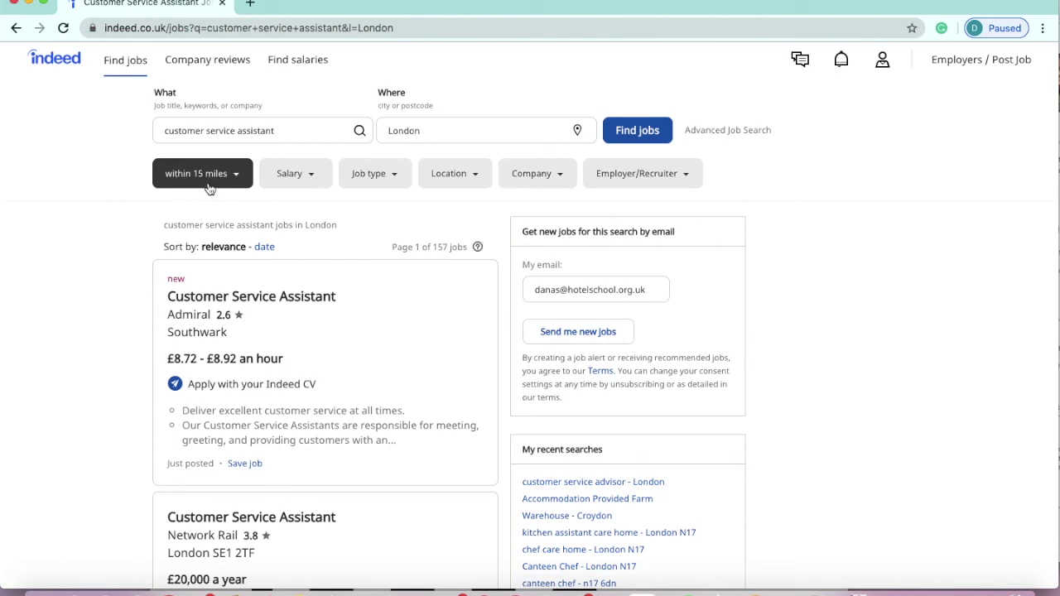
- Filter the results by job type to Part-time only, leaving 74 jobs
click(304, 177)
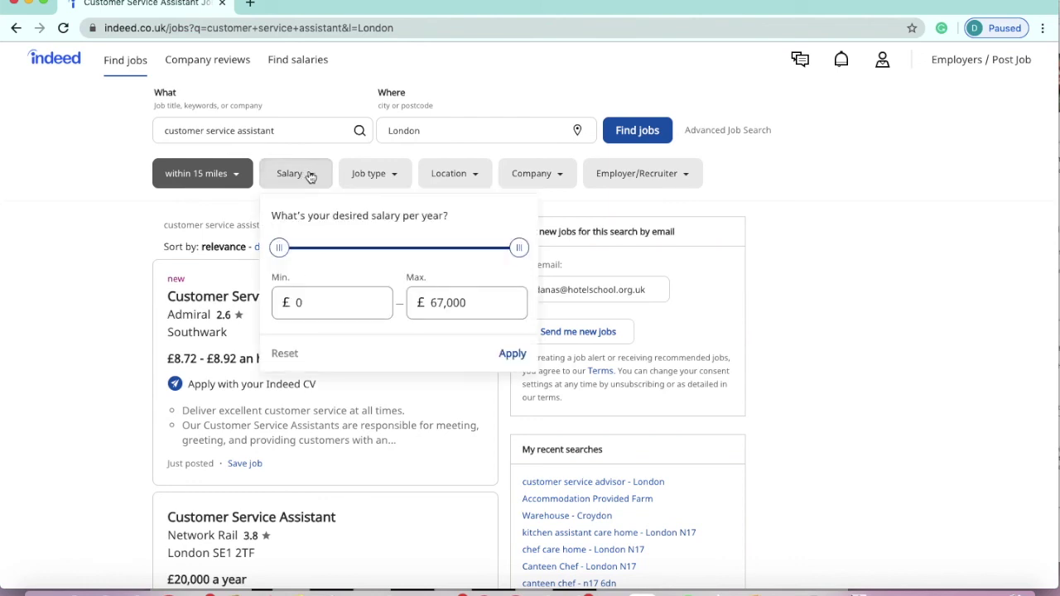
click(370, 173)
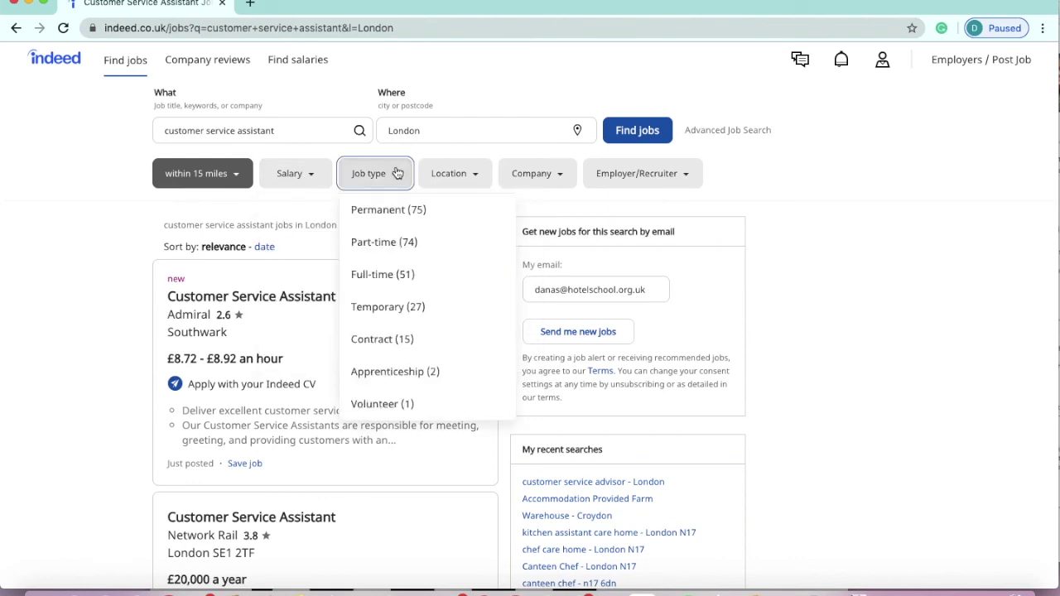
click(410, 248)
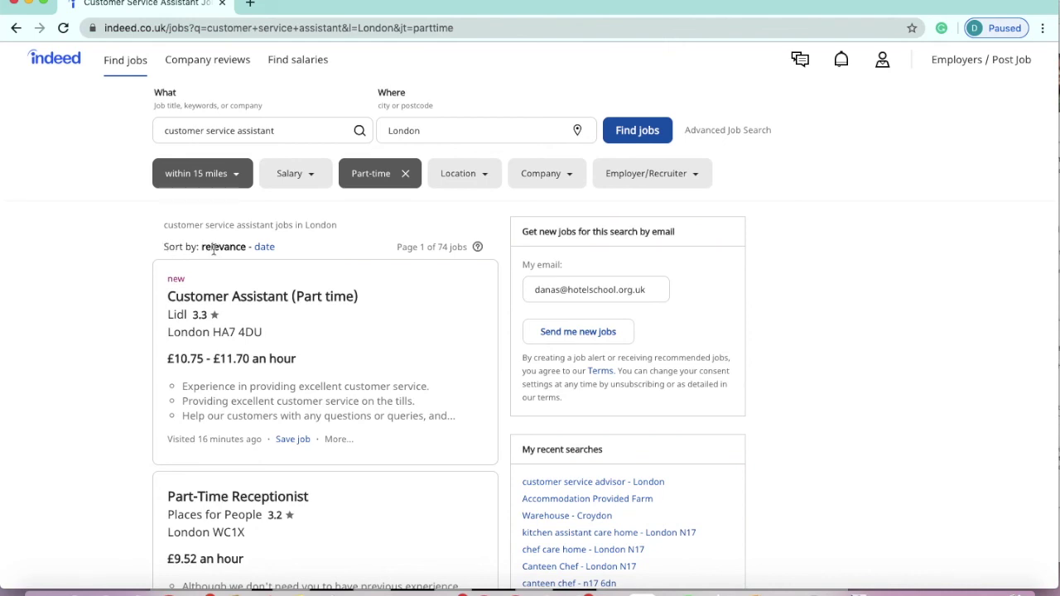
- Sort the part-time results by date and open Lidl's Customer Assistant (Part time) job at £10.75–£11.70 an hour
click(265, 249)
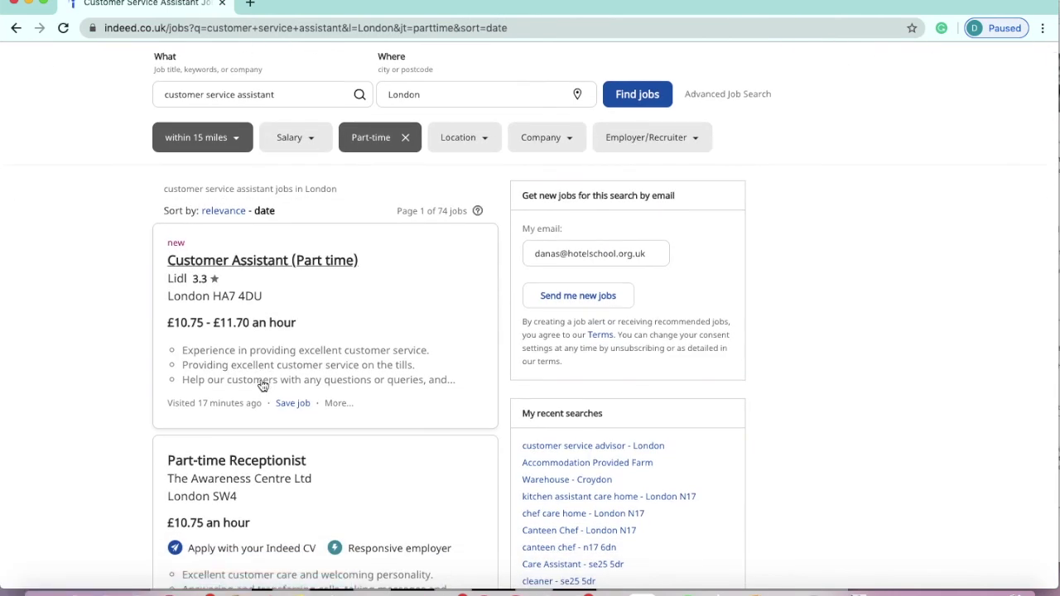
scroll(261, 385, down, 1)
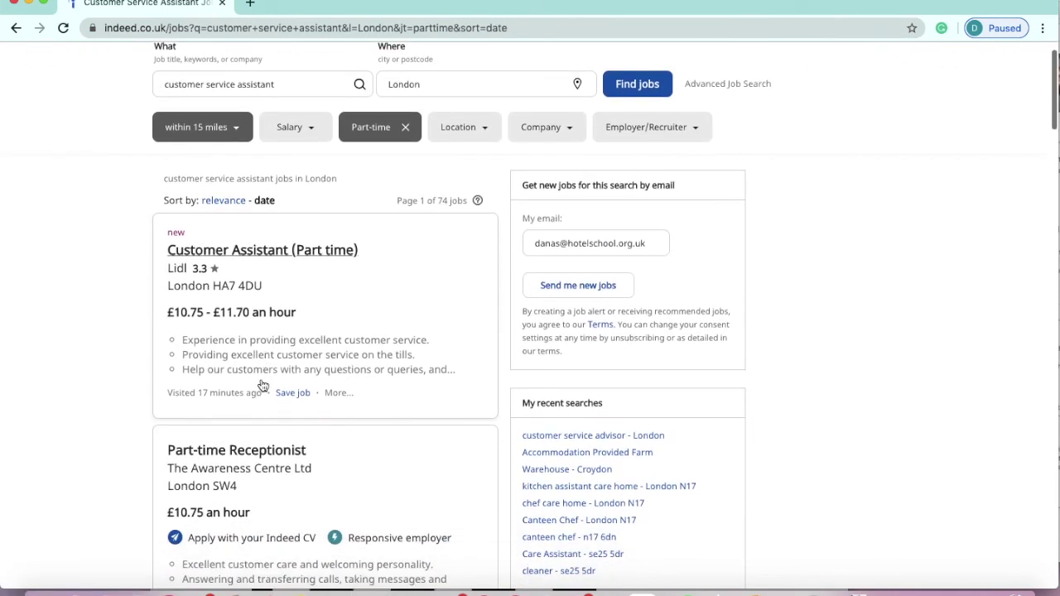
scroll(262, 386, down, 2)
scroll(261, 386, up, 3)
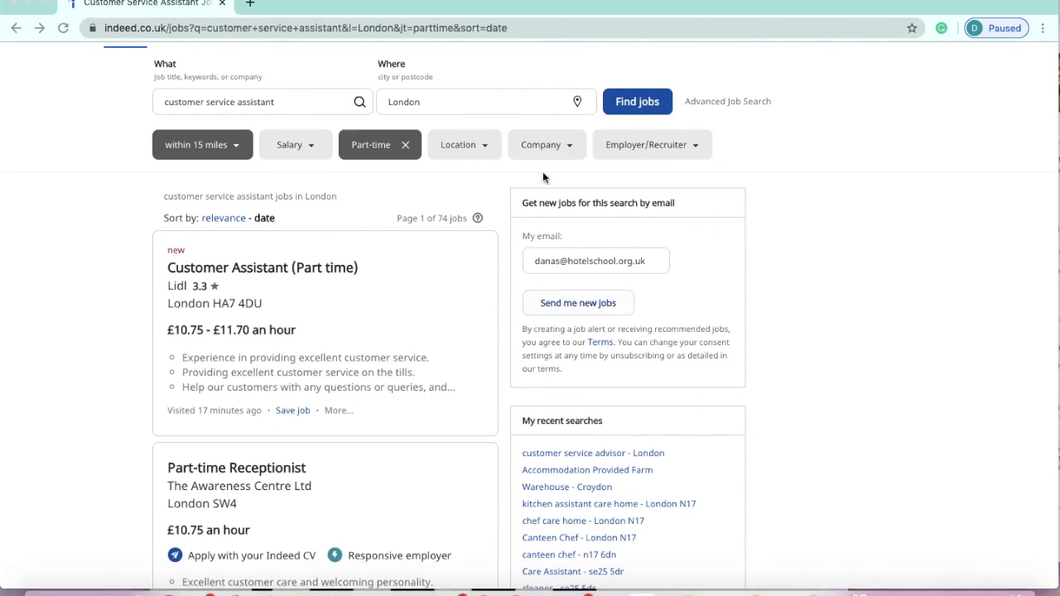
click(281, 288)
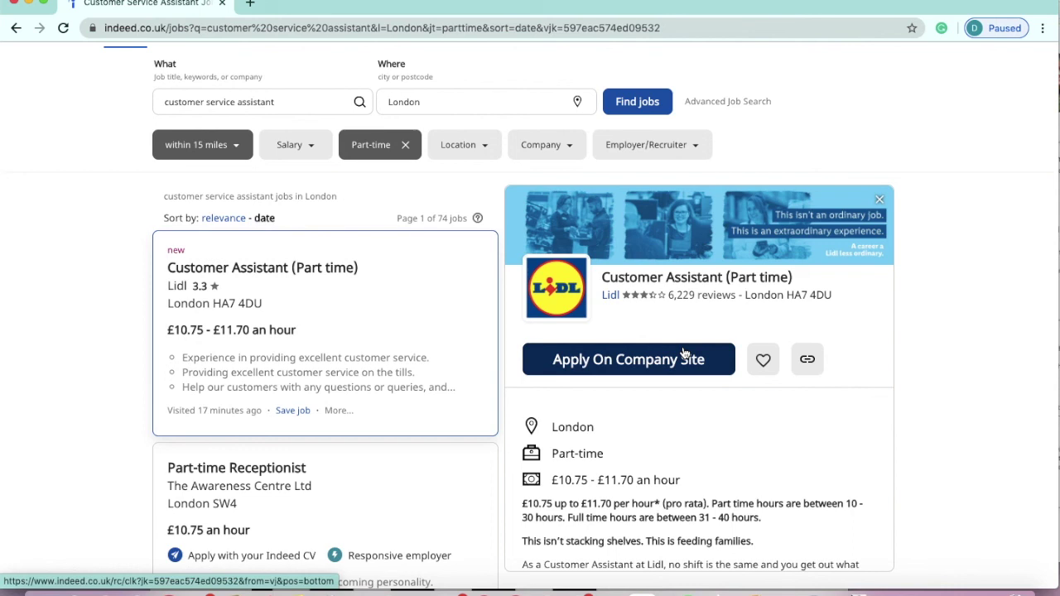
- Open The Awareness Centre's Part-time Receptionist job, start Apply with Indeed, then cancel the application
click(420, 482)
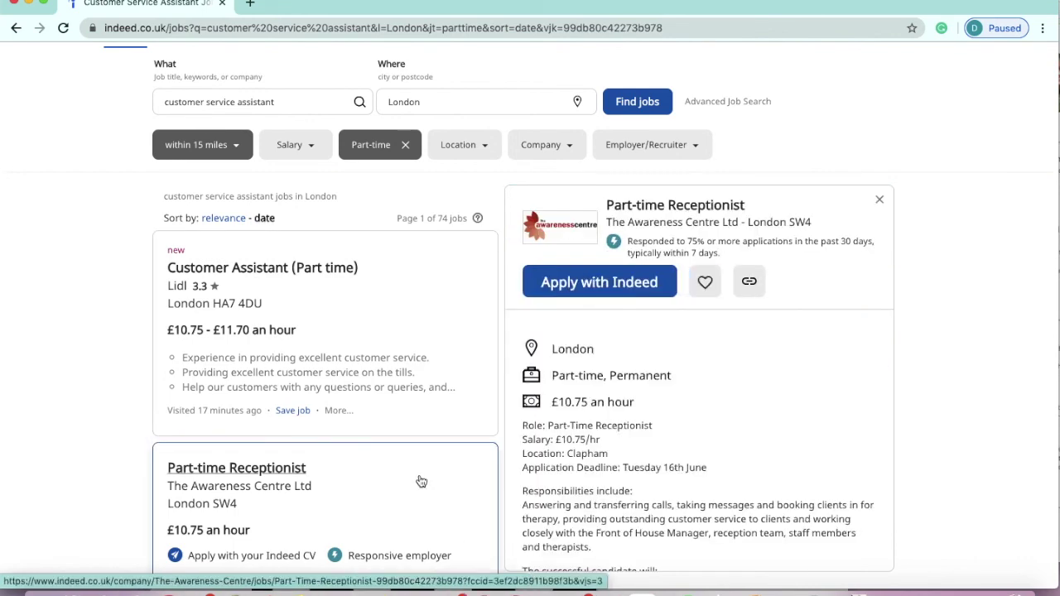
click(616, 282)
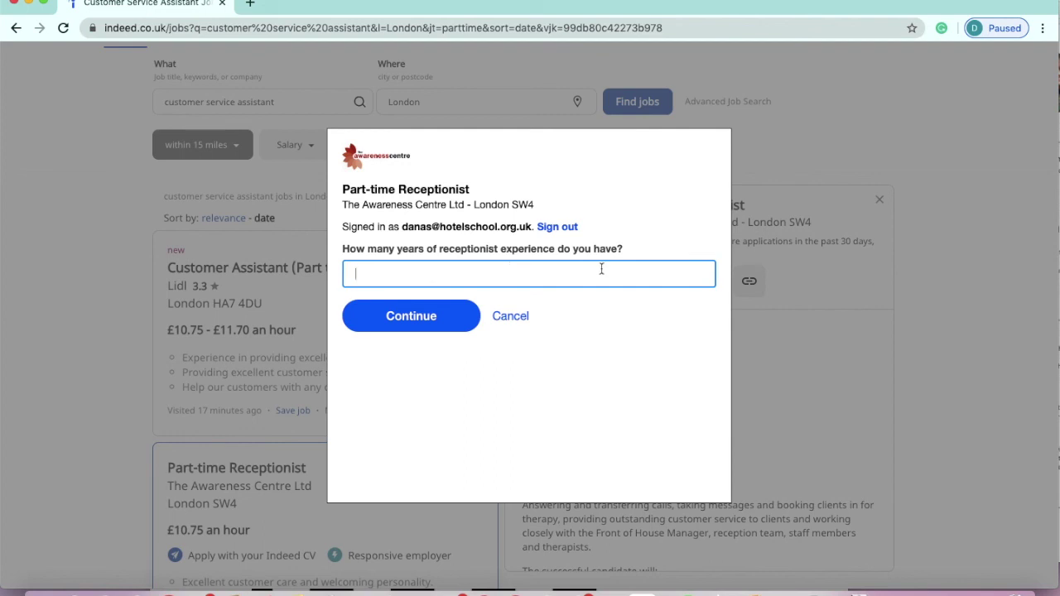
click(510, 317)
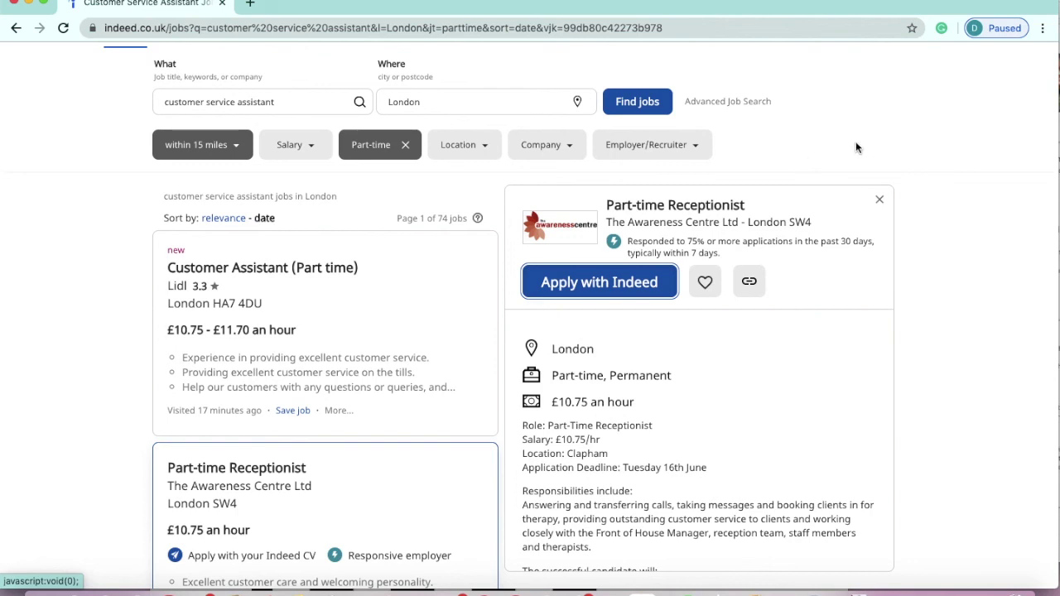
scroll(855, 140, up, 1)
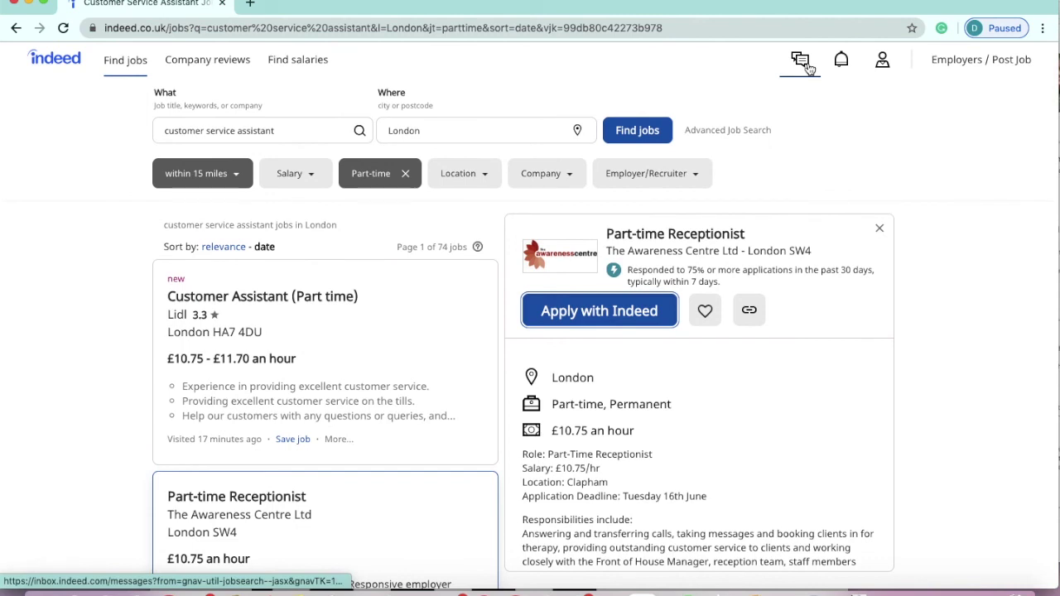